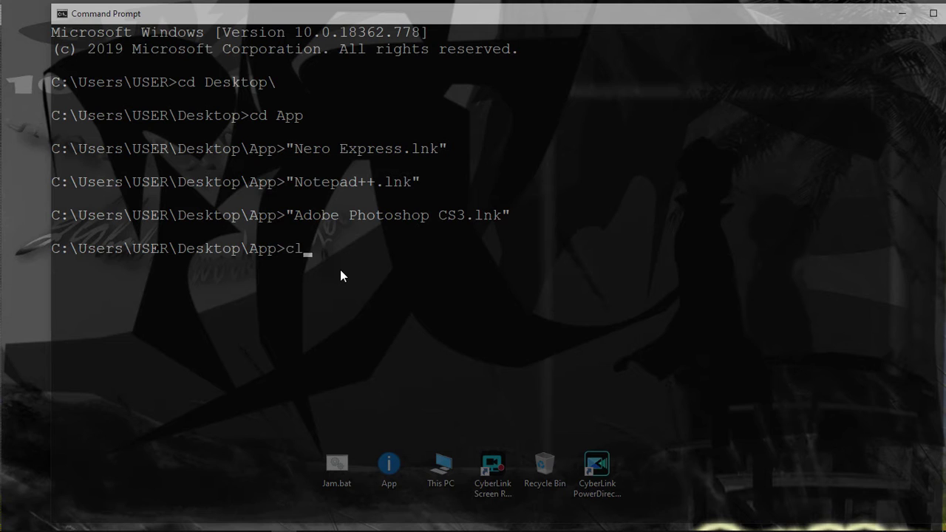
Clear the console and run the date command, leaving the new date blank
key("Return")
key("Return")
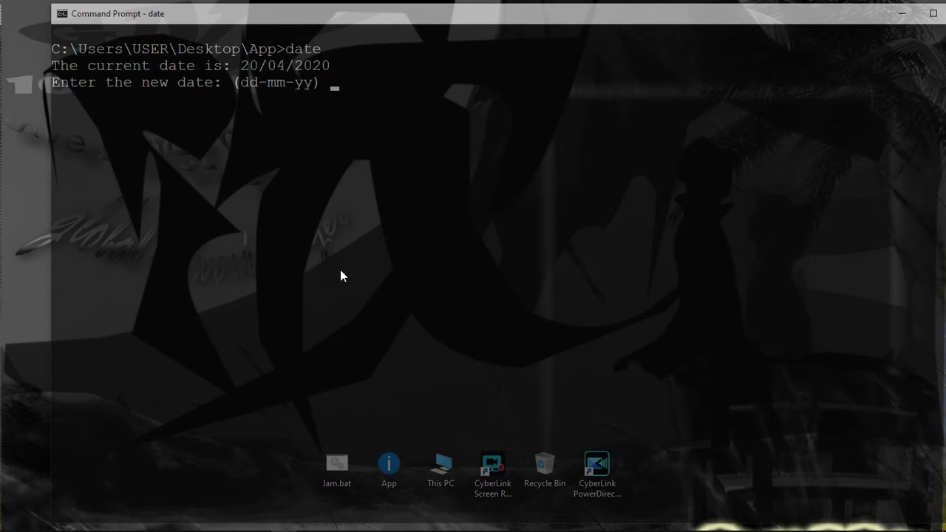
key("Return")
key("Return")
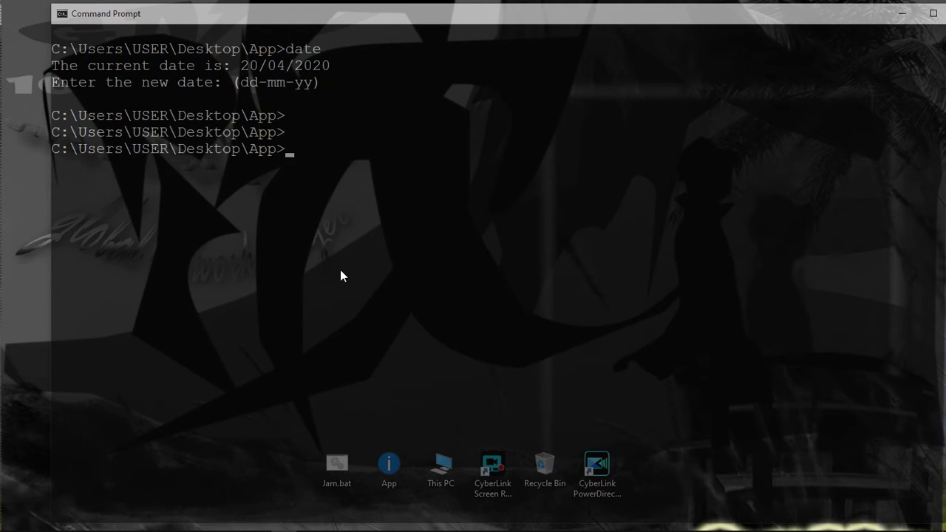
Clear the console, list the contents of the App folder with dir, and read through the listing
type("cls")
key("Return")
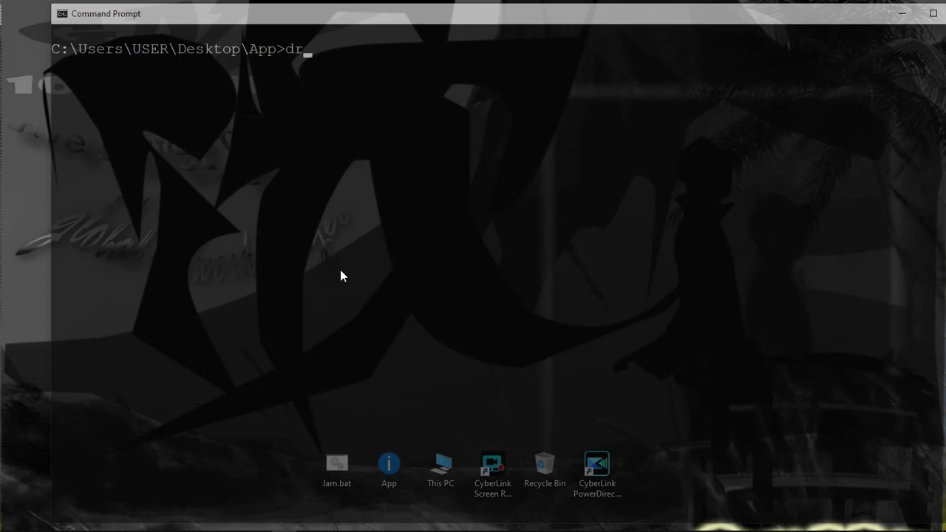
type("dir")
key("Return")
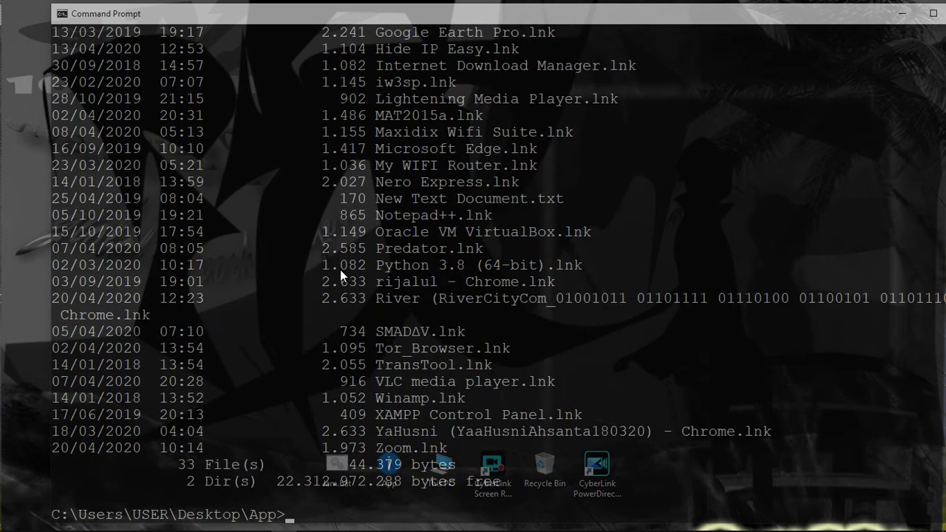
scroll(340, 270, "up", 3)
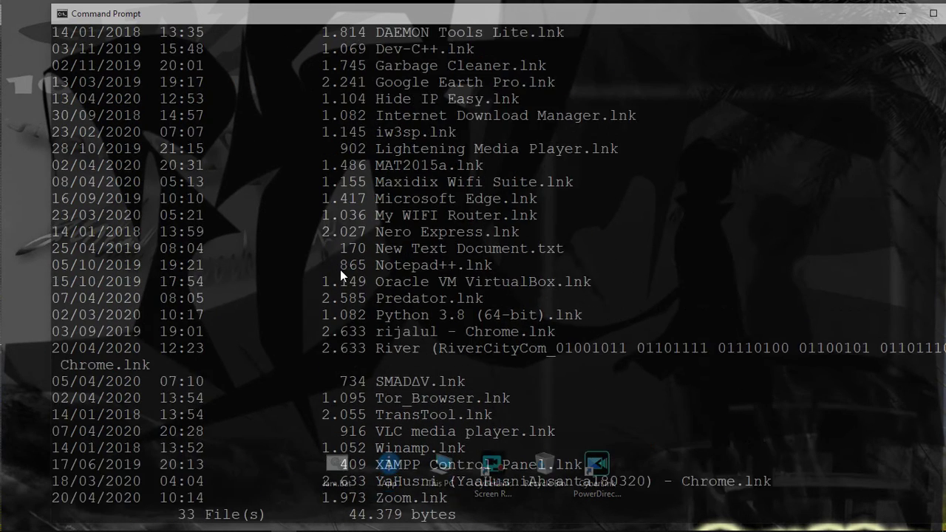
scroll(340, 270, "up", 1)
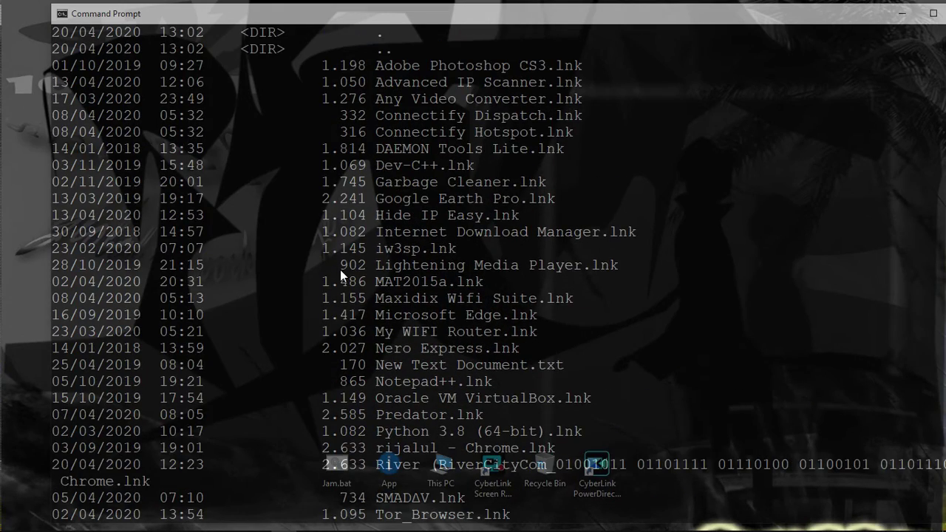
scroll(340, 270, "down", 3)
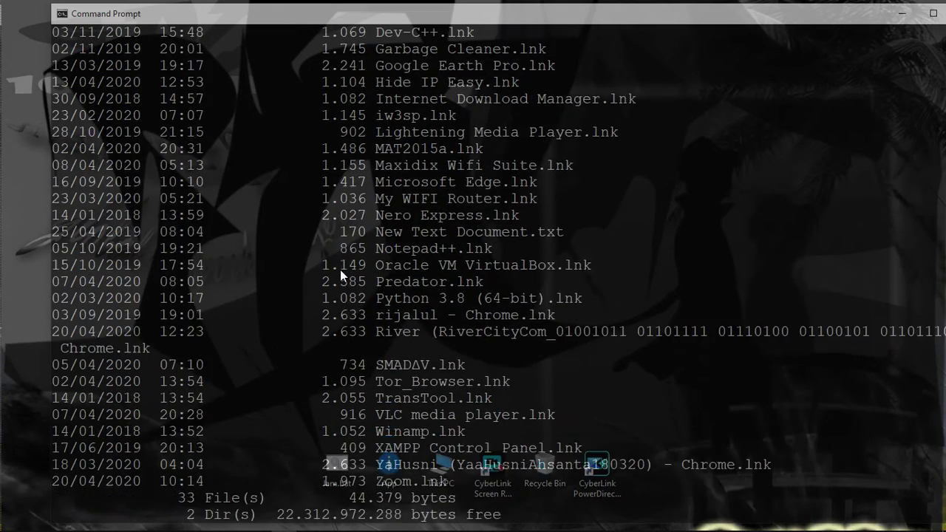
scroll(340, 270, "down", 2)
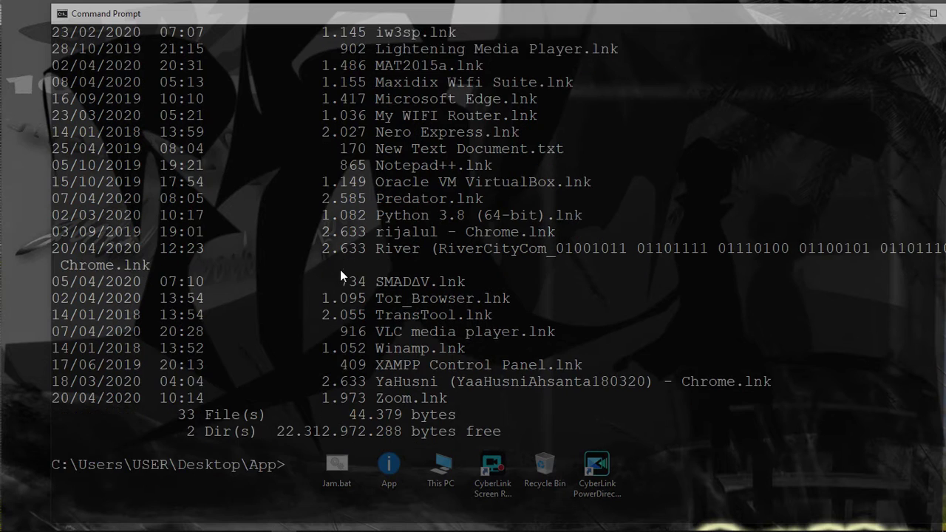
scroll(340, 270, "down", 3)
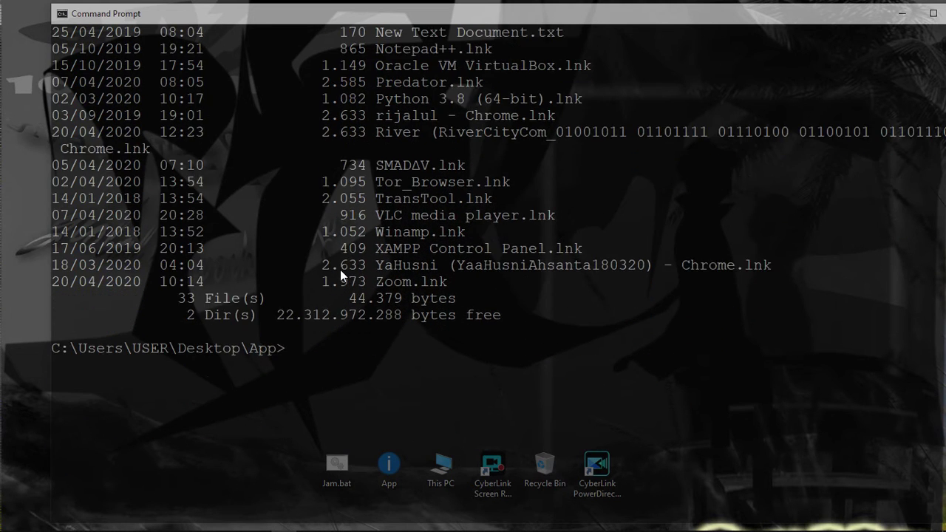
Display the subfolder structure of the App directory with the tree command
type("tree")
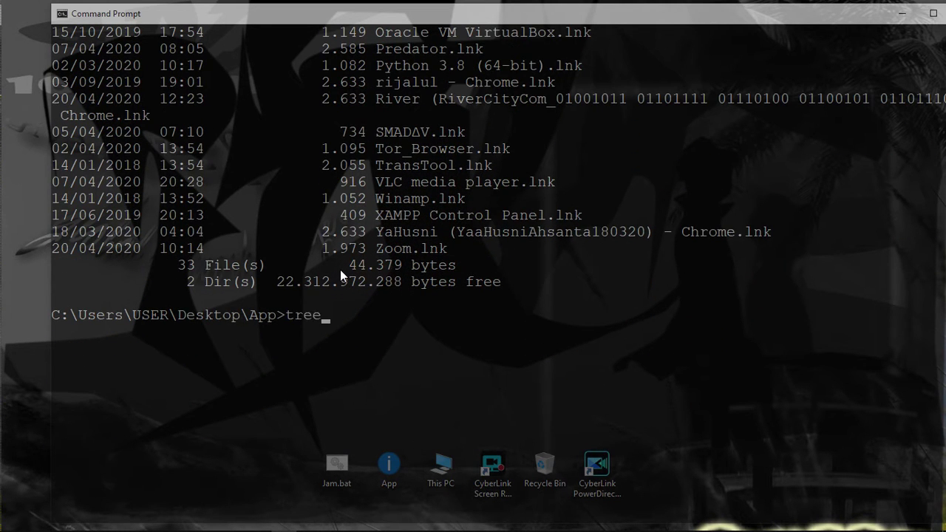
key("Return")
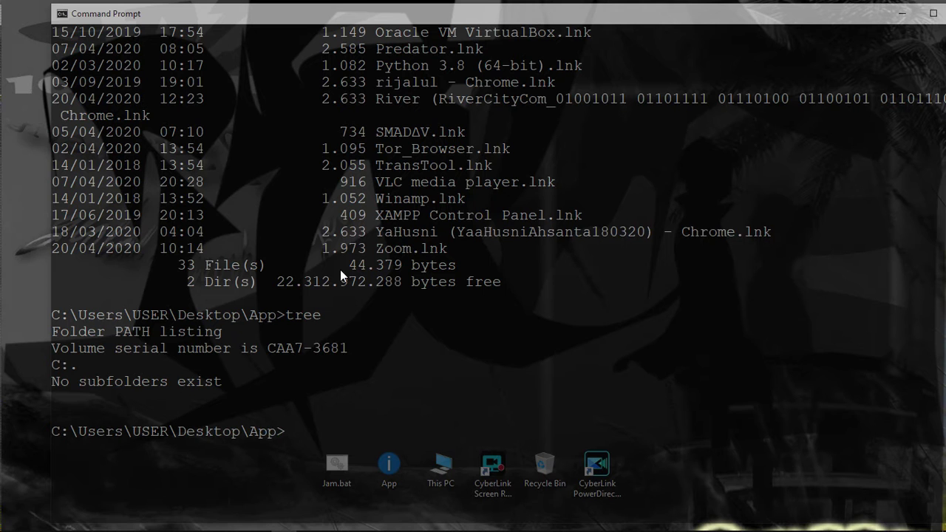
key("Return")
type("t")
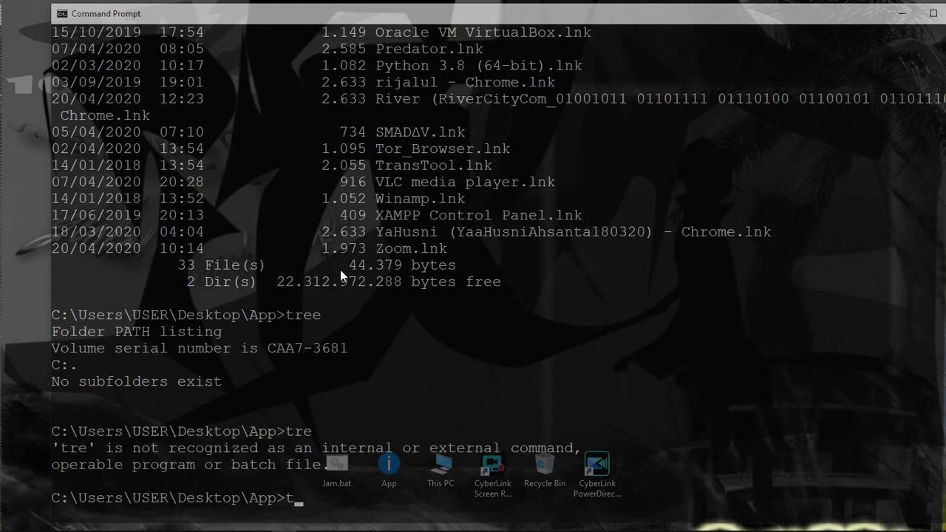
type("ere")
key("Return")
type("d")
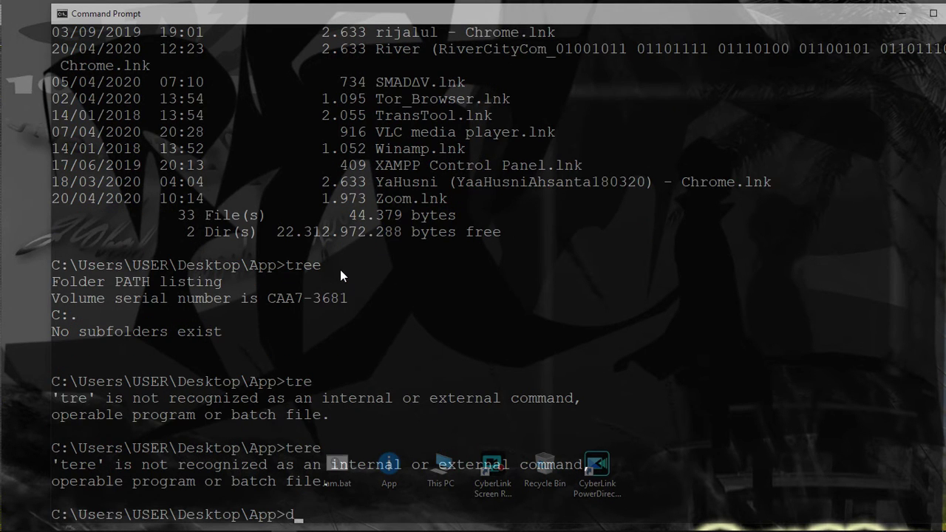
type(";")
key("Return")
type("t")
key("Return")
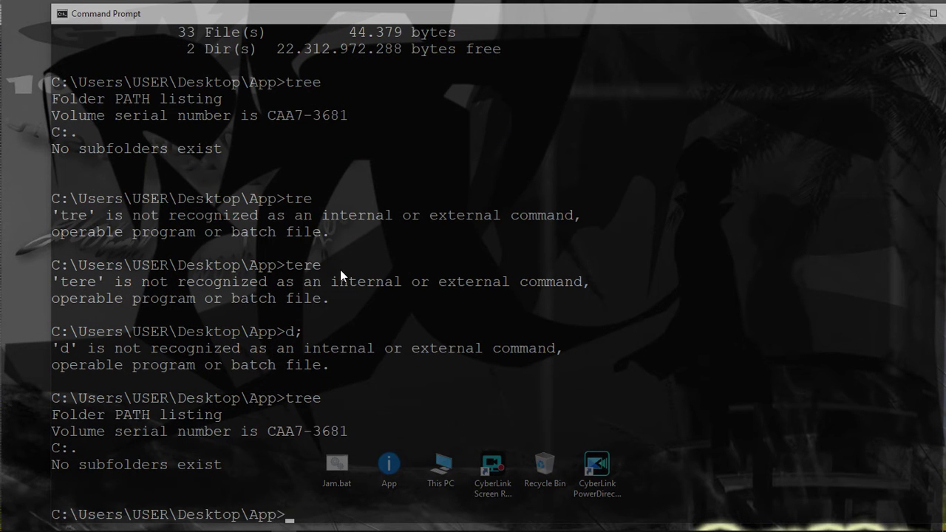
Change to the D: drive, display its folder structure with tree, and interrupt the listing
type("d:")
key("Return")
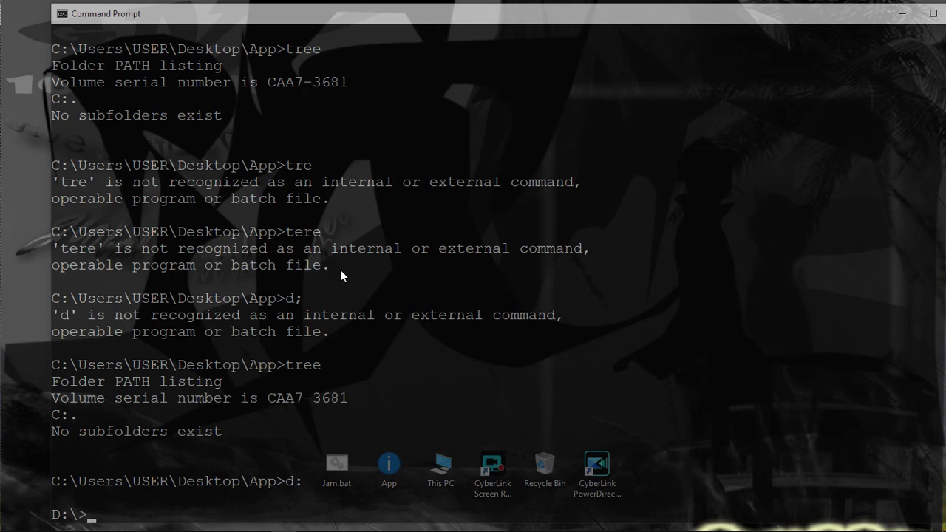
type("tree")
key("Return")
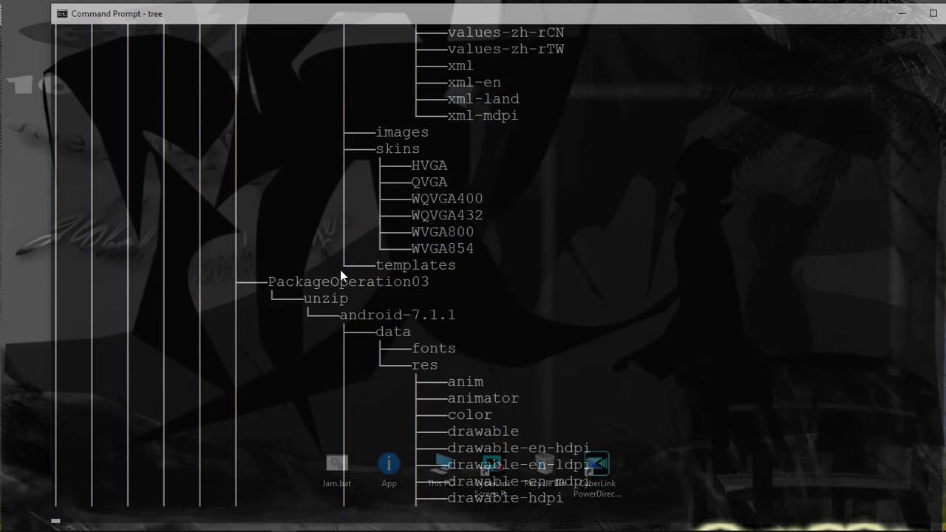
key("ctrl+c")
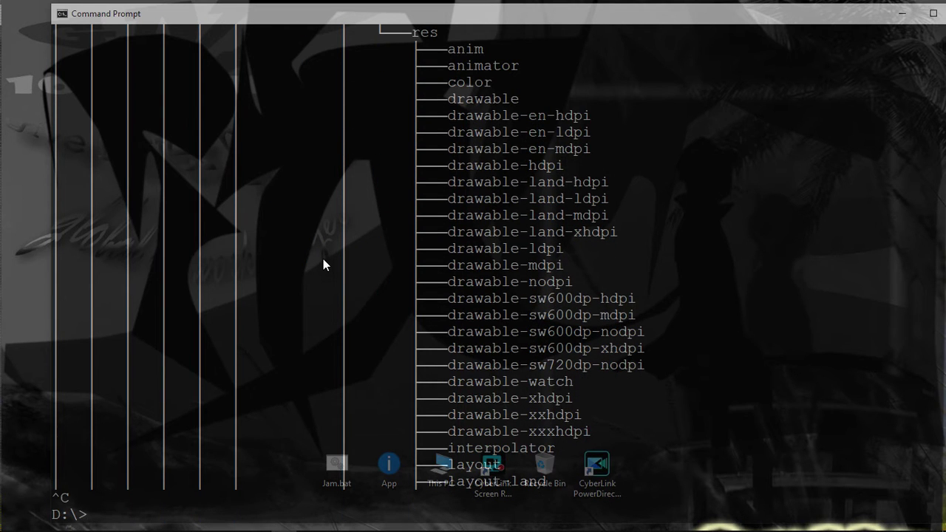
Switch to Adobe Photoshop CS3 and change the colour of the whole RiverCity text to orange f38a08
key("alt+Tab")
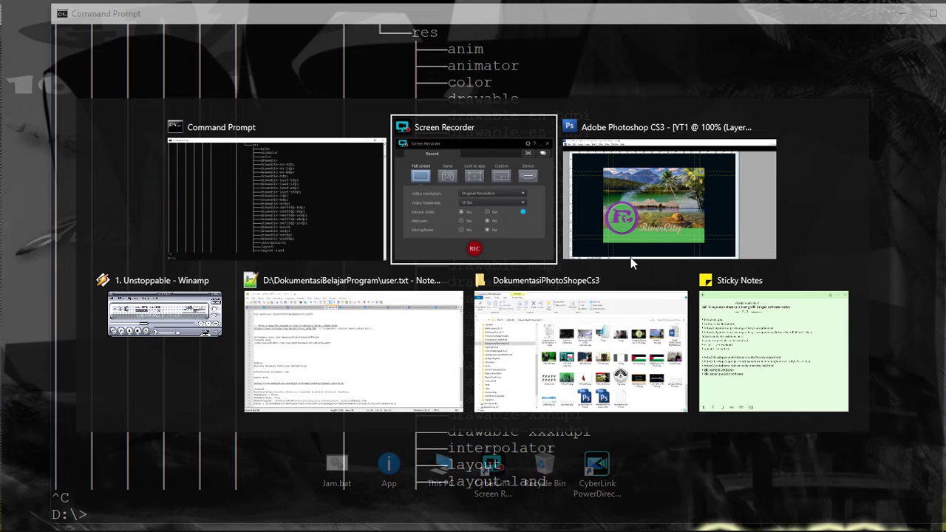
left_click(643, 232)
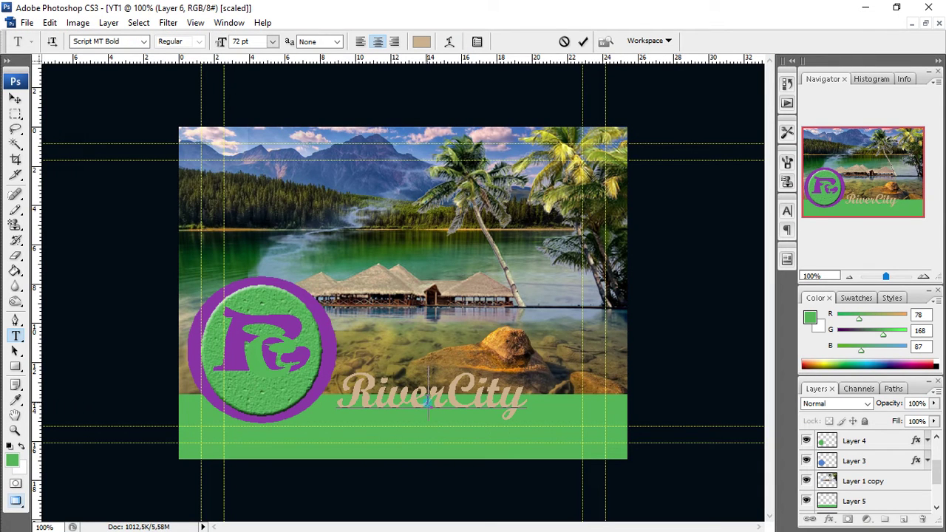
left_click(427, 399)
key("ctrl+a")
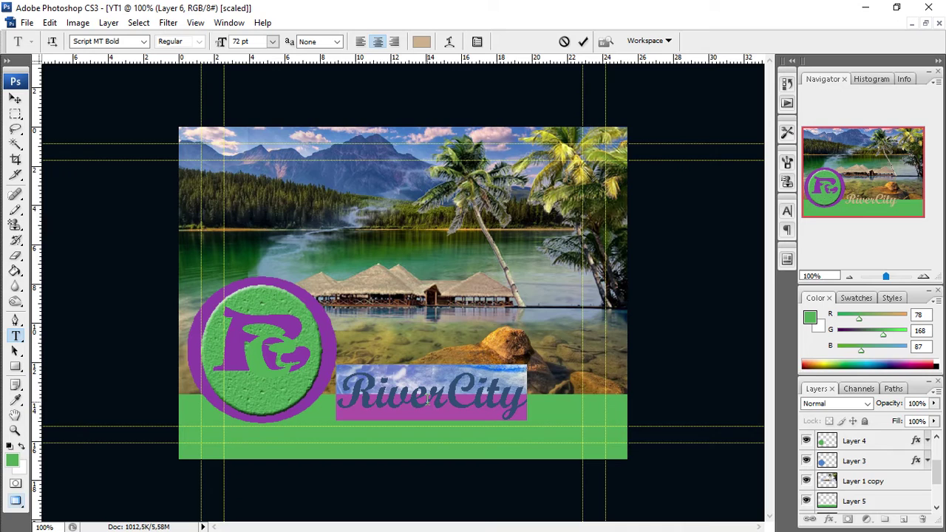
left_click(422, 42)
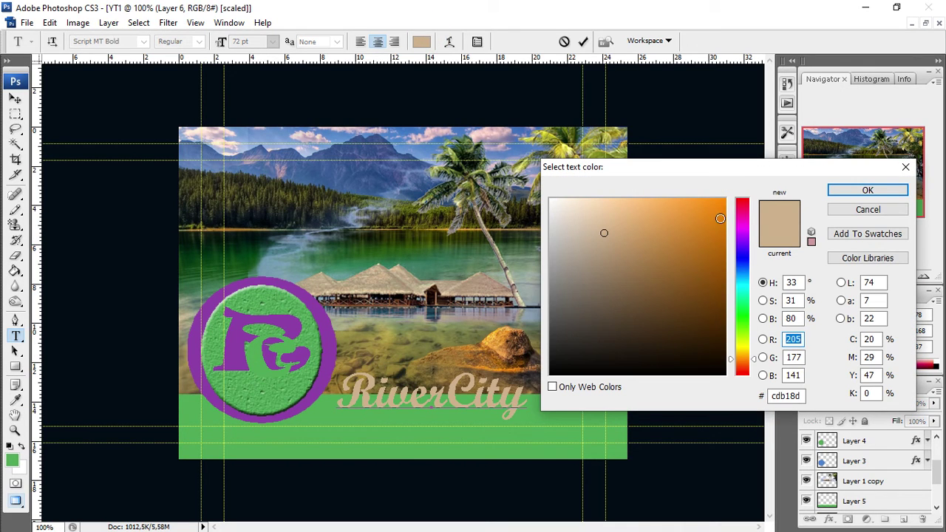
left_click(720, 207)
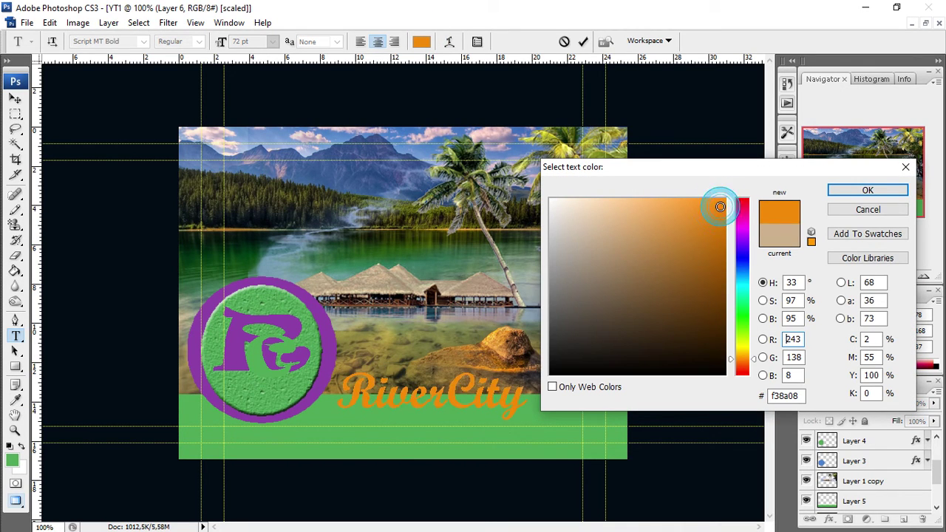
left_click(854, 195)
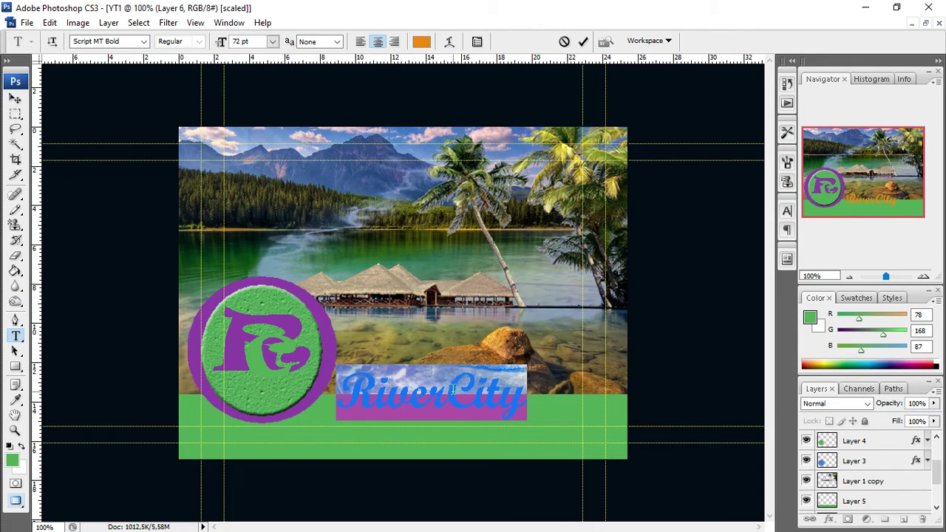
Recolour only the word City in the RiverCity text to dark green 2a5812, sampled from the background photo
left_click(447, 389)
left_click(528, 390, "shift")
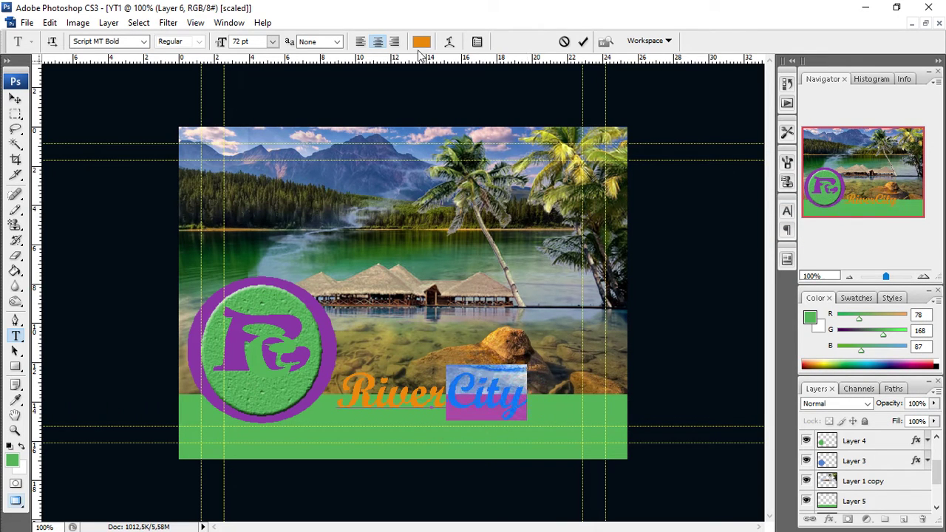
left_click(420, 42)
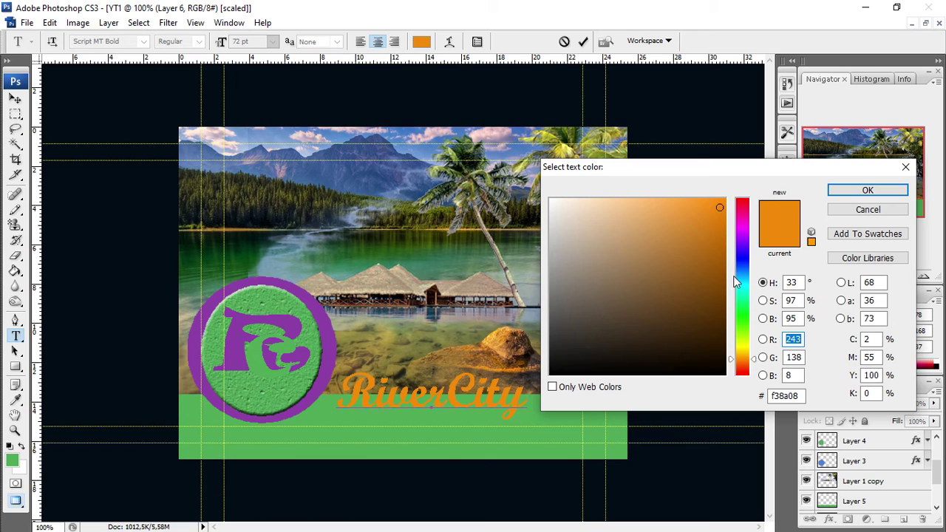
left_click(743, 263)
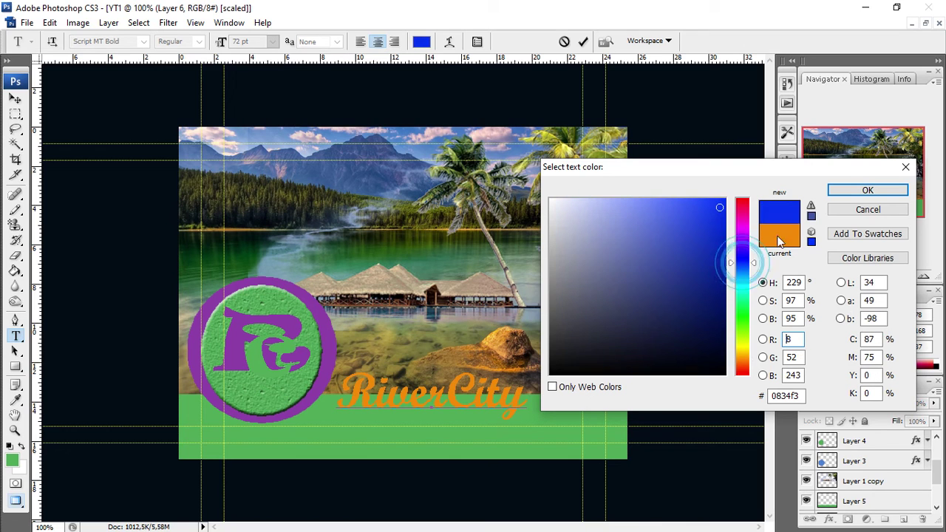
left_click(388, 244)
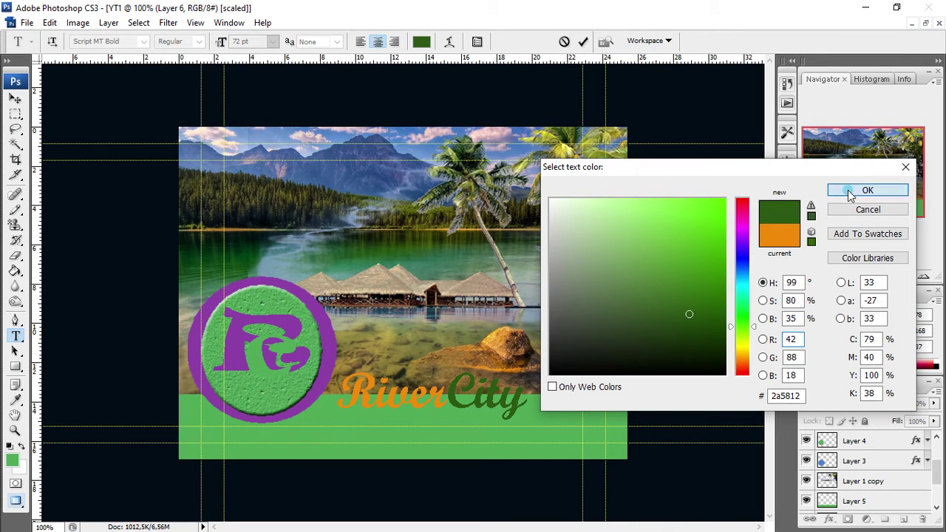
left_click(837, 190)
left_click(408, 400)
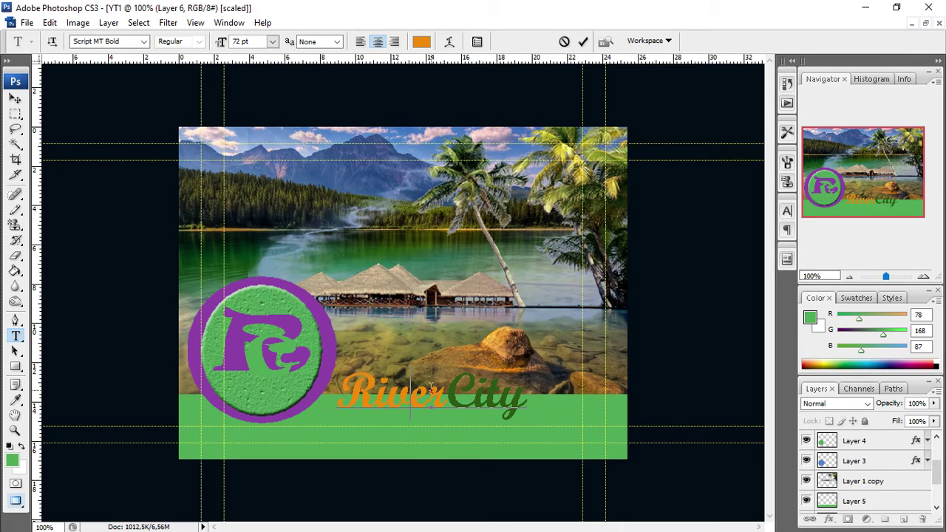
Leave text editing by selecting Layer 1, show that layer to preview its image, and hide it again
scroll(876, 495, "down", 2)
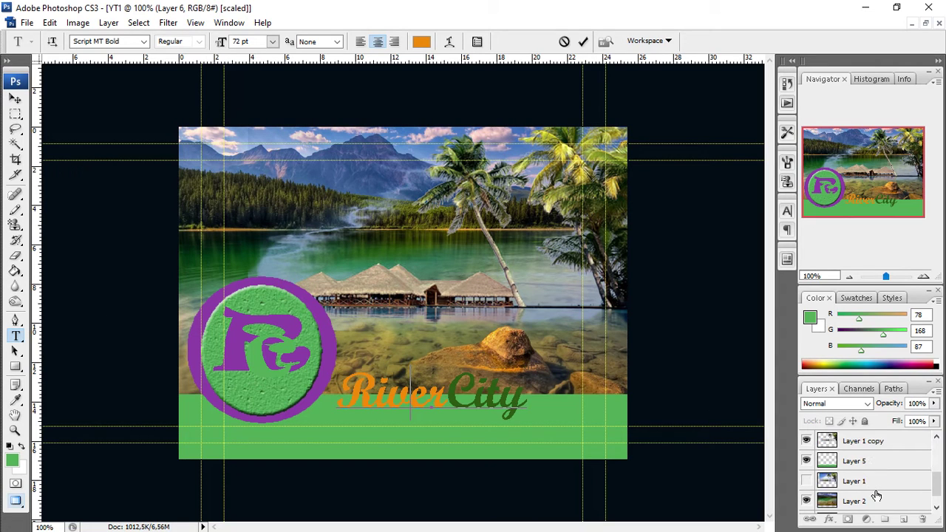
left_click(862, 481)
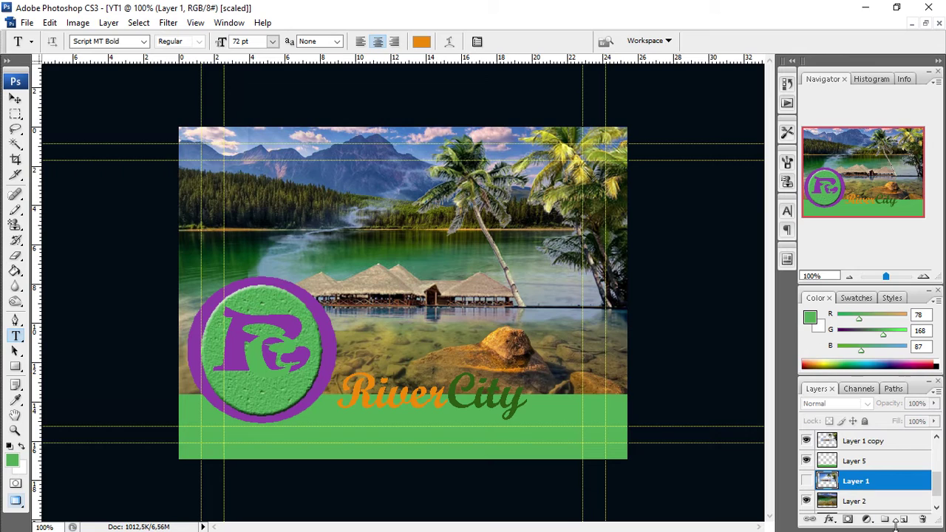
scroll(908, 494, "up", 3)
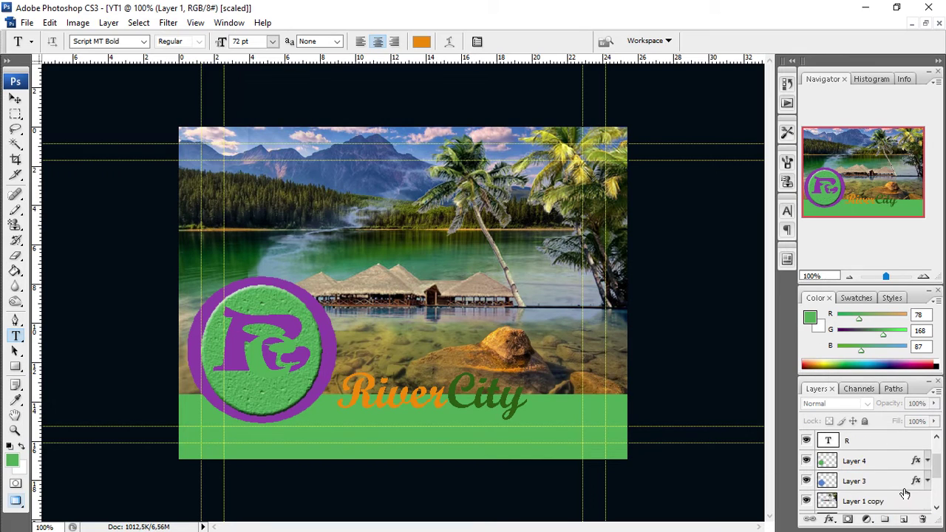
scroll(904, 493, "down", 3)
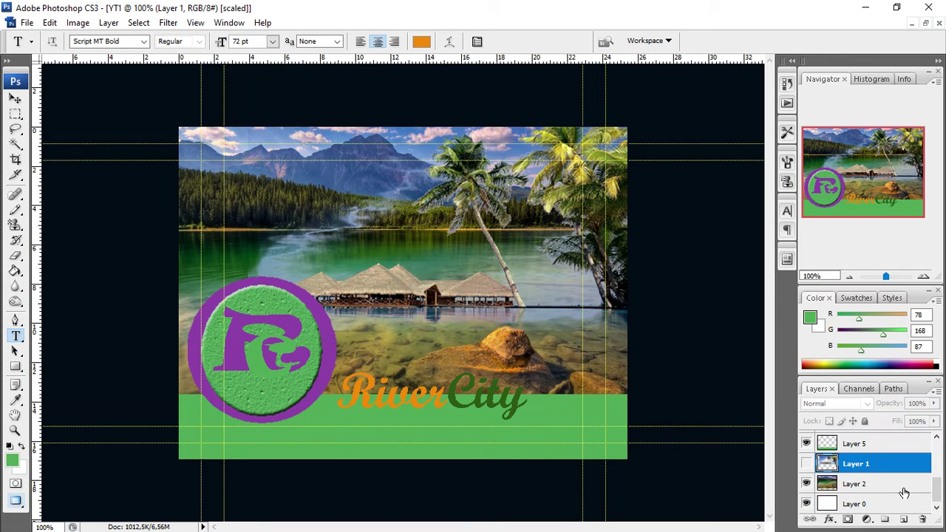
left_click(806, 463)
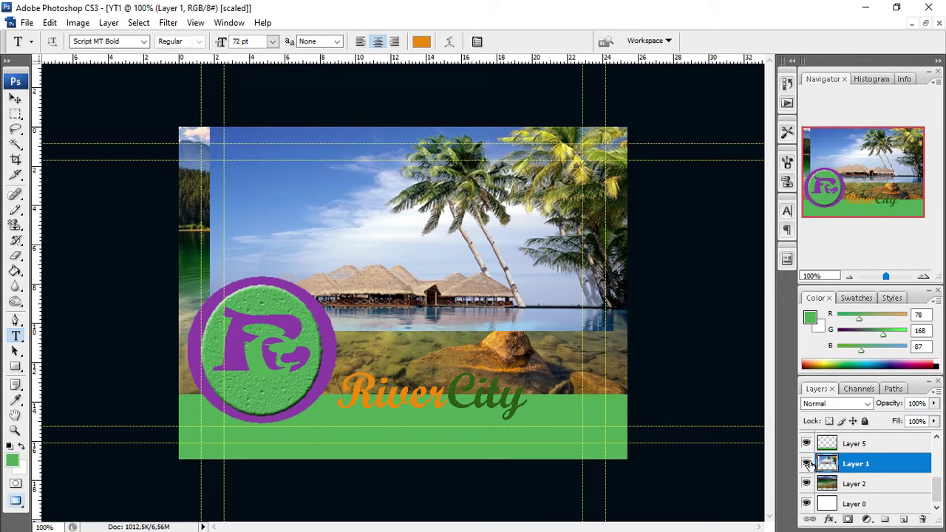
left_click(806, 464)
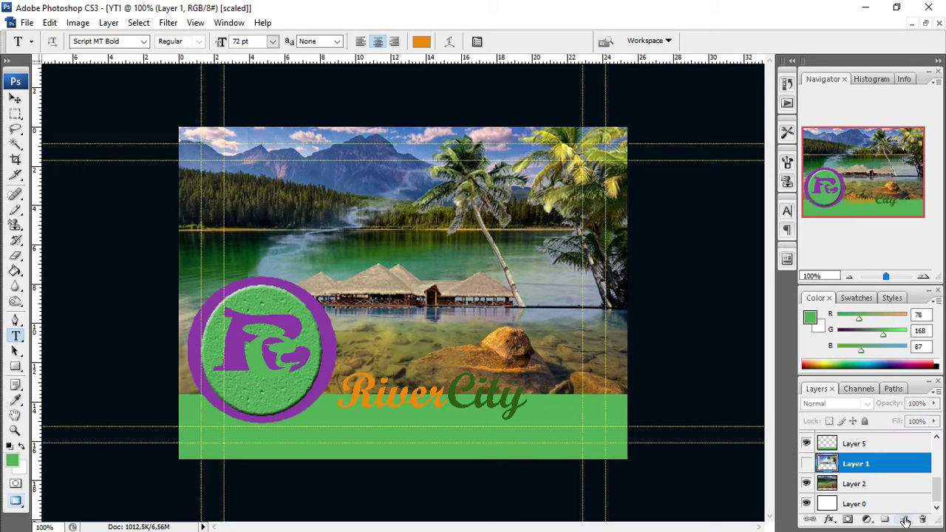
Select Layer 5 and reduce the green band's height to 66% from its upper edge
scroll(875, 462, "up", 1)
left_click(866, 463)
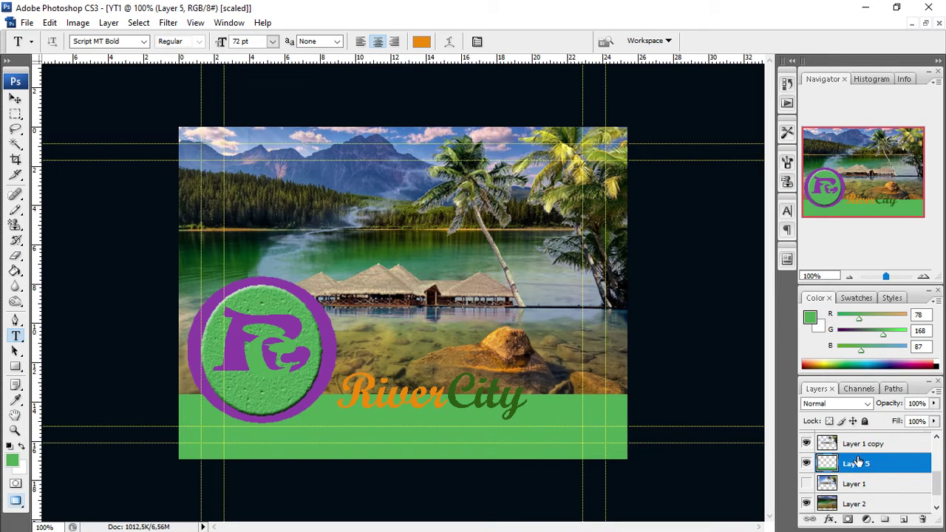
key("v")
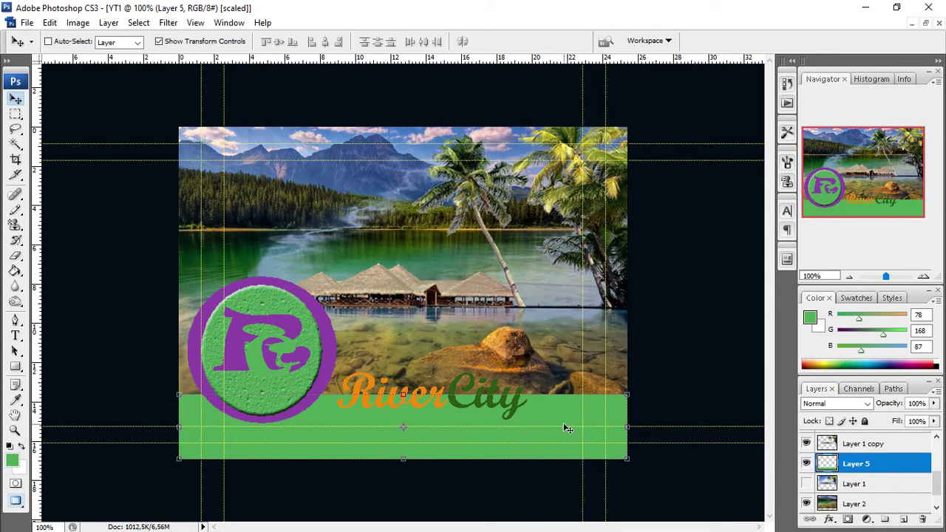
left_click_drag(628, 396, 630, 415)
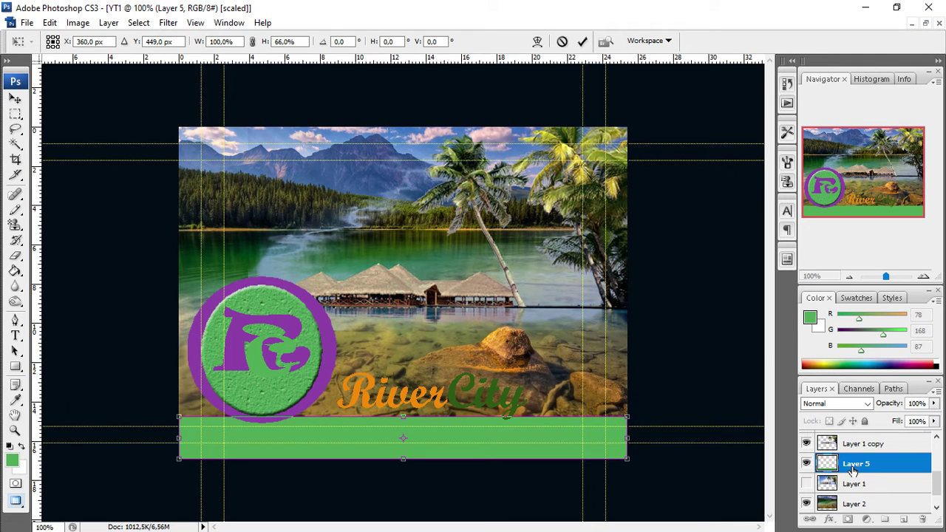
key("Return")
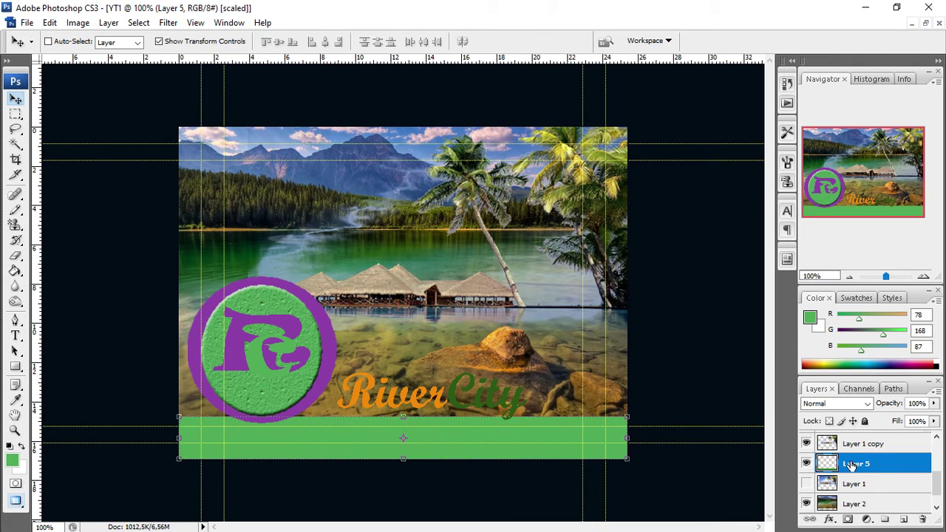
Duplicate the green band's Layer 5 as Layer 5 copy
right_click(854, 465)
left_click(848, 187)
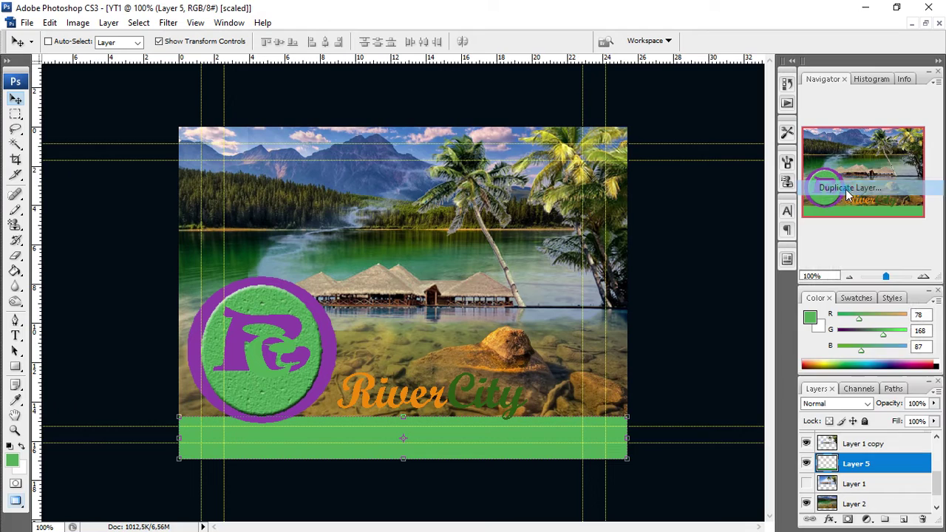
left_click(595, 155)
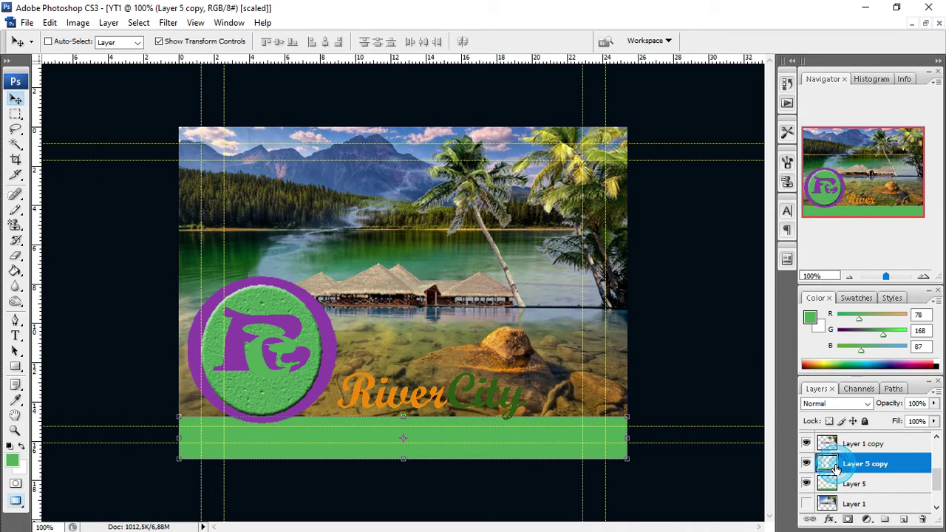
double_click(831, 467)
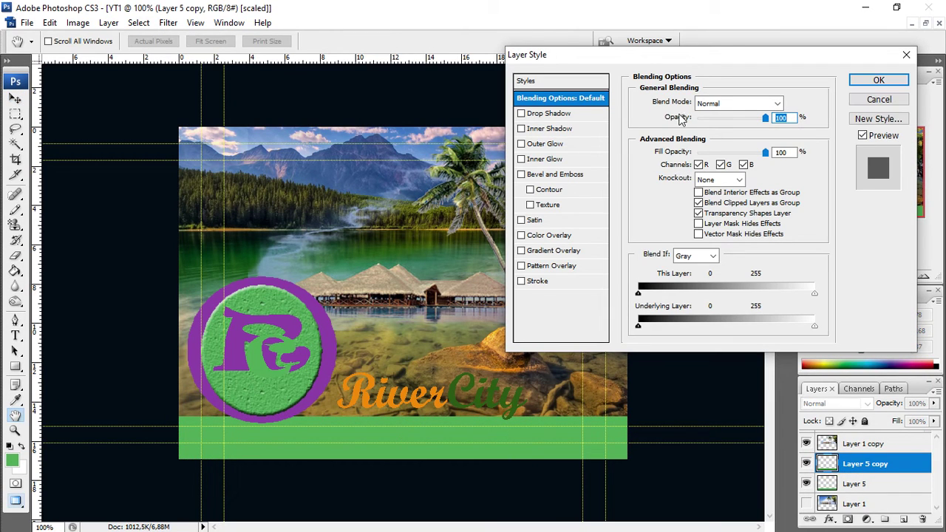
left_click(878, 80)
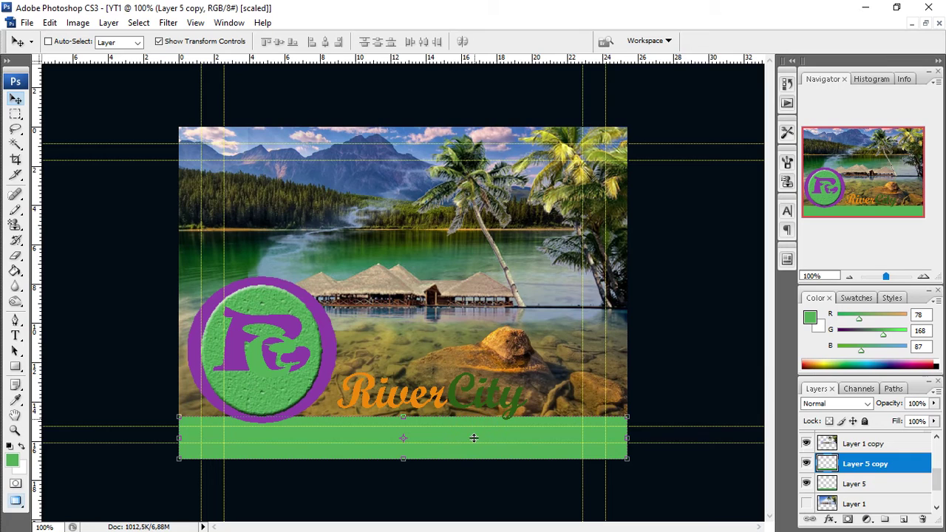
key("ctrl+k")
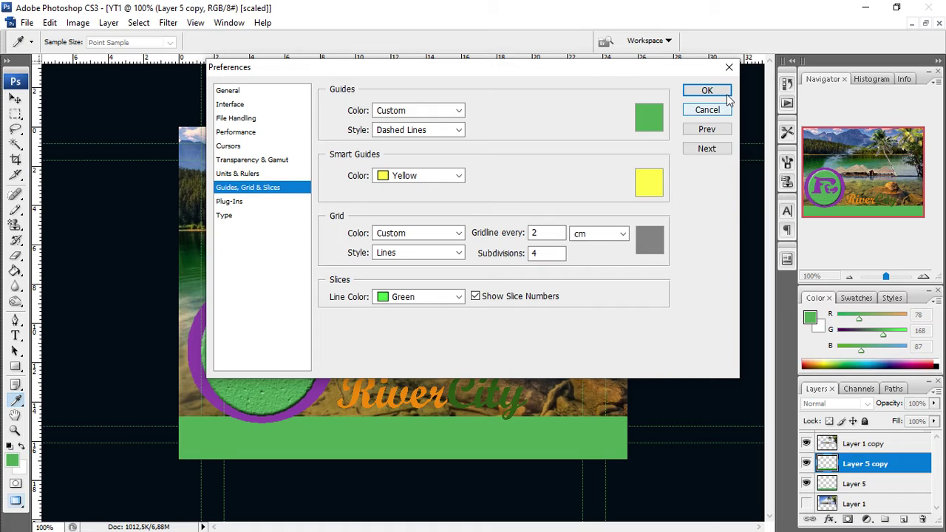
left_click(714, 109)
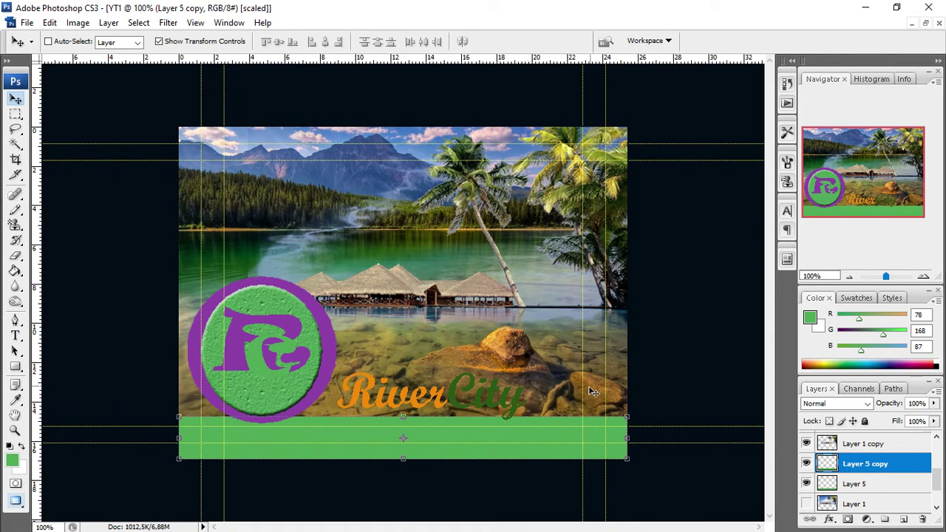
Move the duplicated band up behind the RiverCity text and apply a red Color Overlay in Soft Light blend mode
left_click(567, 436)
left_click_drag(569, 419, 562, 367)
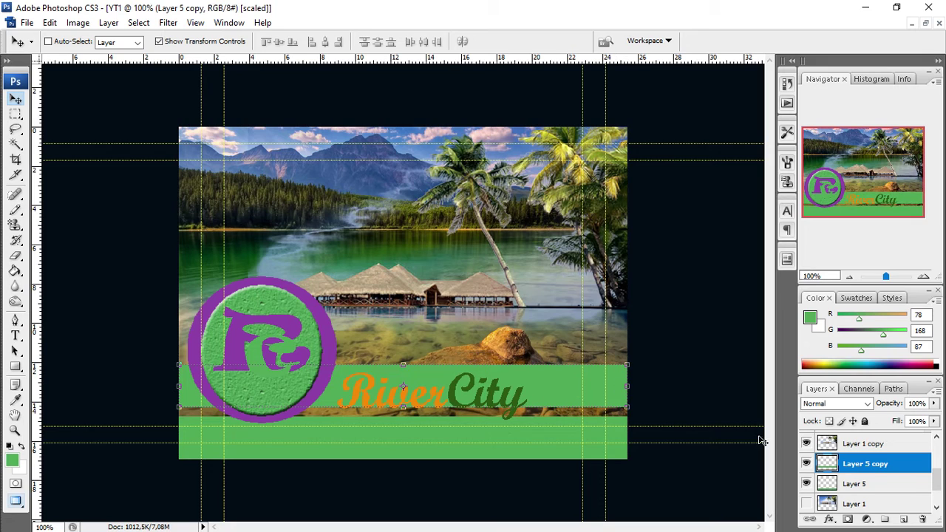
double_click(822, 468)
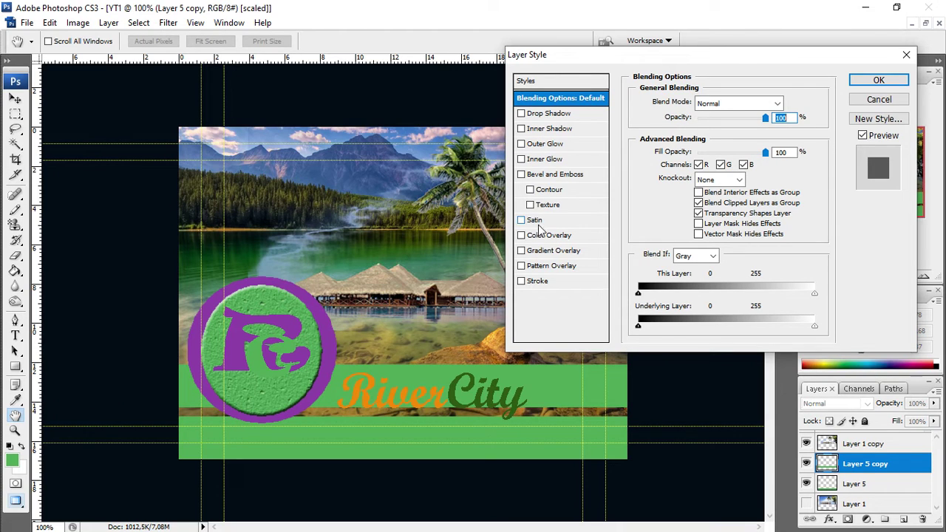
left_click(548, 237)
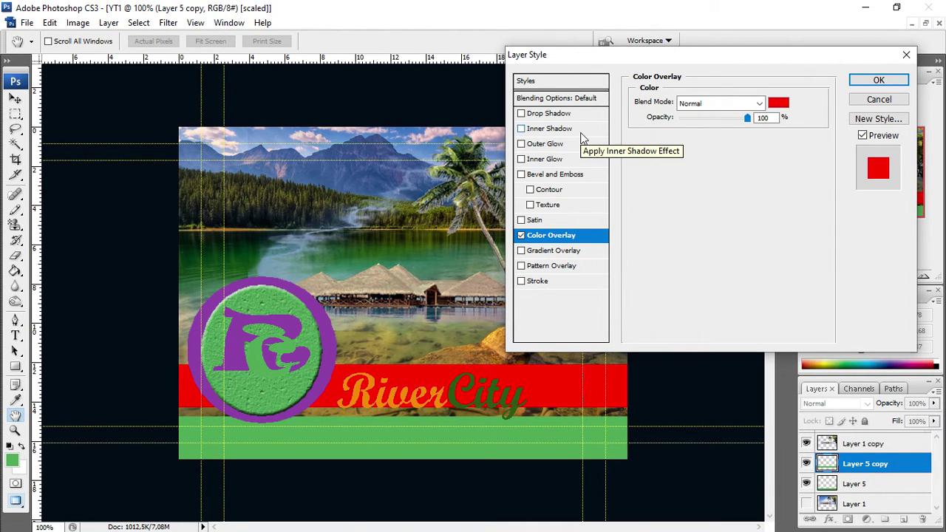
left_click(560, 235)
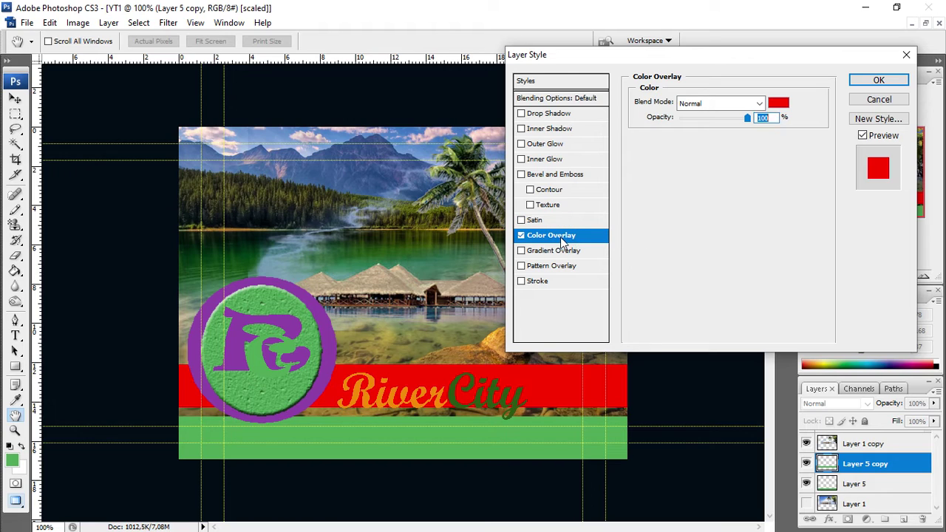
left_click(746, 103)
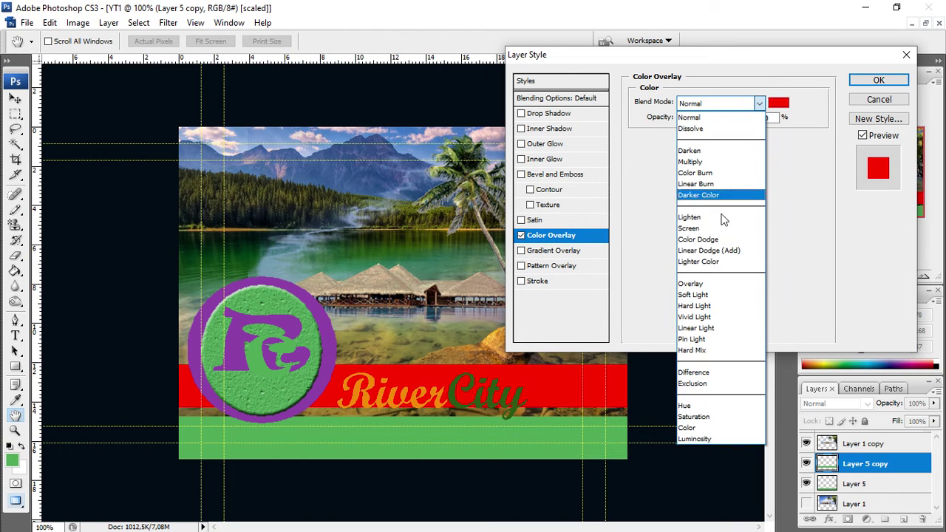
left_click(723, 296)
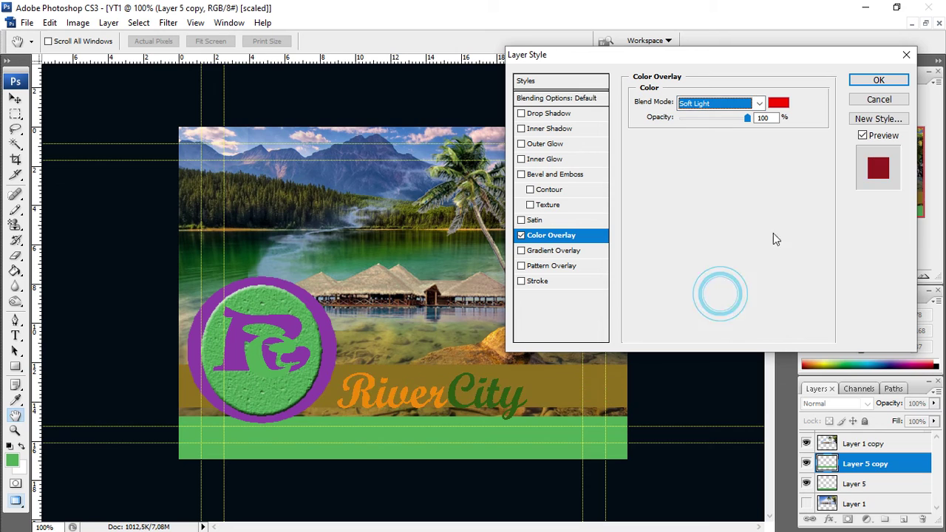
left_click(879, 79)
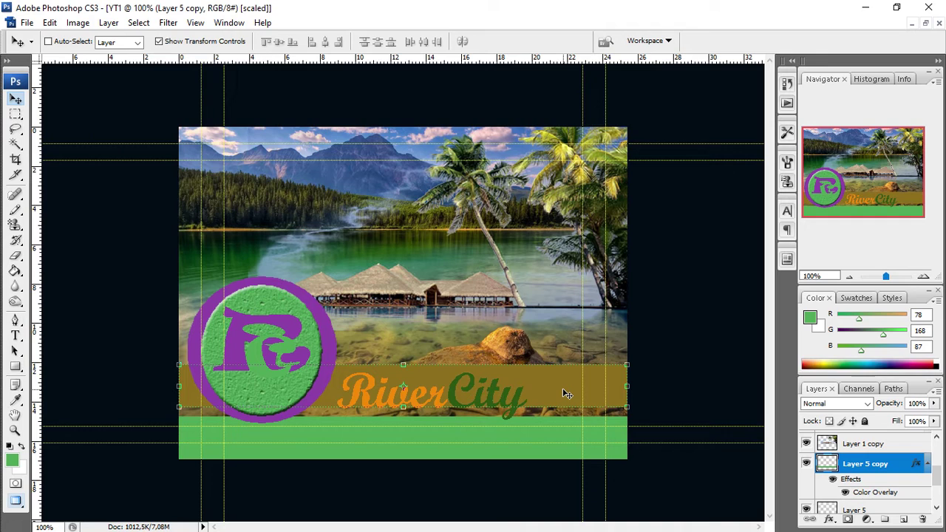
Lower the recoloured band until it overlaps the green one, and place Layer 5 above Layer 5 copy in the layer order
left_click_drag(563, 390, 566, 415)
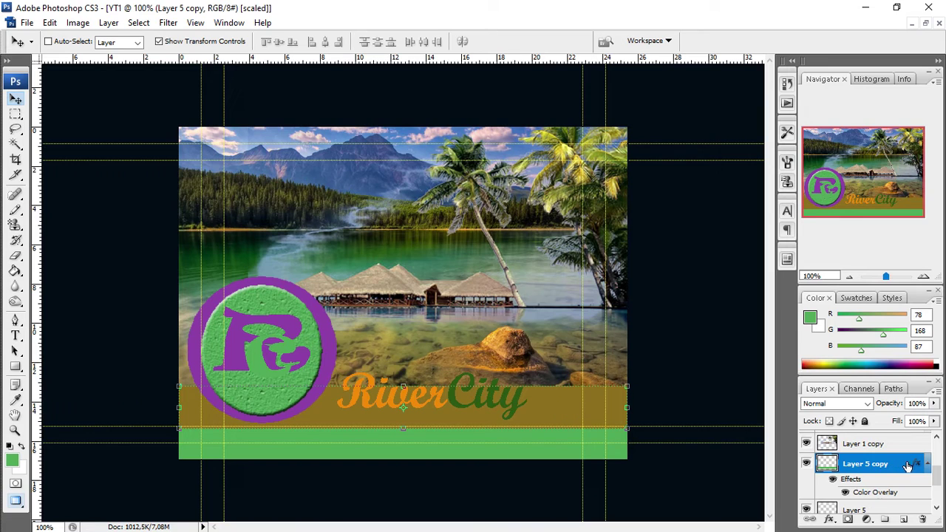
left_click(930, 465)
left_click(857, 483)
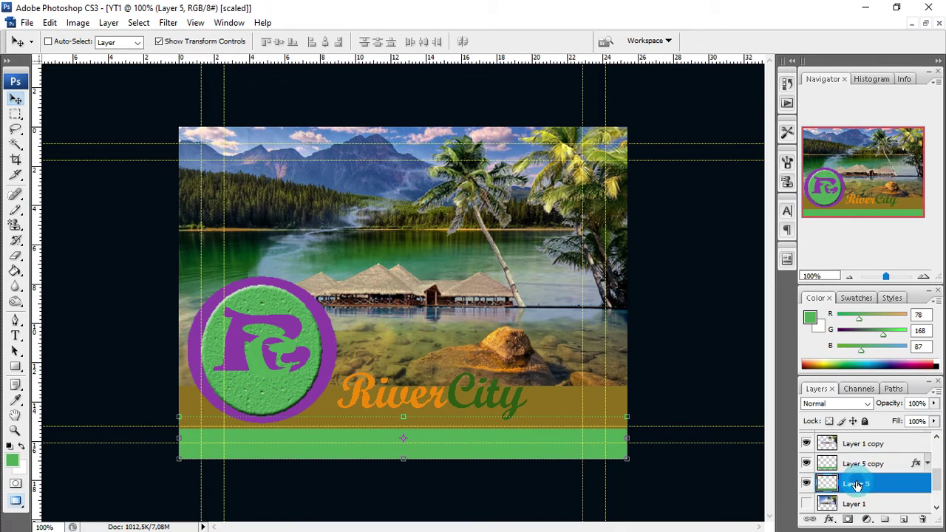
left_click_drag(858, 483, 859, 461)
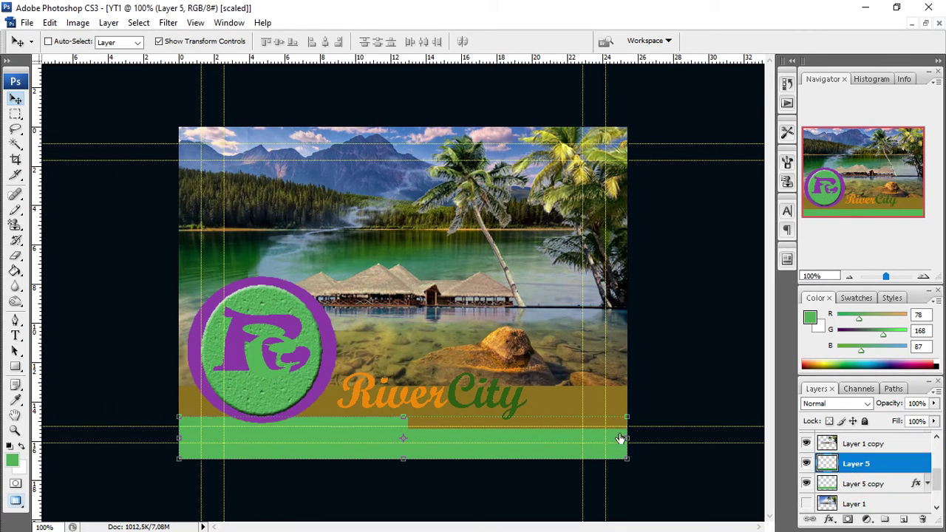
Move the green Layer 5 band up behind the RiverCity text
left_click_drag(522, 433, 524, 378)
left_click(529, 419)
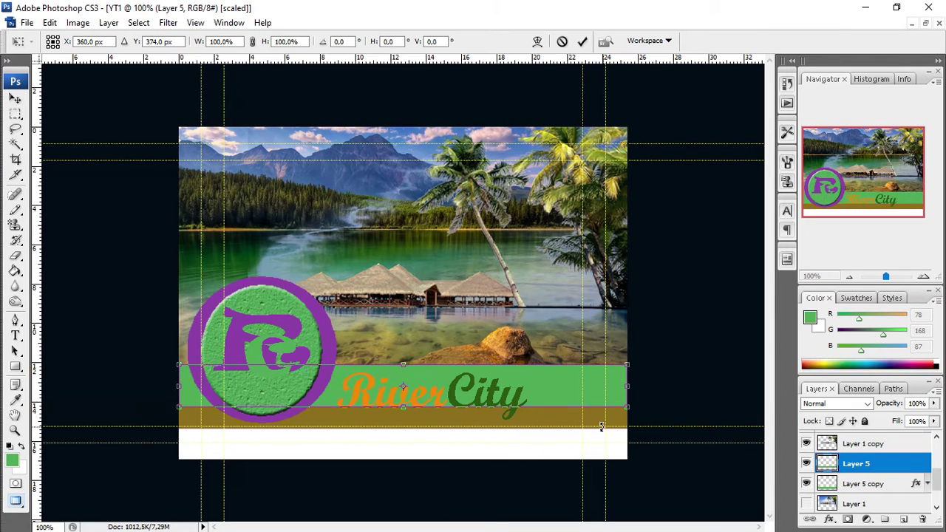
key("Return")
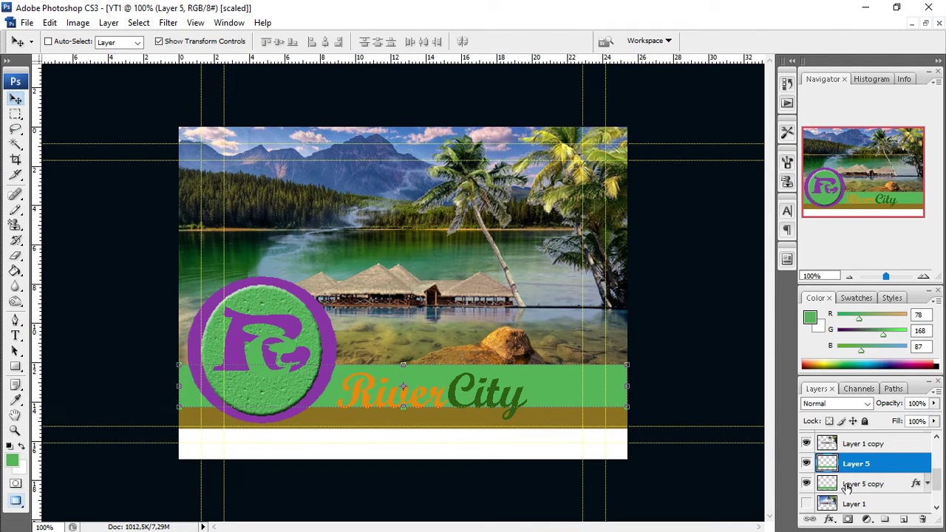
Select Layer 5 copy and move its brown band down to the bottom edge of the image
left_click(846, 484)
left_click(554, 424)
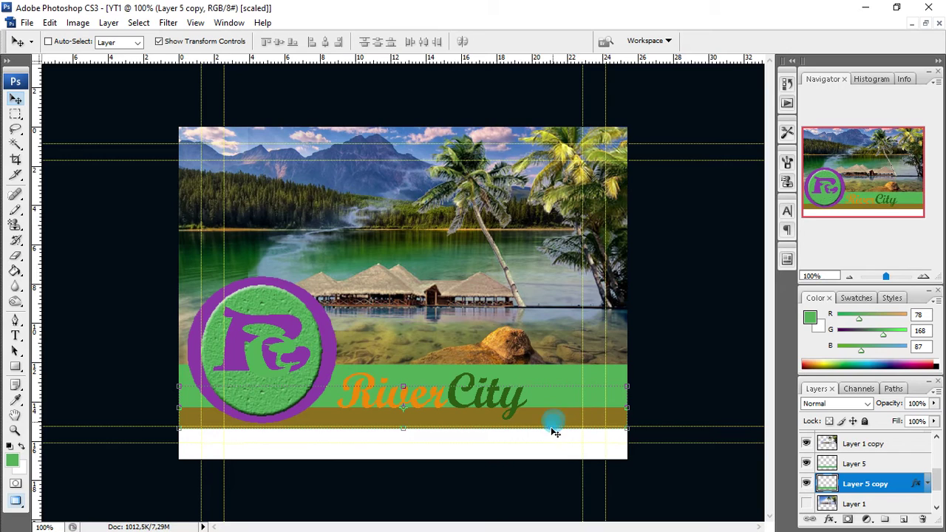
left_click_drag(552, 427, 538, 450)
left_click(539, 422)
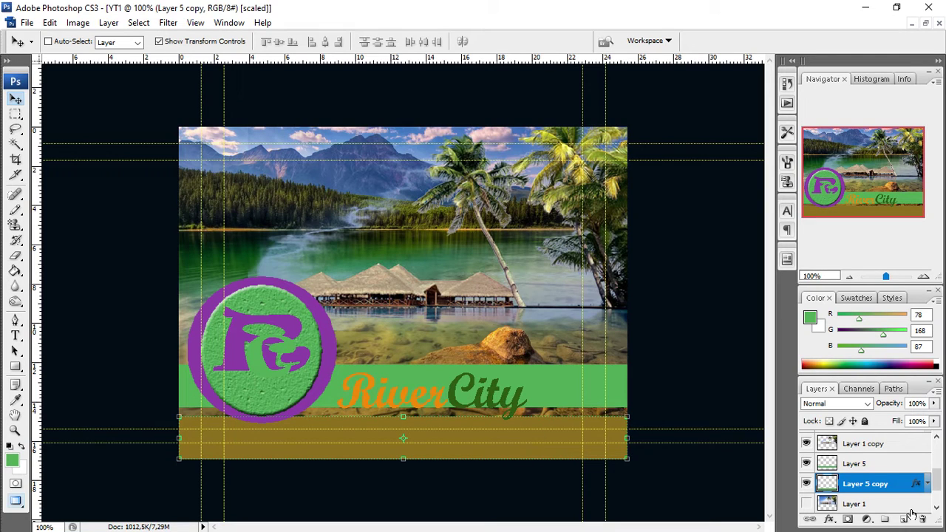
scroll(899, 458, "up", 1)
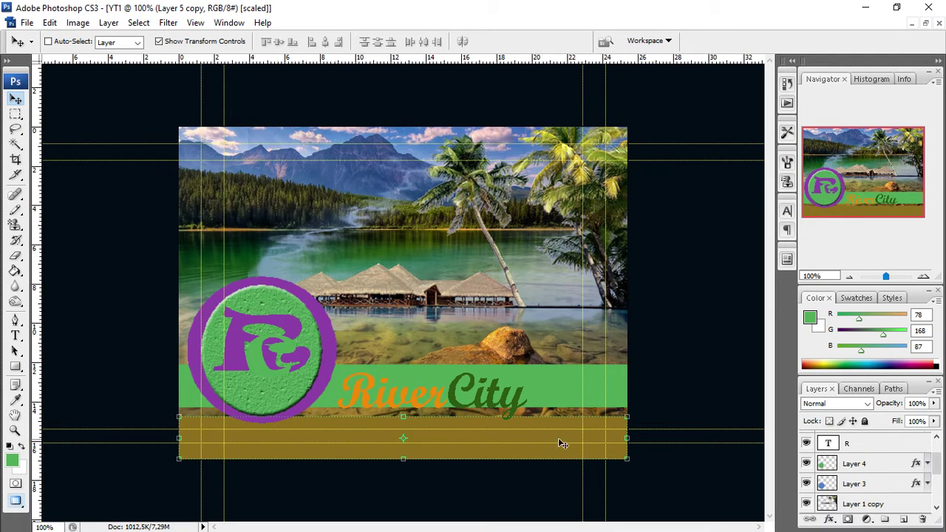
mouse_move(539, 444)
left_mouse_down()
mouse_move(538, 423)
mouse_move(539, 441)
left_mouse_up()
double_click(855, 465)
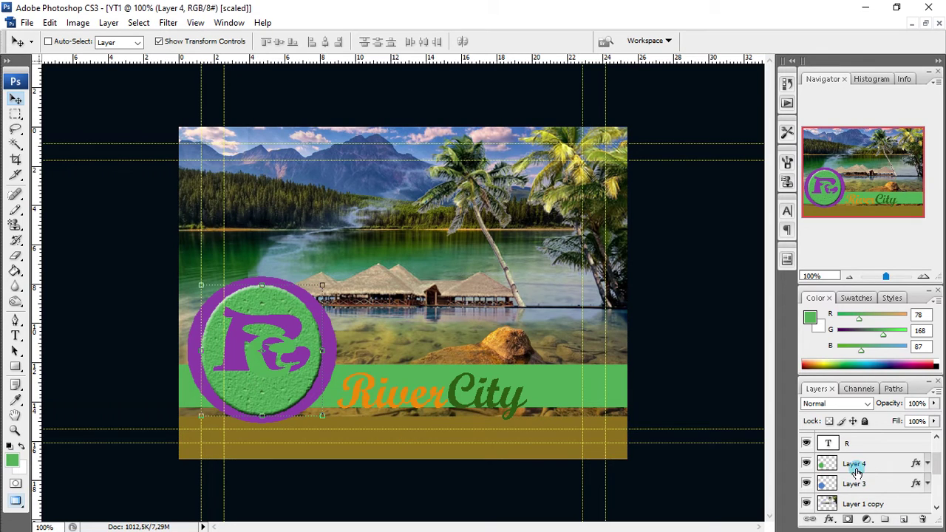
key("Return")
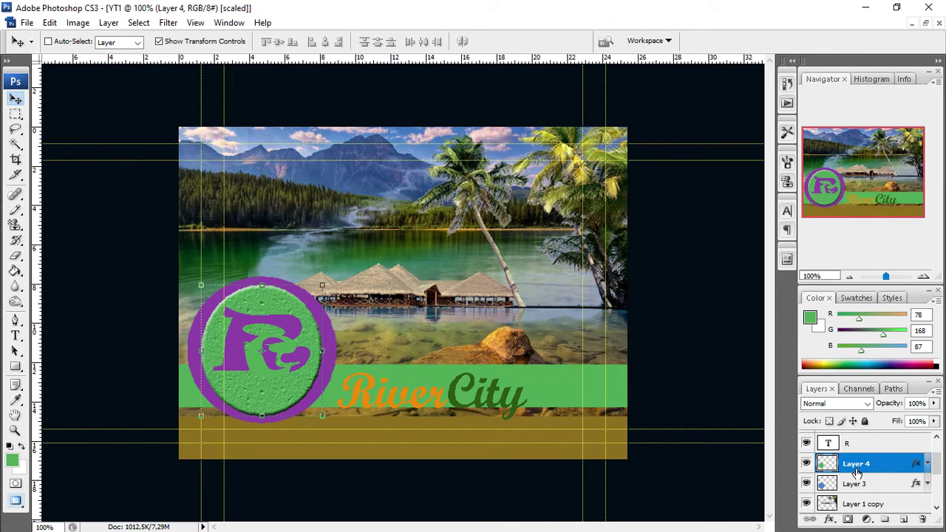
scroll(856, 473, "down", 2)
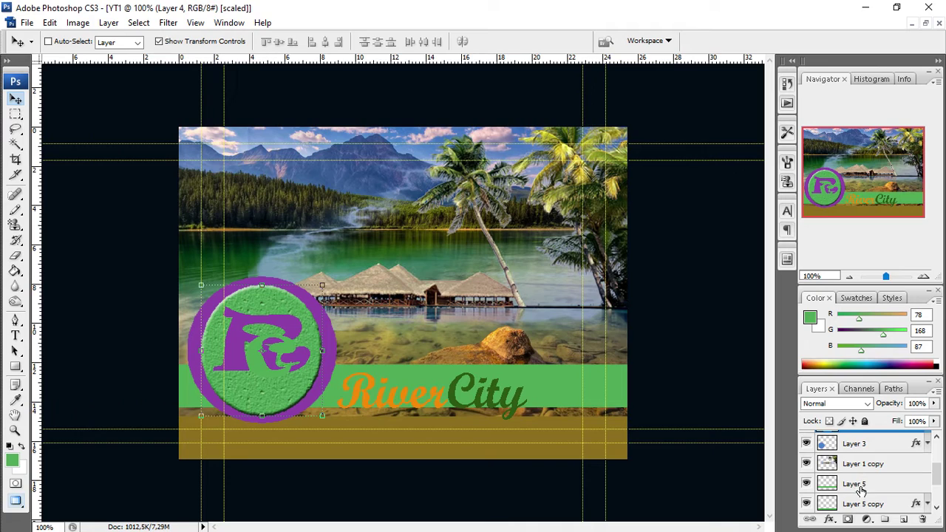
Select Layer 5 and lower the green band until it covers the upper half of the brown band
left_click(856, 482)
left_click_drag(571, 389, 568, 414)
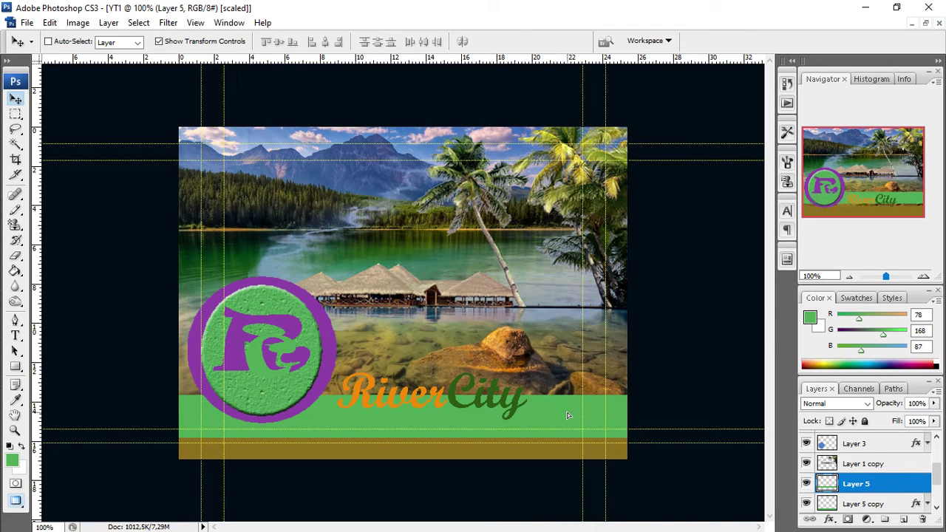
left_click_drag(568, 415, 567, 416)
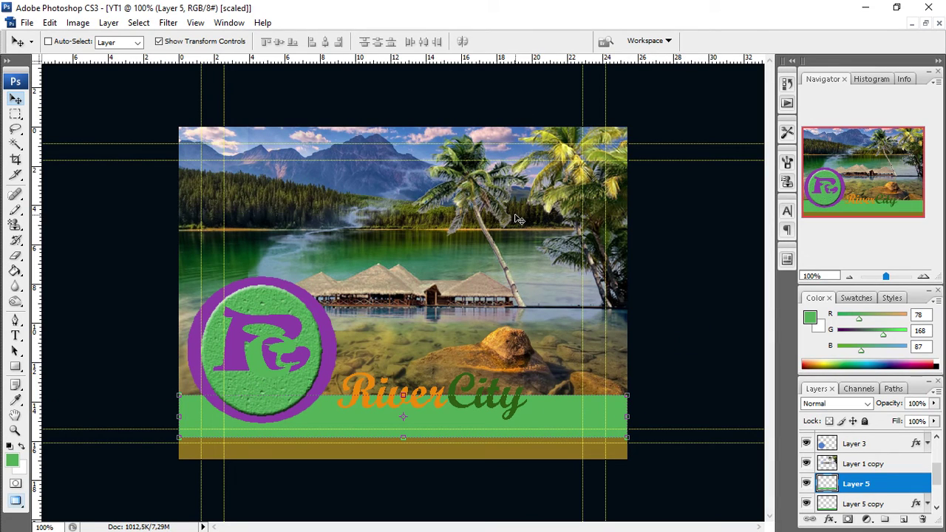
Save a JPEG copy as YT1.jpg in the DokumentasiPhotoShopeCs3 folder with quality 8 (High) and Baseline ("Standard") format
left_click(26, 22)
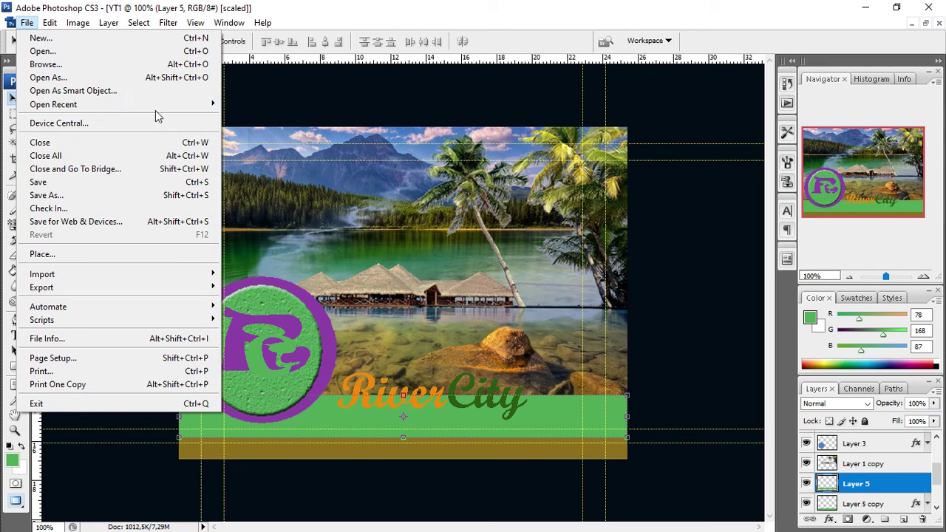
left_click(182, 196)
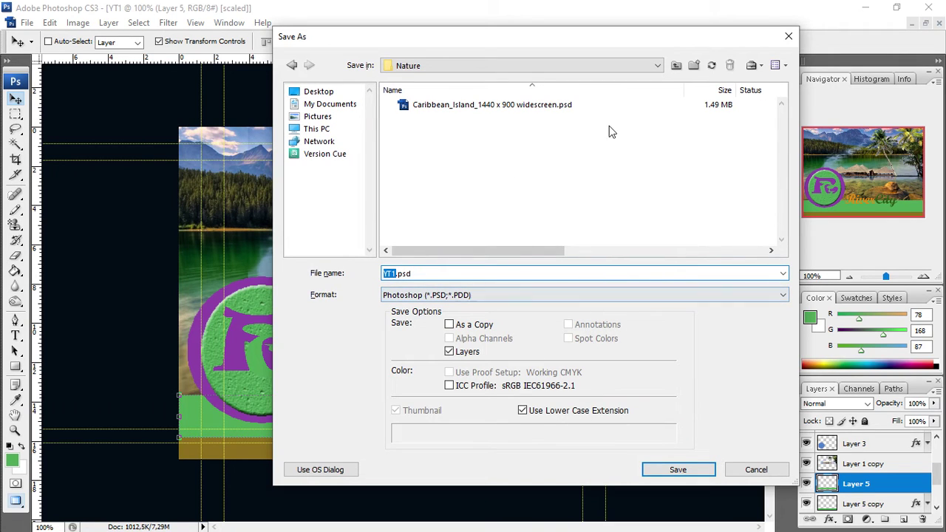
left_click(676, 66)
left_click(673, 71)
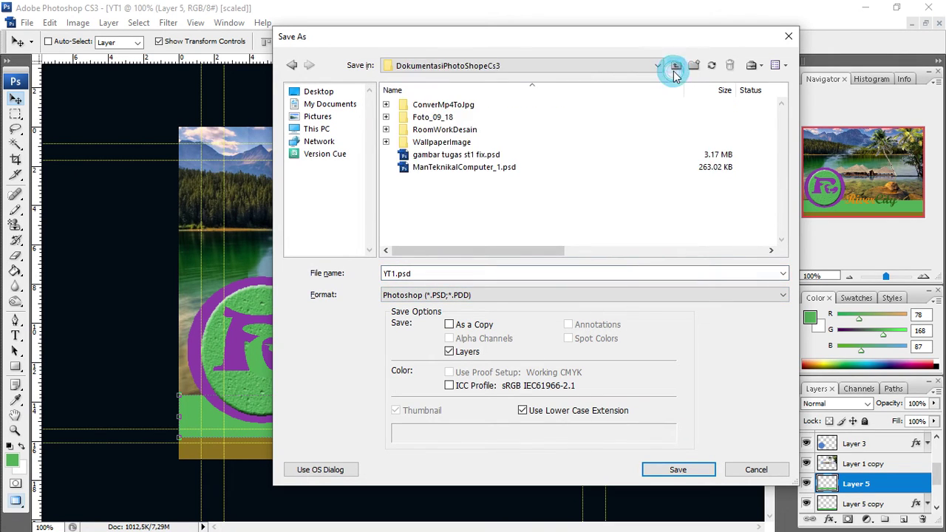
left_click(647, 299)
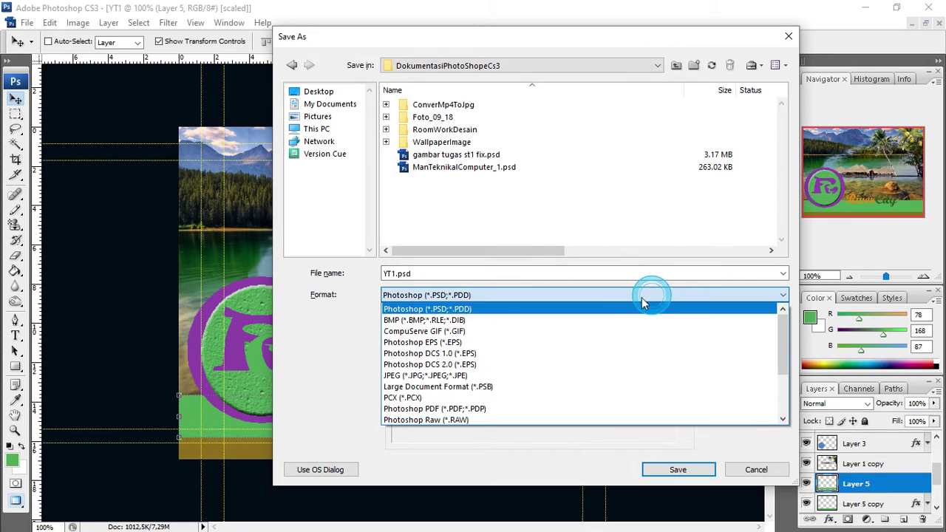
left_click(547, 377)
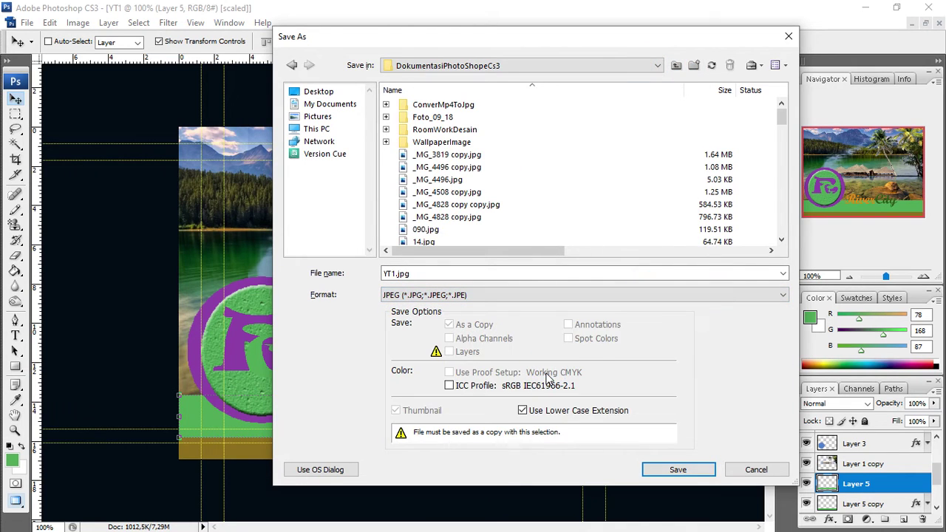
left_click(678, 470)
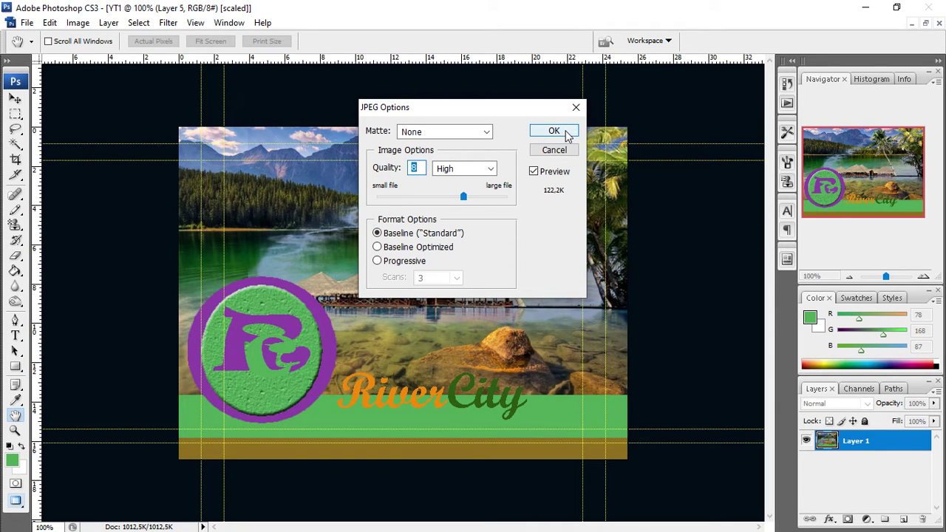
left_click(554, 131)
key("v")
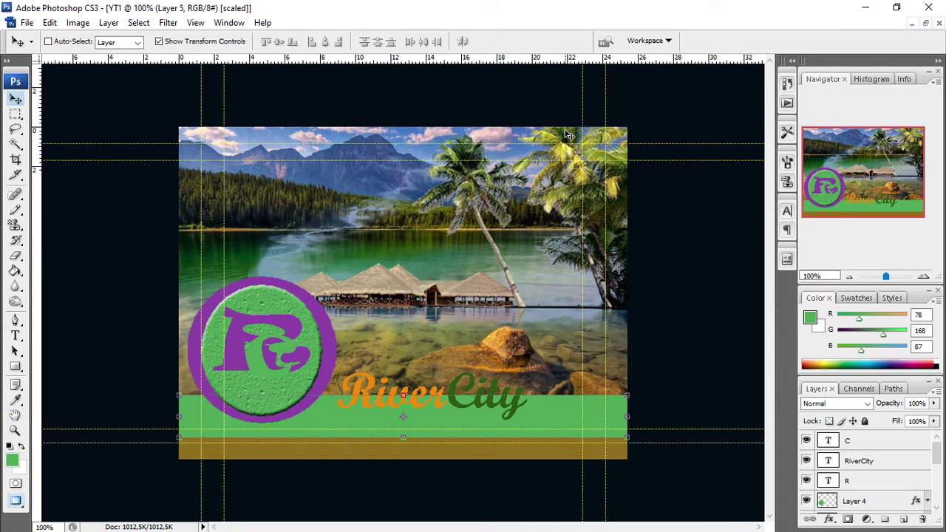
left_click(671, 386)
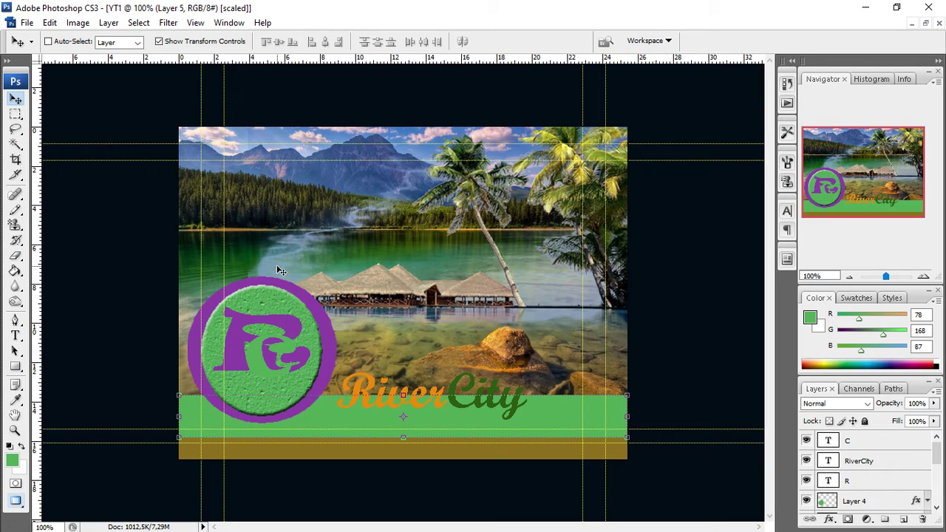
left_click(27, 23)
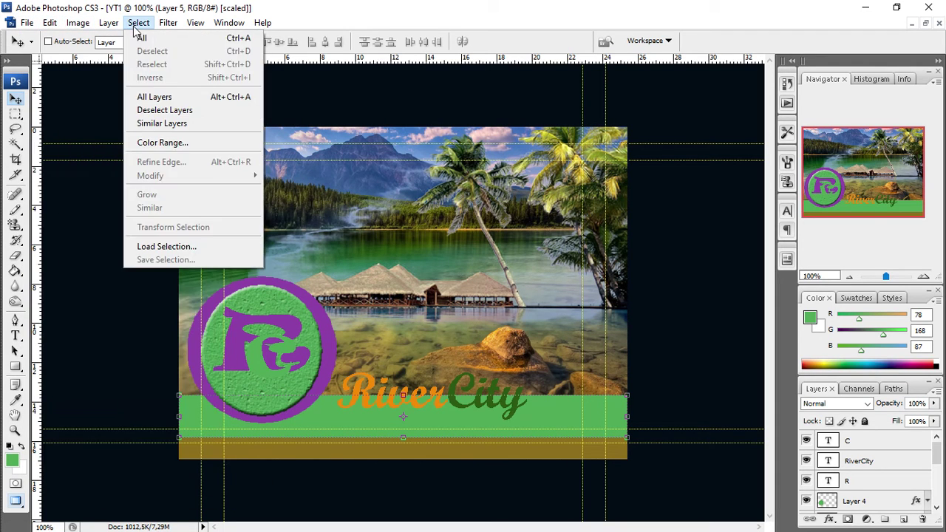
mouse_move(116, 28)
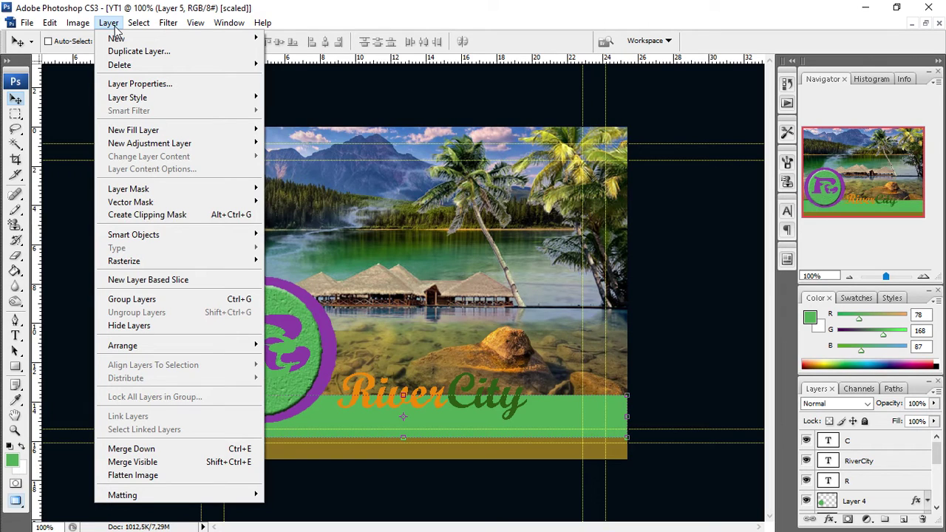
left_click(694, 388)
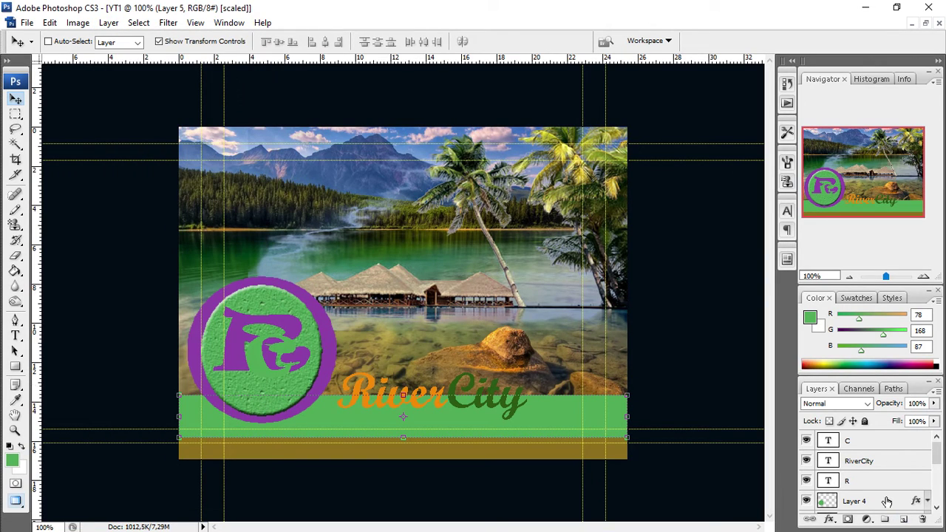
Delete all layers from Layer 2 up to the C text layer, keeping only Layer 0, and add a new blank layer
scroll(887, 502, "down", 5)
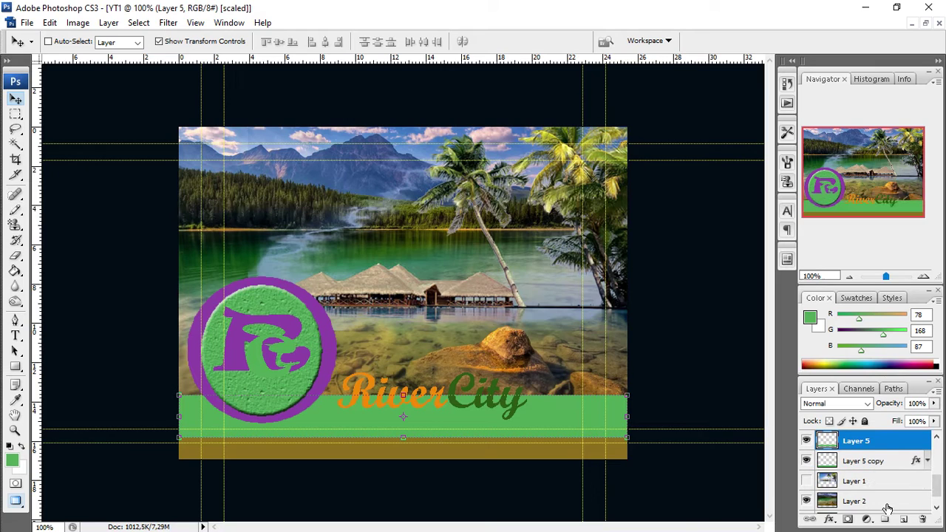
scroll(887, 509, "down", 1)
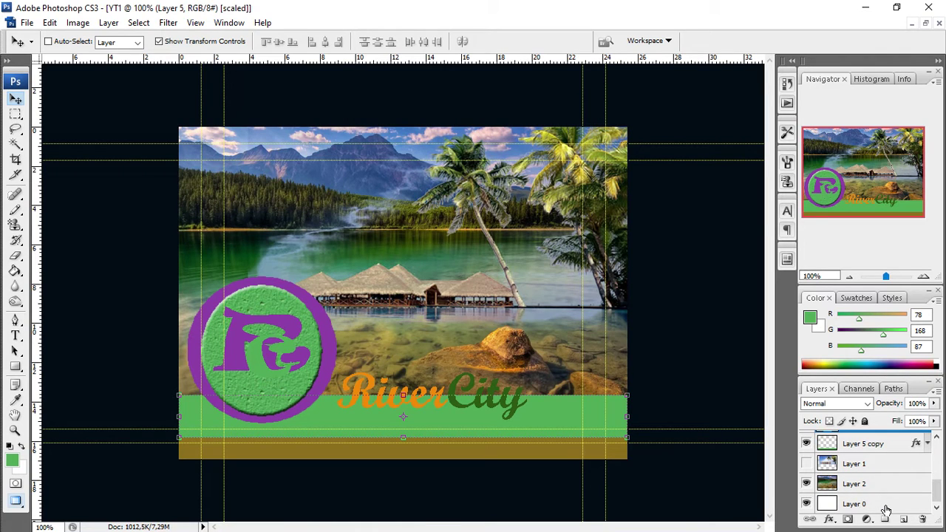
left_click(869, 485)
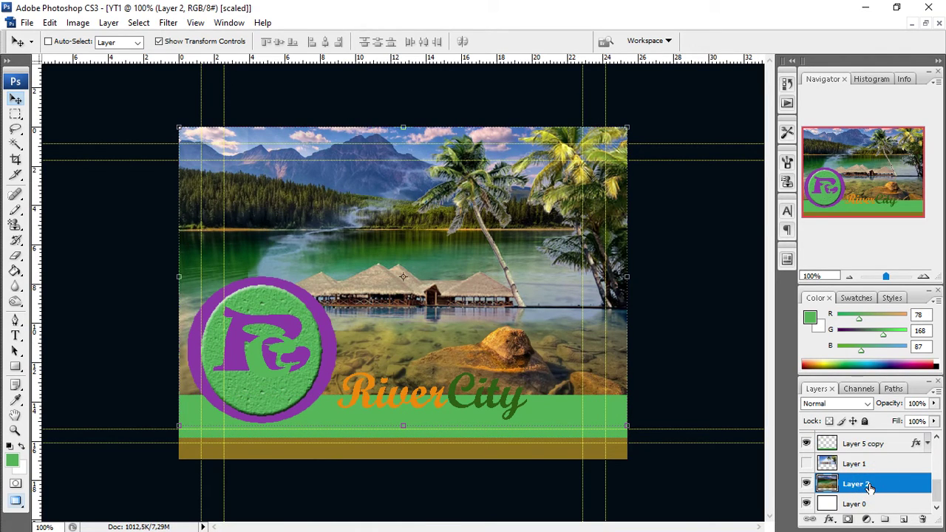
double_click(869, 485)
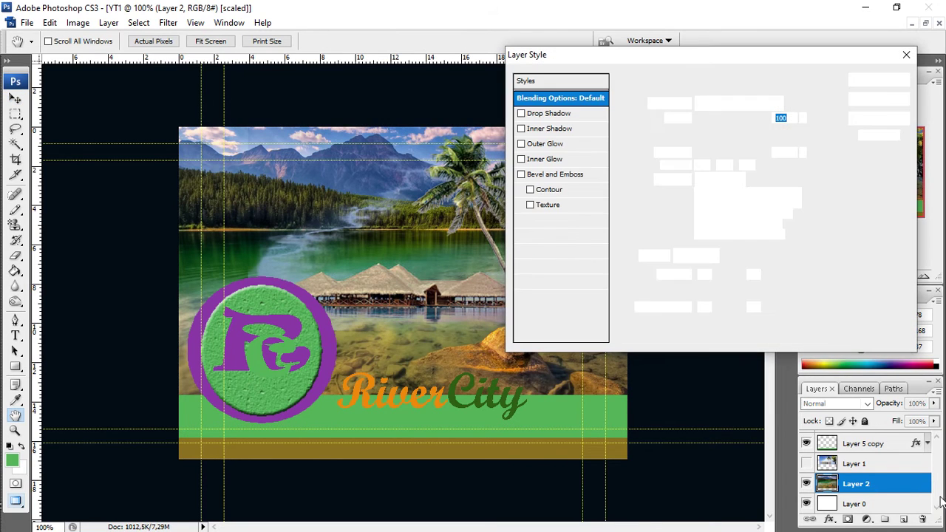
key("Escape")
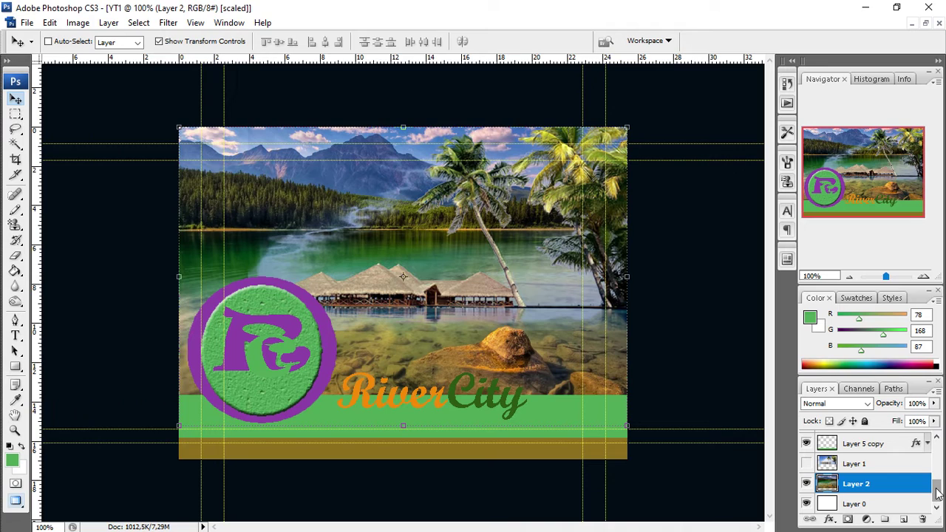
left_click_drag(937, 495, 937, 442)
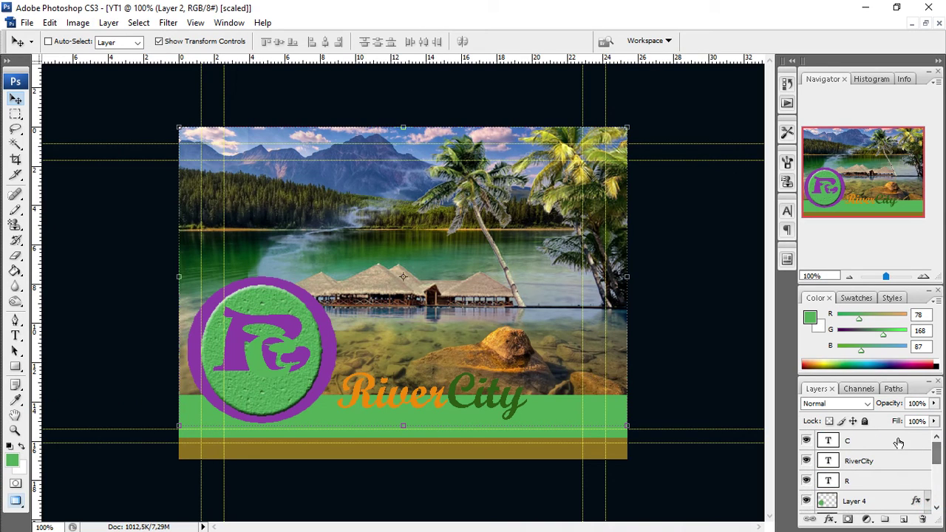
left_click(894, 444, "shift")
key("Delete")
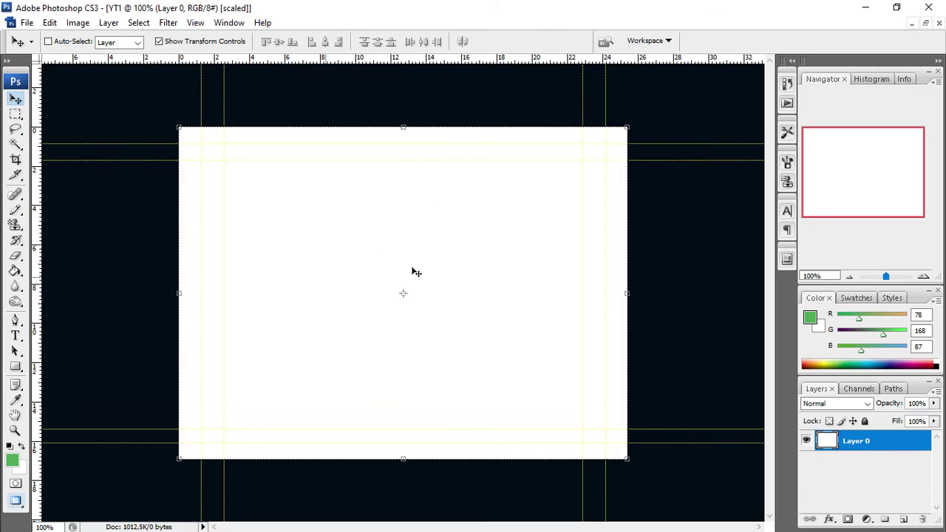
left_click(377, 255)
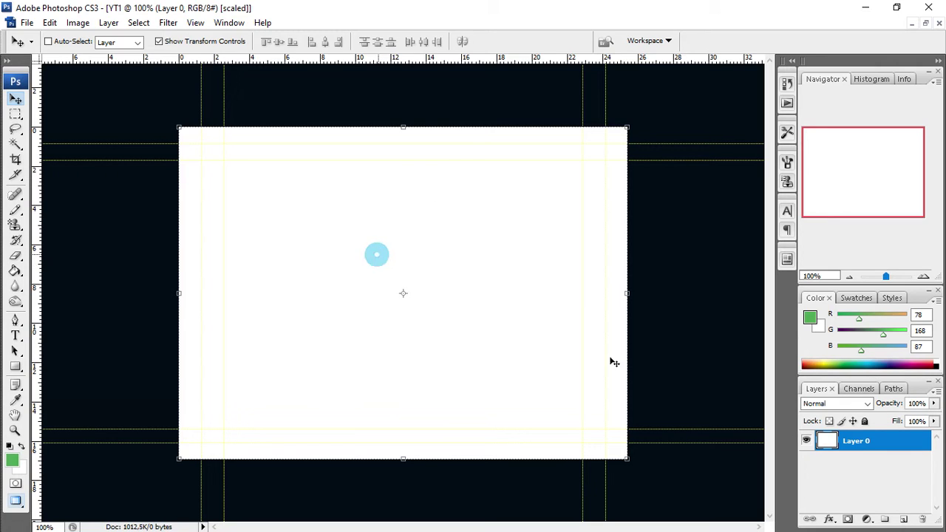
left_click(902, 515)
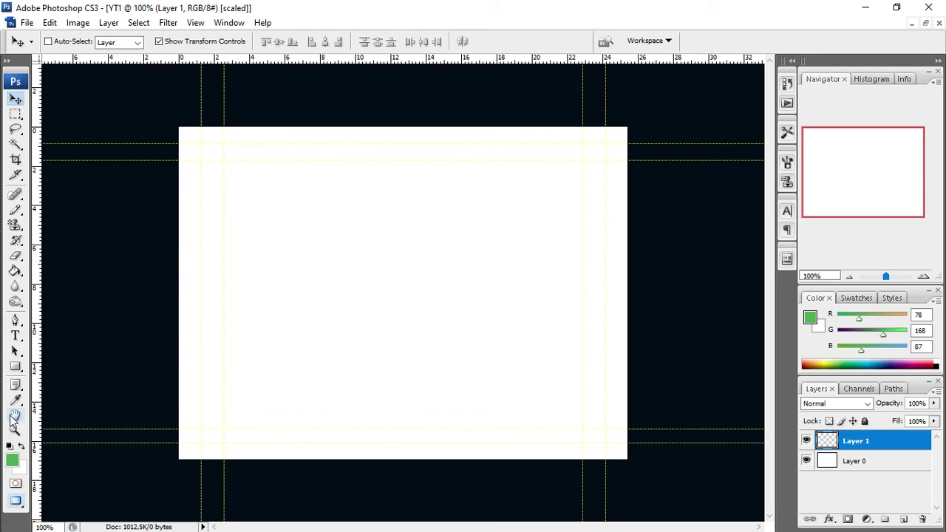
Try drawing a large green five-pointed star on Layer 1 with the Polygon tool, and undo it
left_click(16, 367)
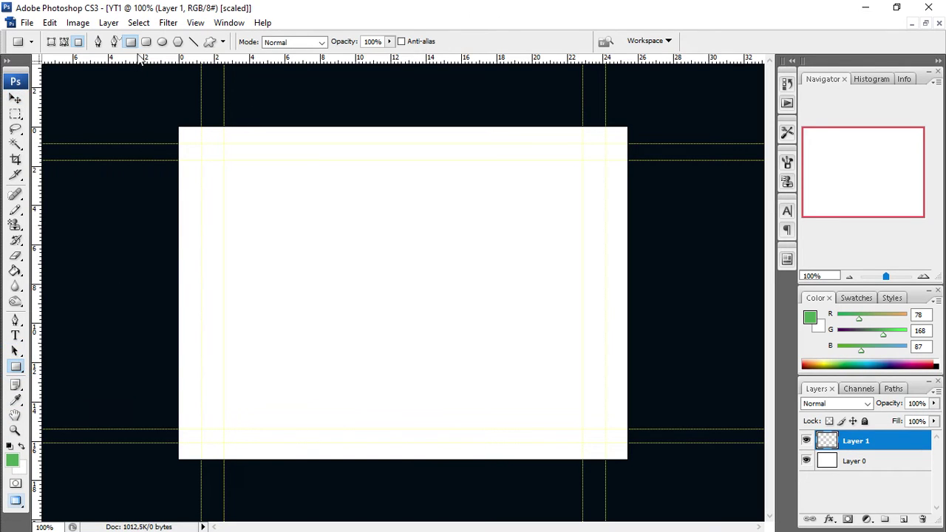
left_click(178, 42)
left_click_drag(325, 227, 418, 320)
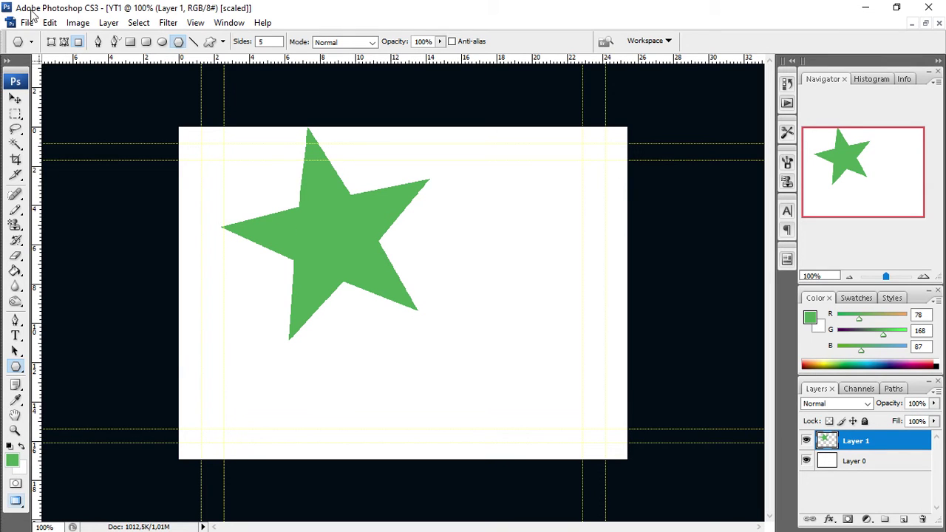
left_click(49, 23)
left_click(55, 41)
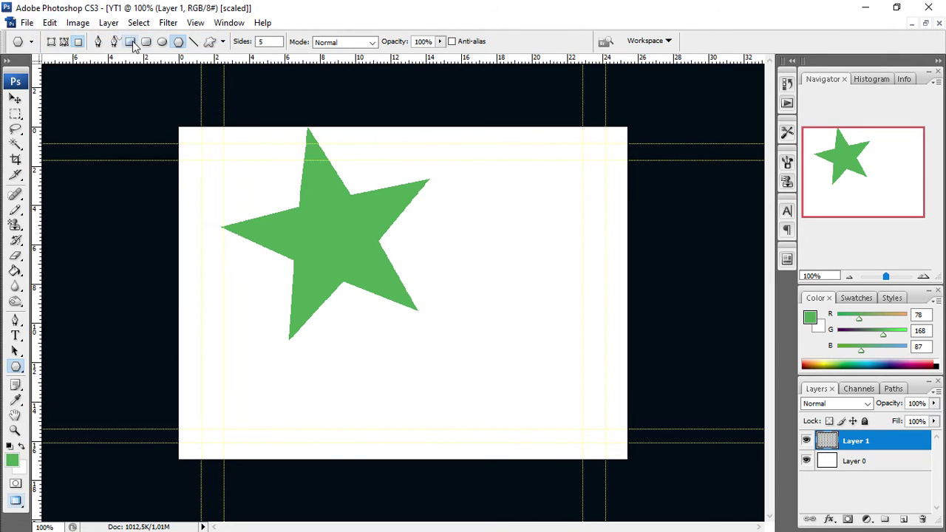
Review the Polygon tool's star options and draw another green five-pointed star near the canvas's upper edge
left_click(223, 42)
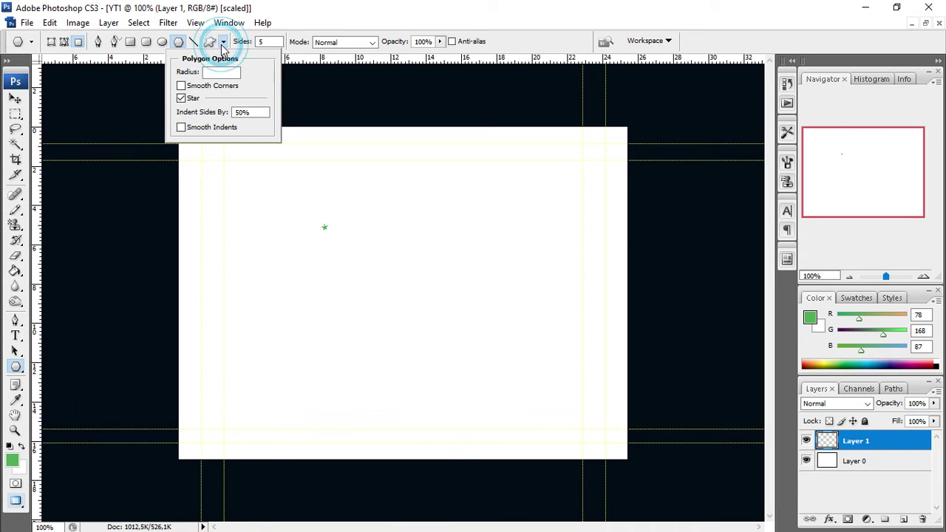
left_click(221, 42)
left_click(179, 41)
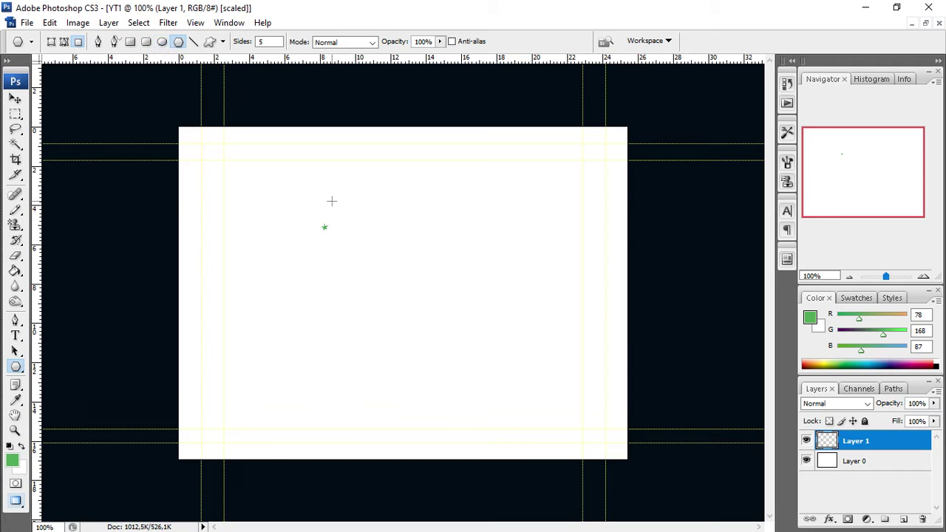
left_click_drag(332, 203, 402, 280)
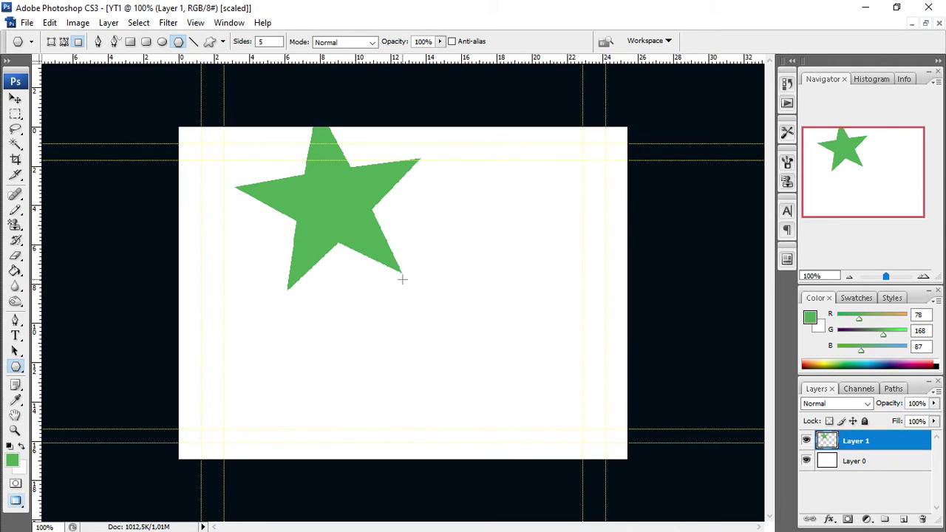
Step back through the polygon edits until both the large star and the tiny star are removed from Layer 1
left_click(50, 23)
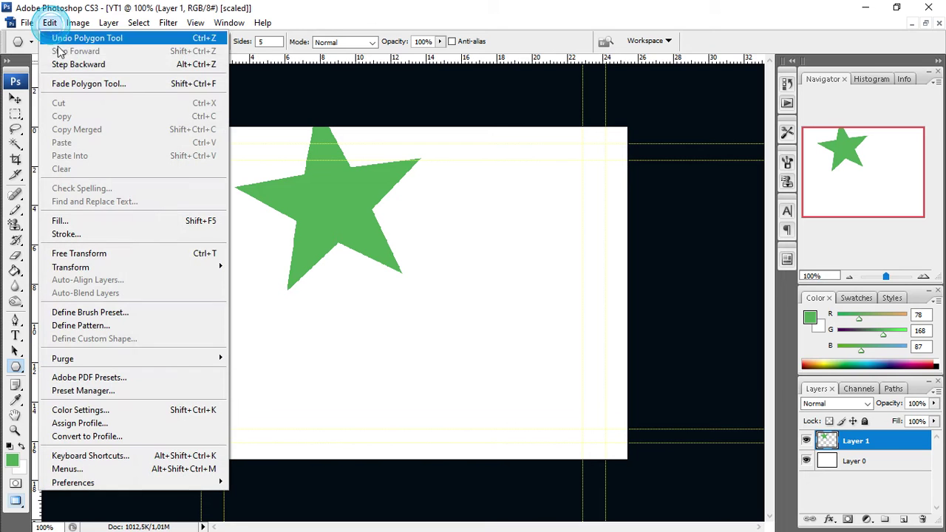
left_click(69, 65)
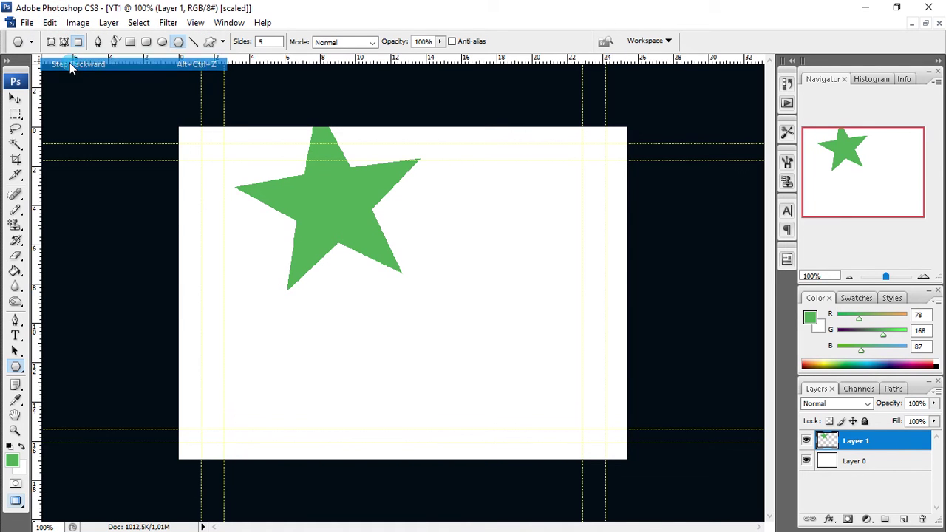
left_click(47, 25)
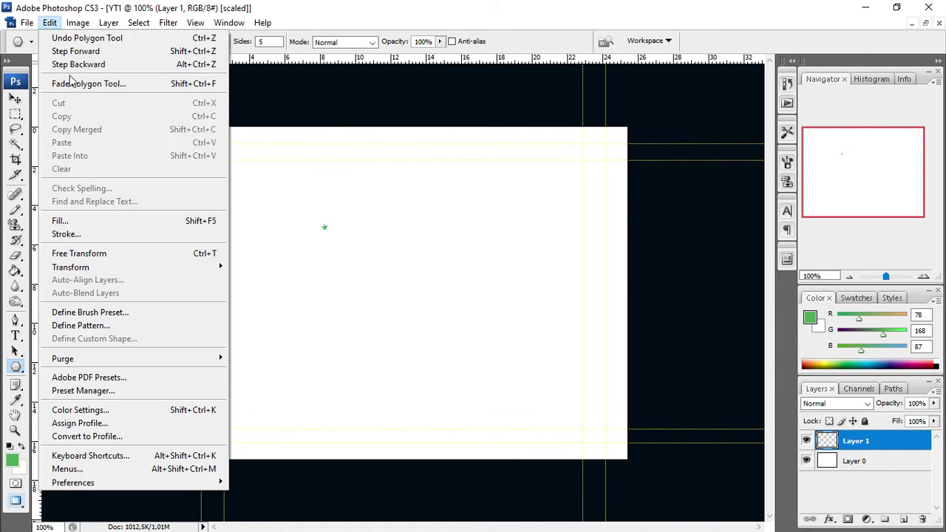
left_click(77, 67)
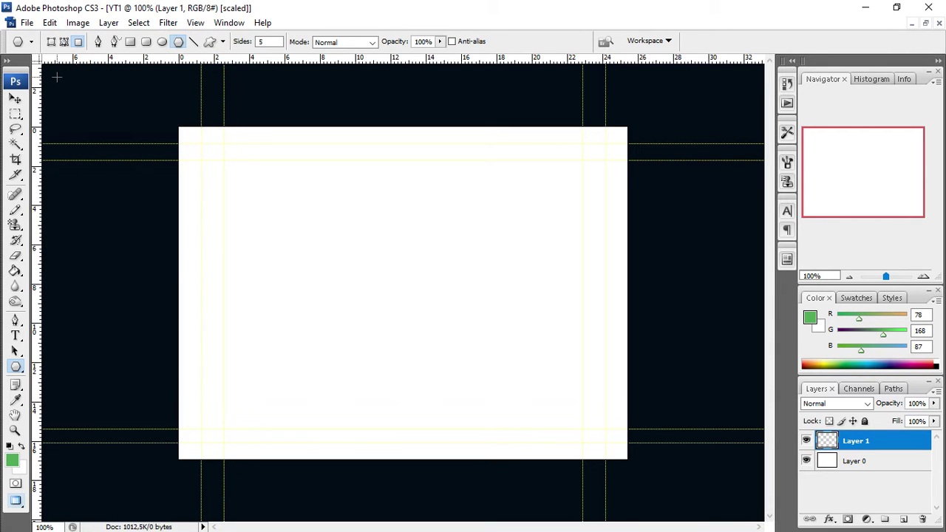
left_click(22, 42)
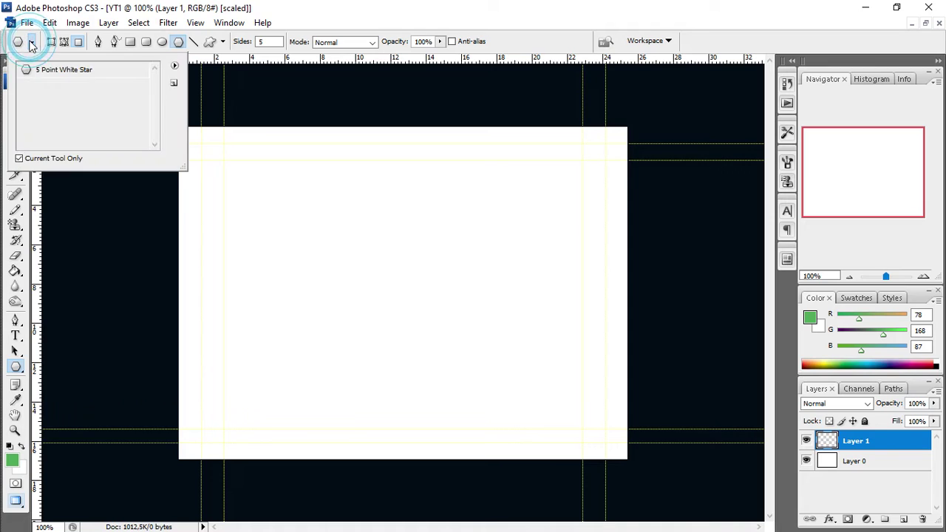
left_click(22, 43)
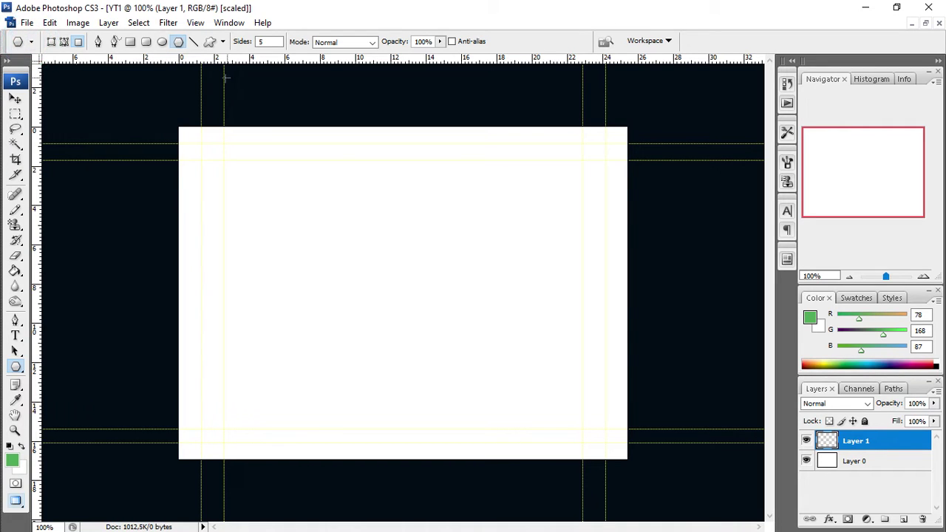
Draw a green square in the upper-left part of the canvas on Layer 1 with the Rectangle tool, and switch to the Move tool
left_click(130, 41)
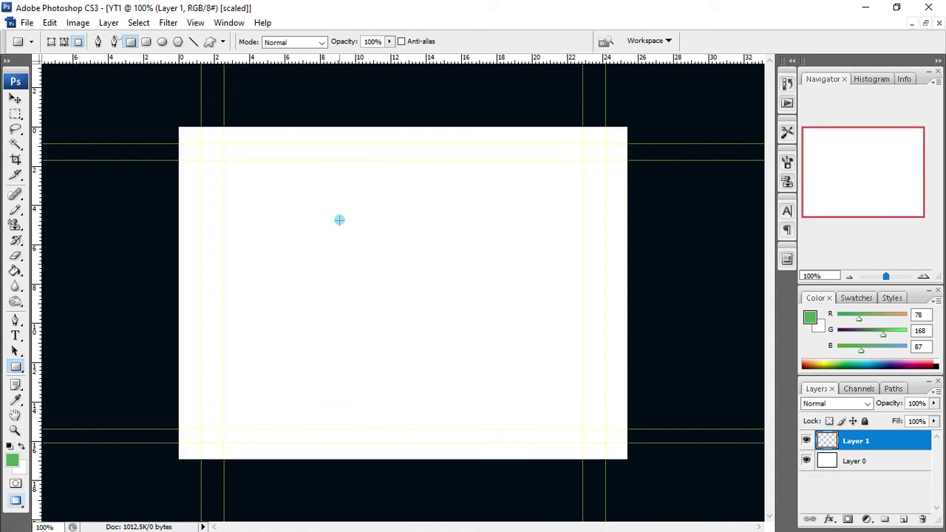
left_click_drag(339, 220, 398, 261)
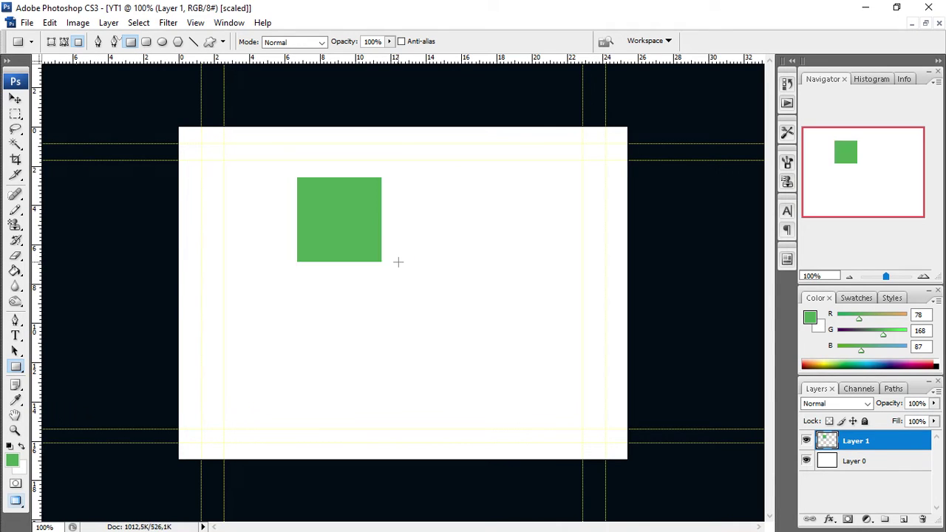
key("v")
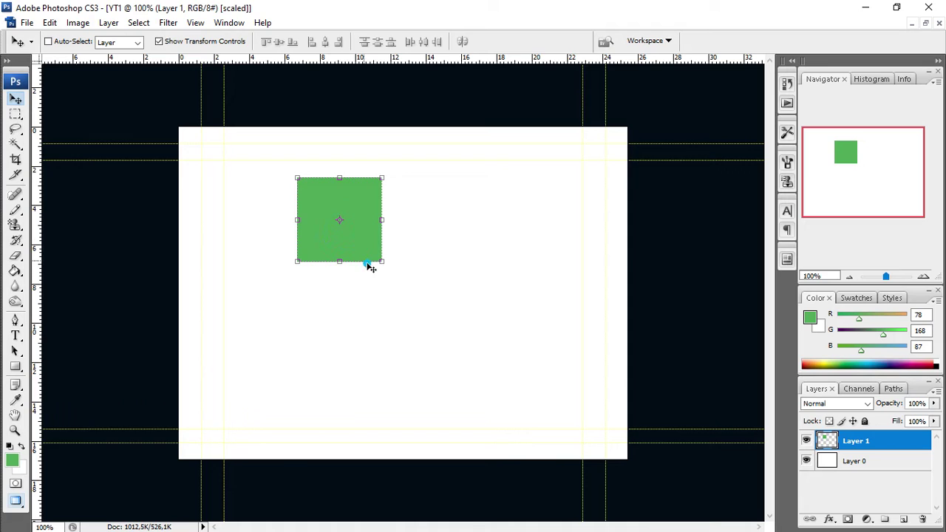
Move the green square on Layer 1 from the upper-left area to near the centre of the canvas
left_click(368, 263)
left_click(356, 226)
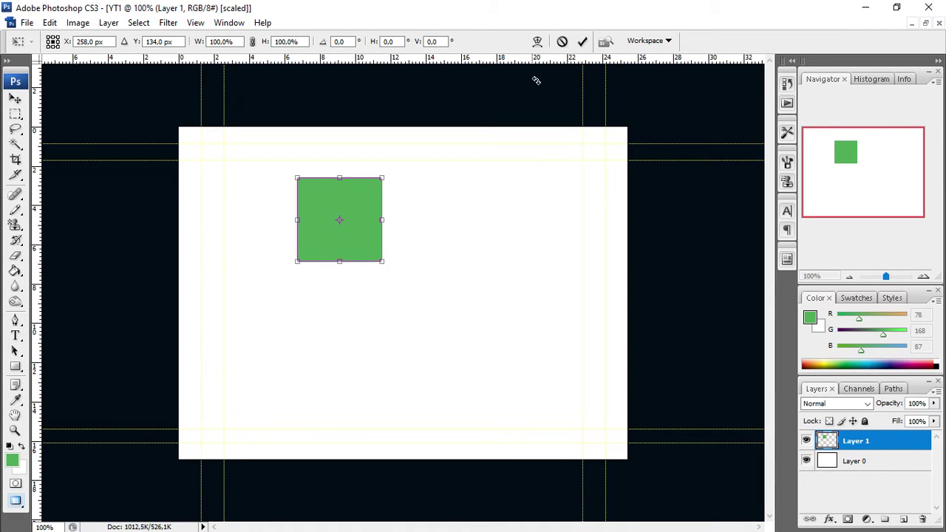
left_click(582, 41)
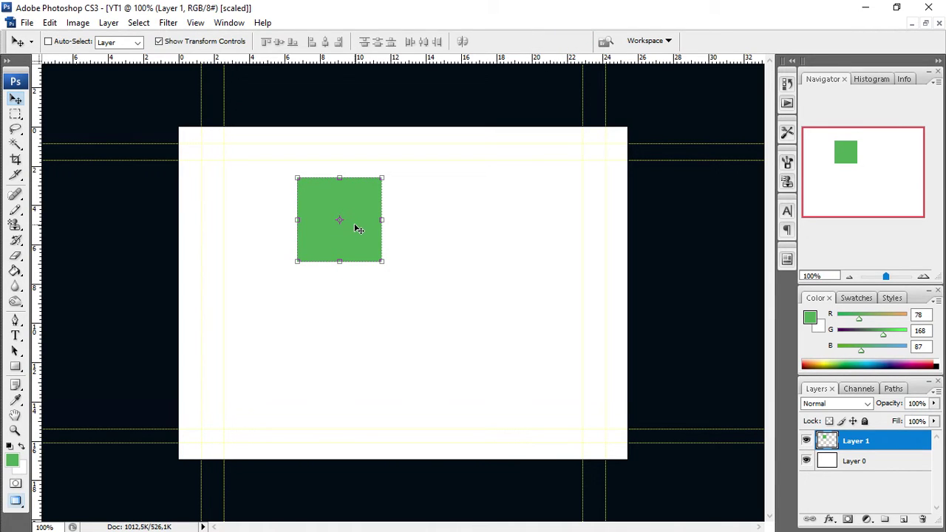
left_click_drag(356, 229, 407, 273)
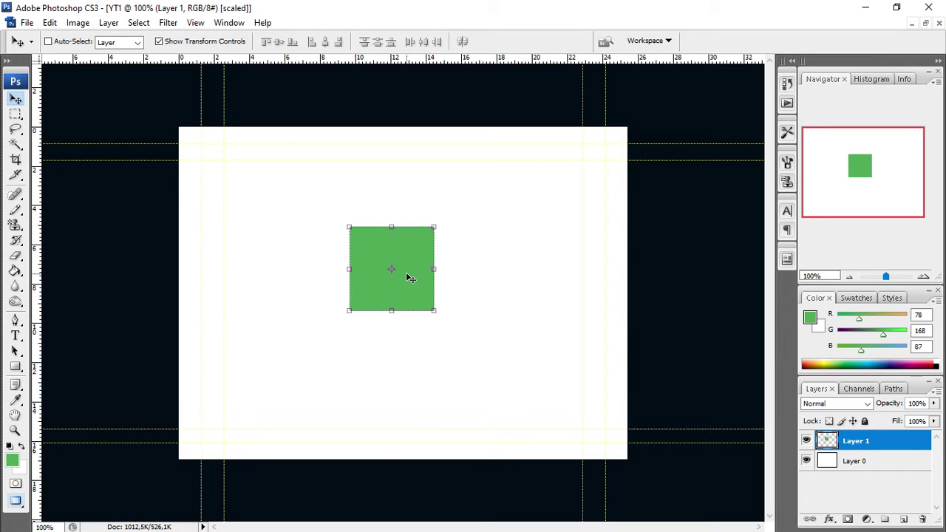
left_click(473, 267)
Add an Inner Shadow effect to Layer 1 with Choke 33% and Size 70 px
double_click(828, 442)
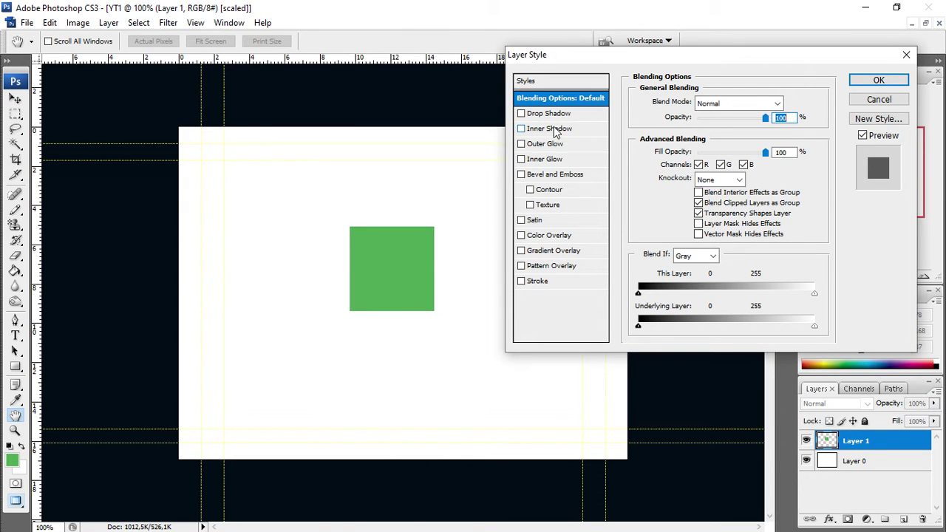
left_click(521, 130)
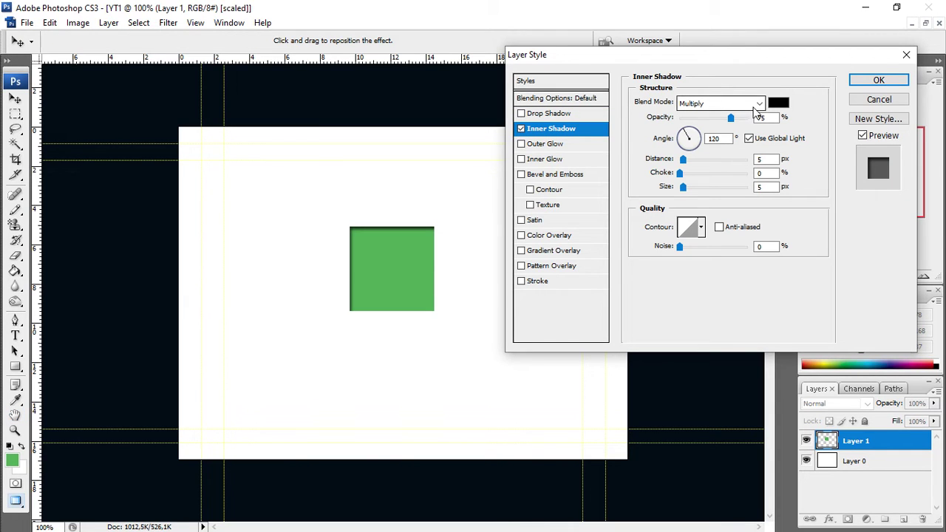
left_click(705, 173)
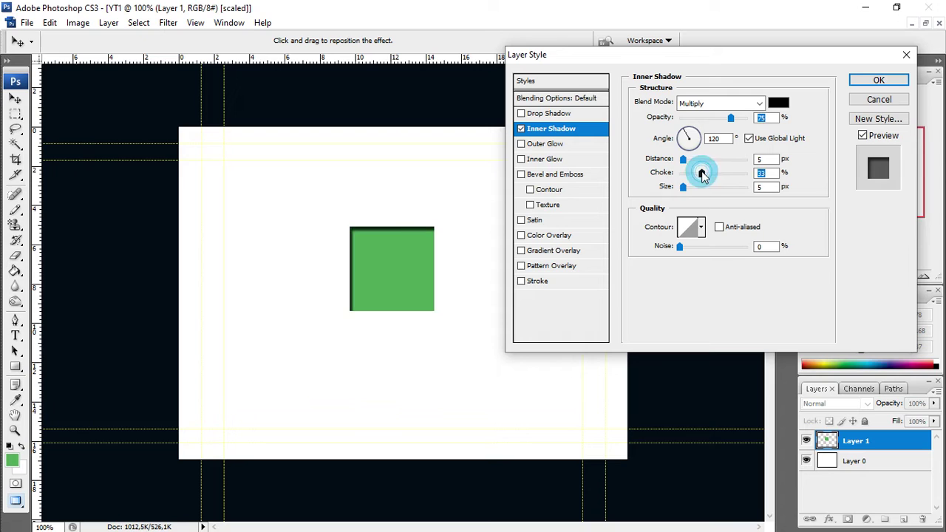
left_click(703, 187)
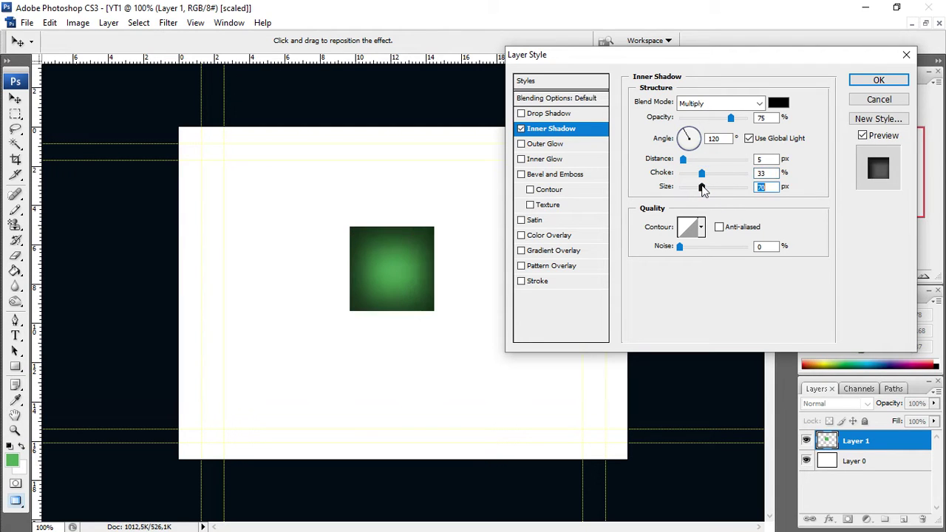
left_click(877, 83)
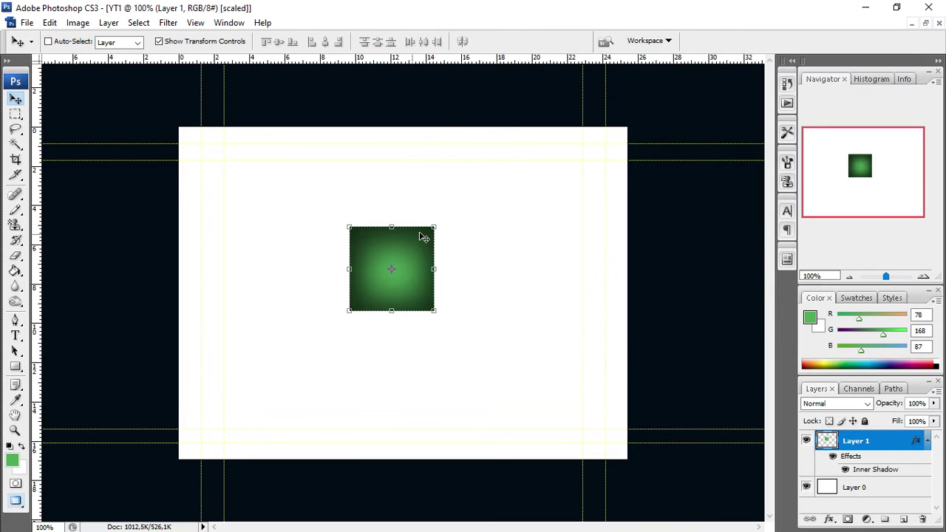
Scale the shadowed green square up to about 150% width and 153% height and apply the transformation
left_click_drag(434, 224, 443, 211)
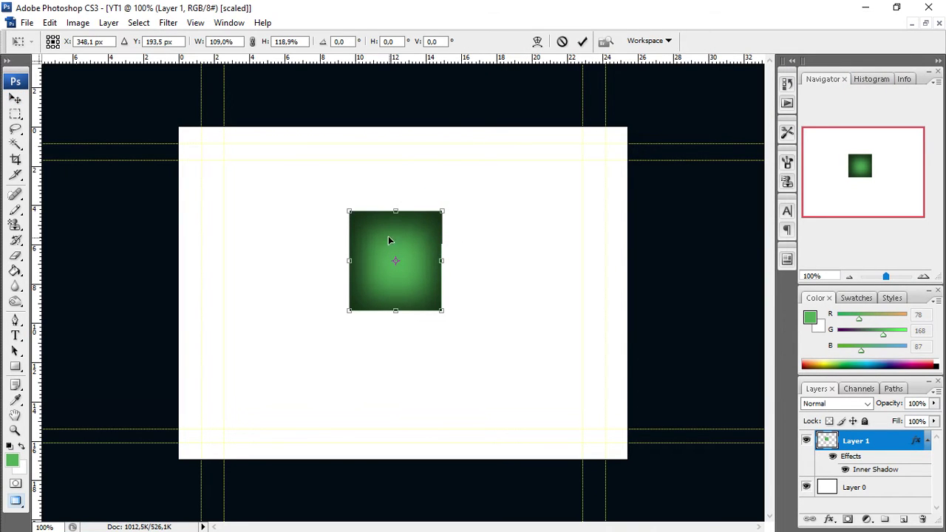
left_click_drag(349, 310, 345, 313)
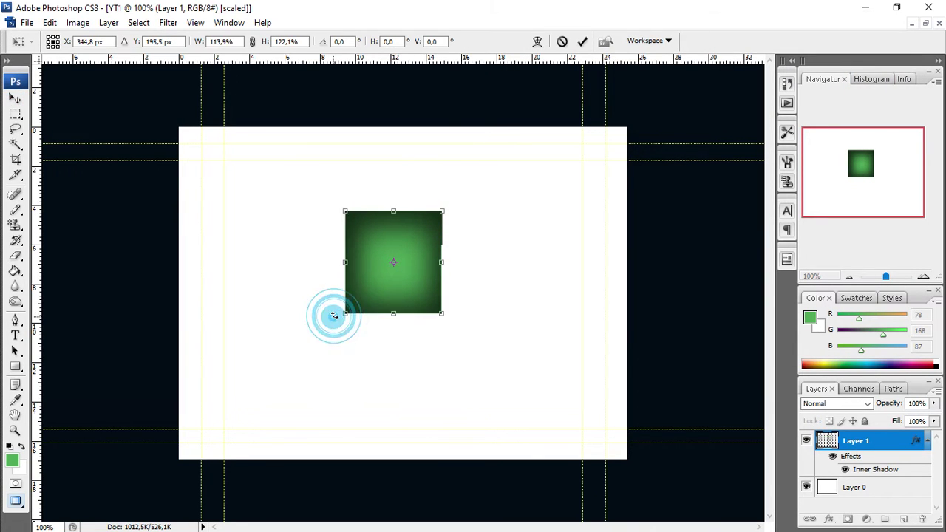
left_click_drag(440, 314, 472, 339)
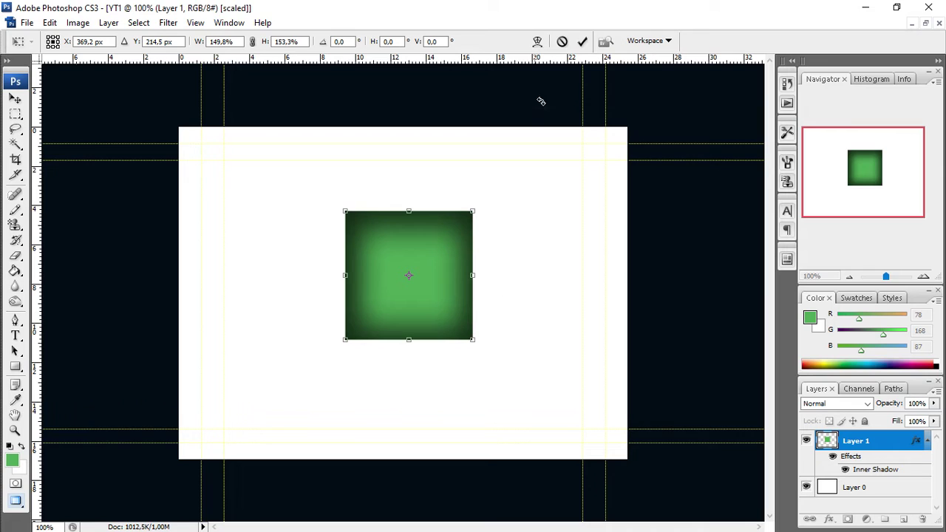
left_click(582, 41)
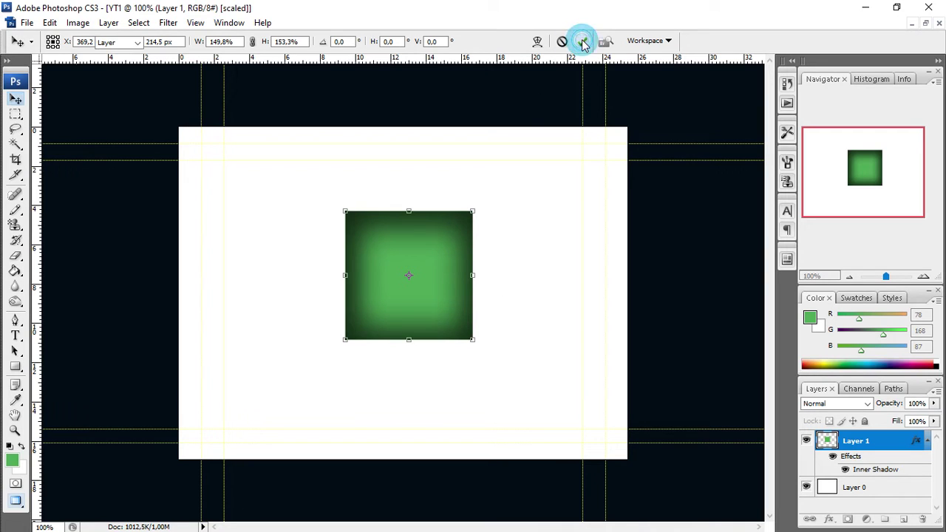
left_click(513, 258)
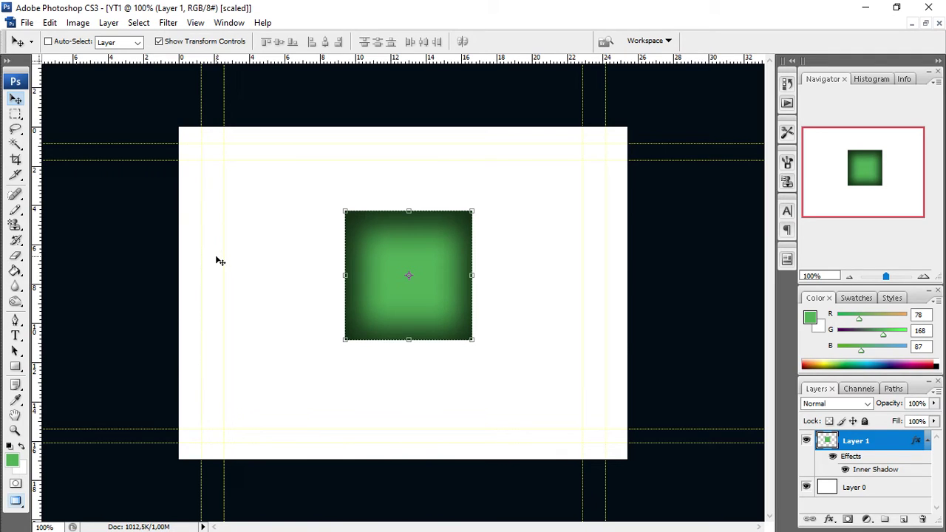
Create a new layer and add the letter R over the green square in 72 pt Script MT Bold
left_click(904, 518)
key("t")
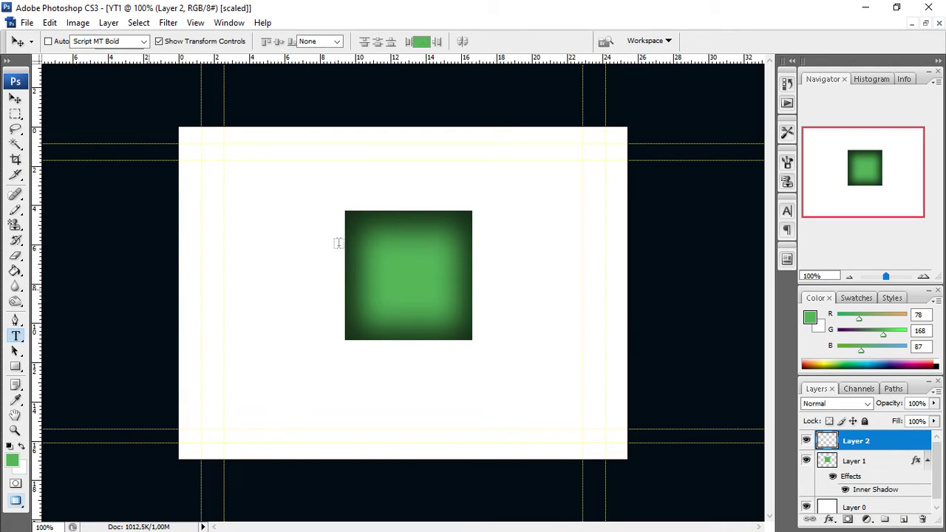
left_click(373, 272)
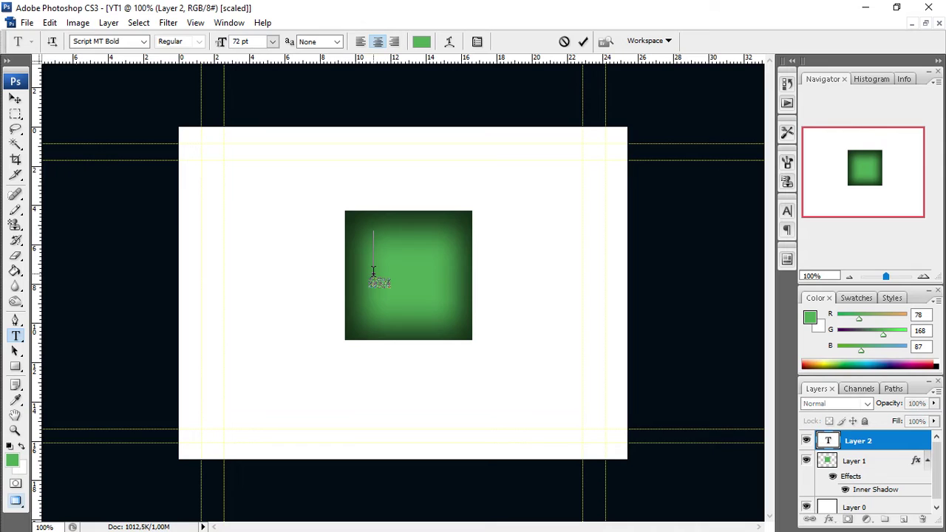
type("P")
Change the letter R's text color to olive yellow, a8a54e
key("ctrl+a")
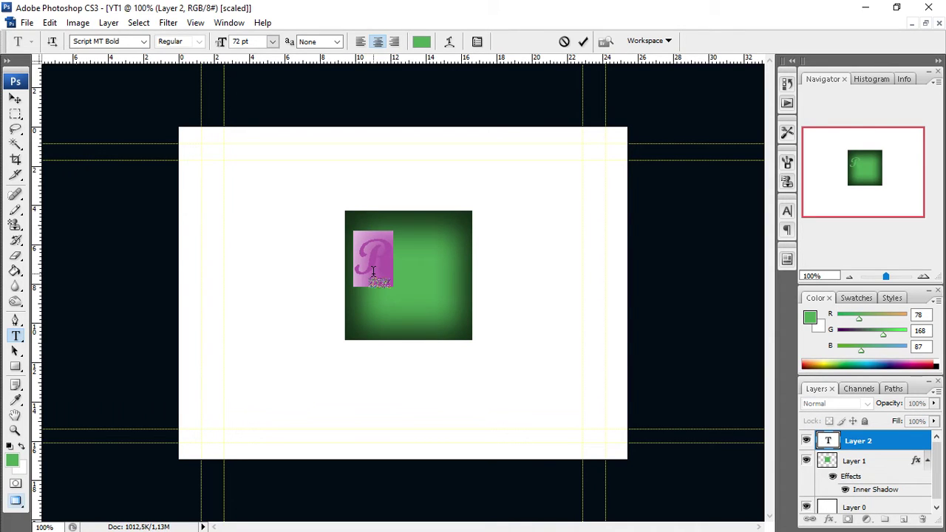
left_click(421, 41)
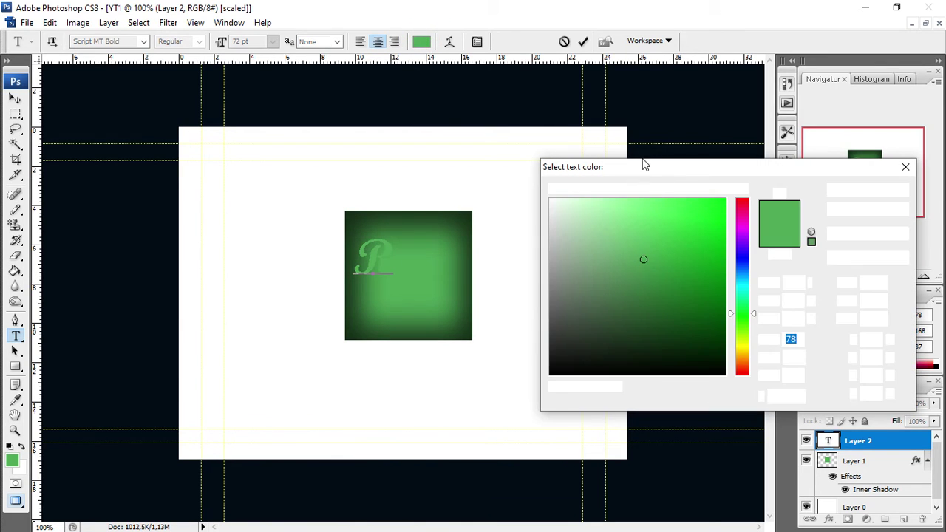
left_click(742, 260)
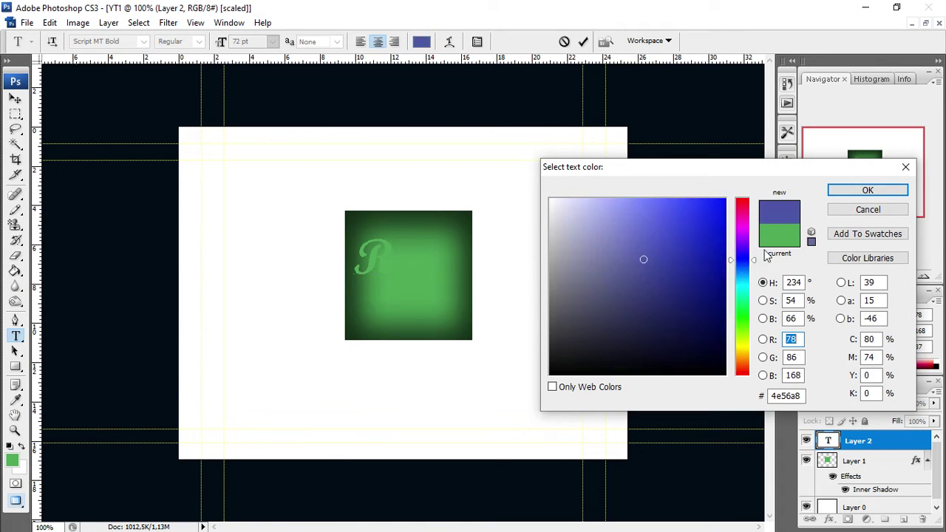
left_click(743, 348)
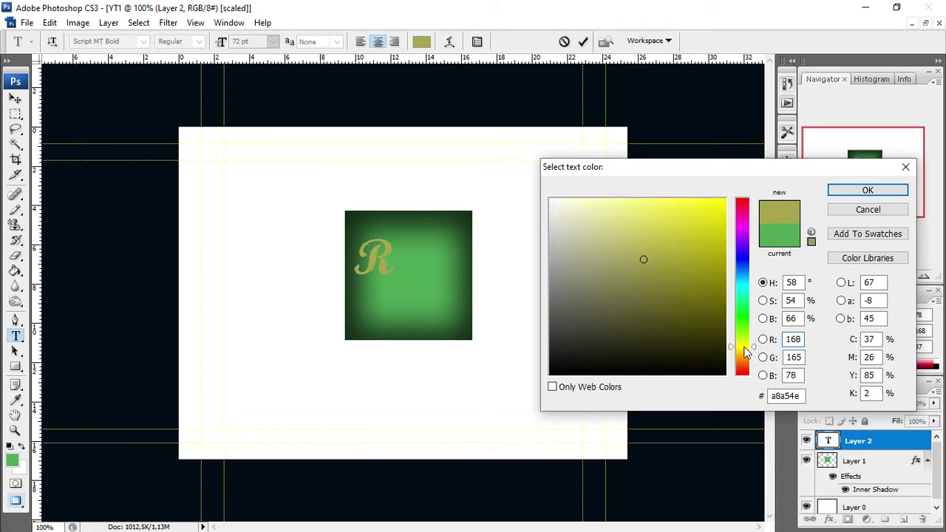
left_click(864, 193)
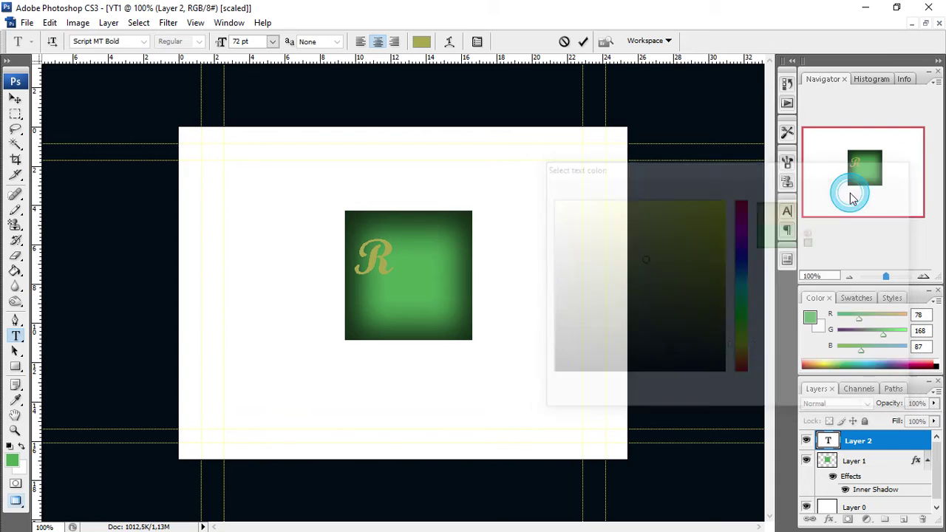
Enlarge the letter R to about 93.82 pt, position it in the upper middle of the green square, and commit the text
left_click(494, 314)
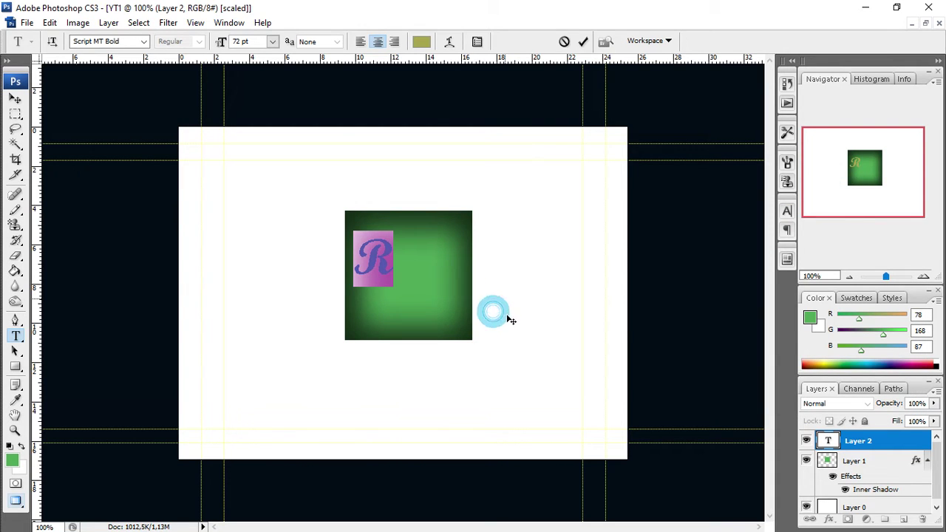
left_click(455, 301)
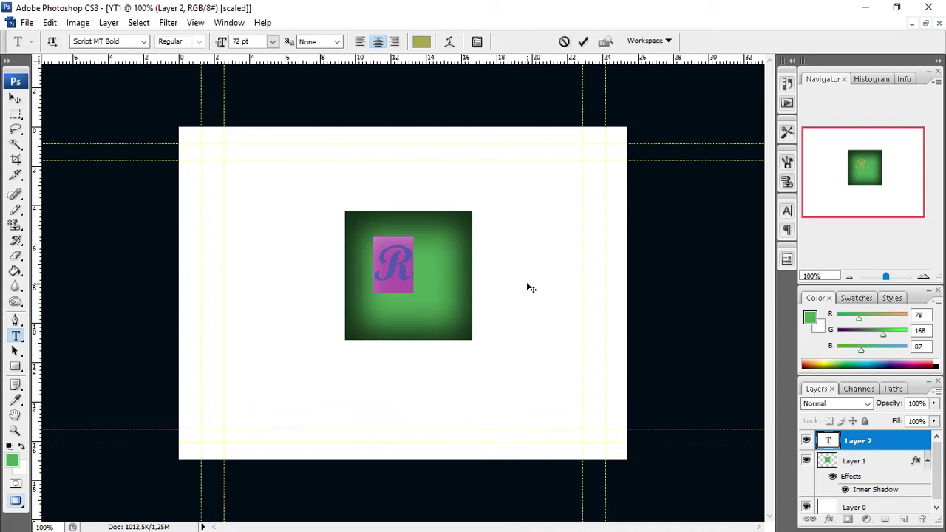
left_click_drag(517, 279, 526, 287)
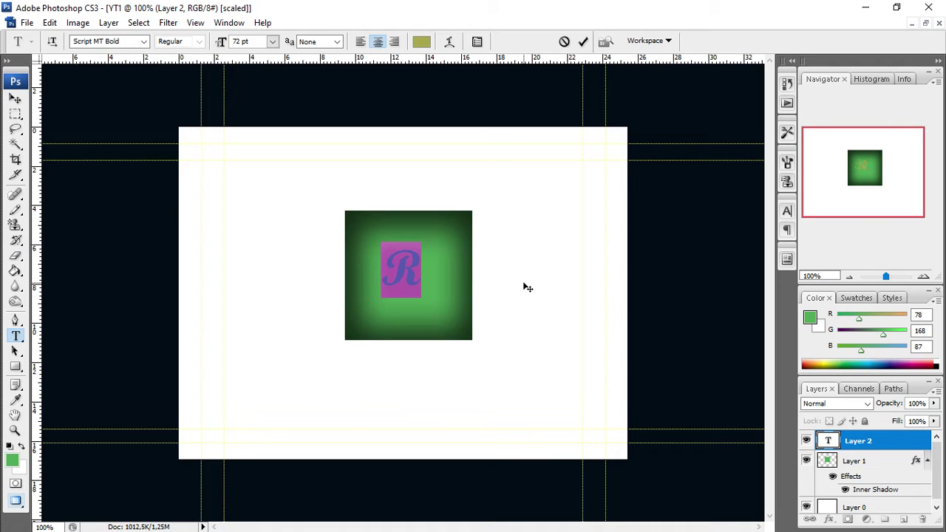
key("ctrl+t")
left_click_drag(422, 242, 454, 225)
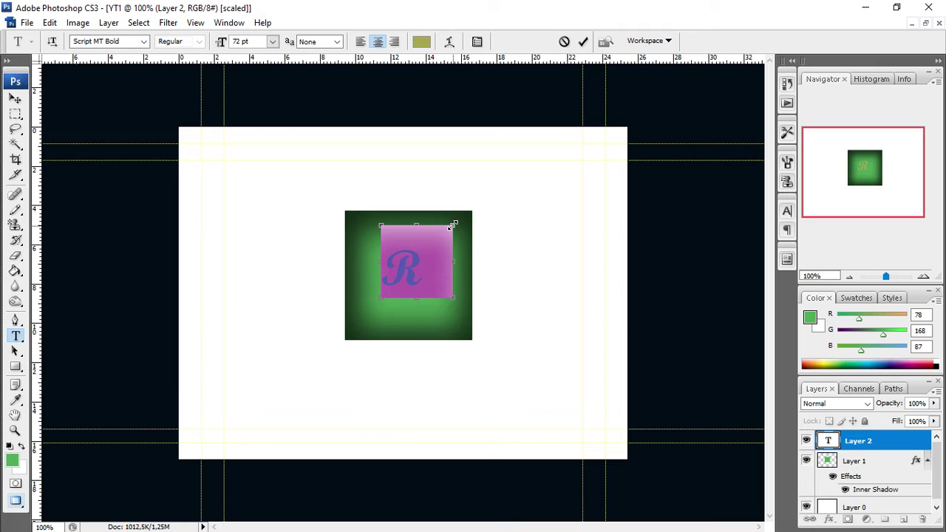
key("Return")
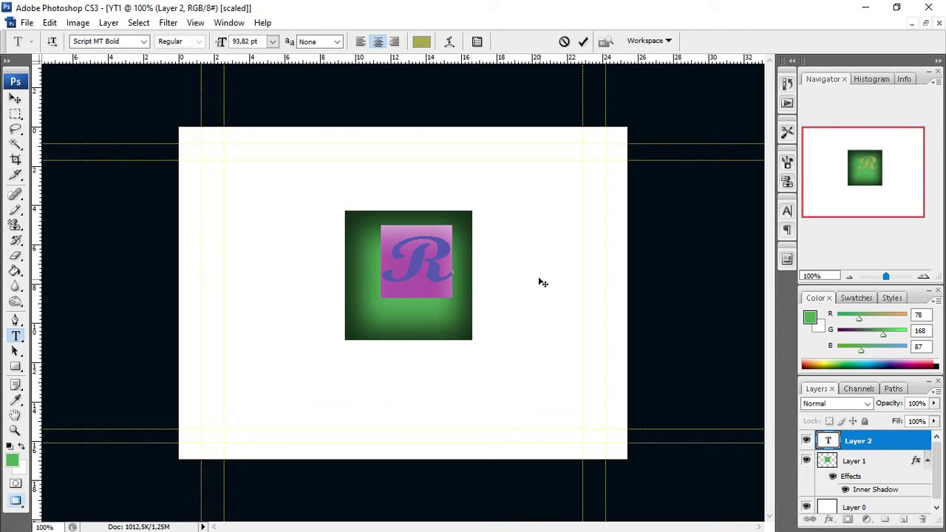
left_click_drag(503, 276, 487, 284)
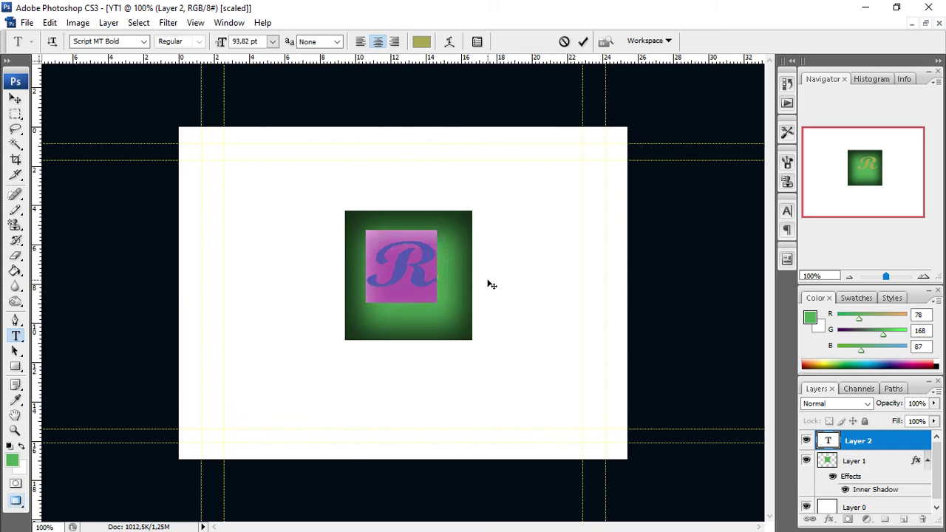
left_click(411, 264)
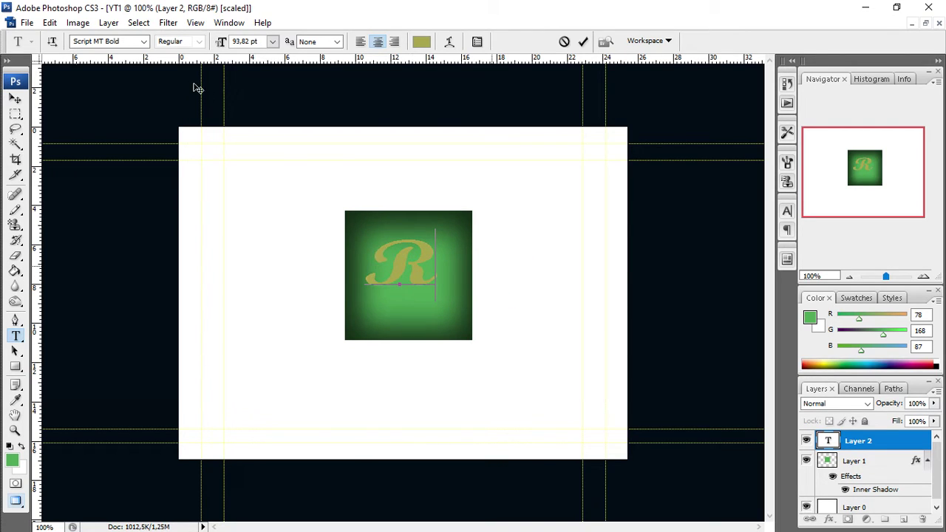
left_click(850, 446)
left_click(623, 333)
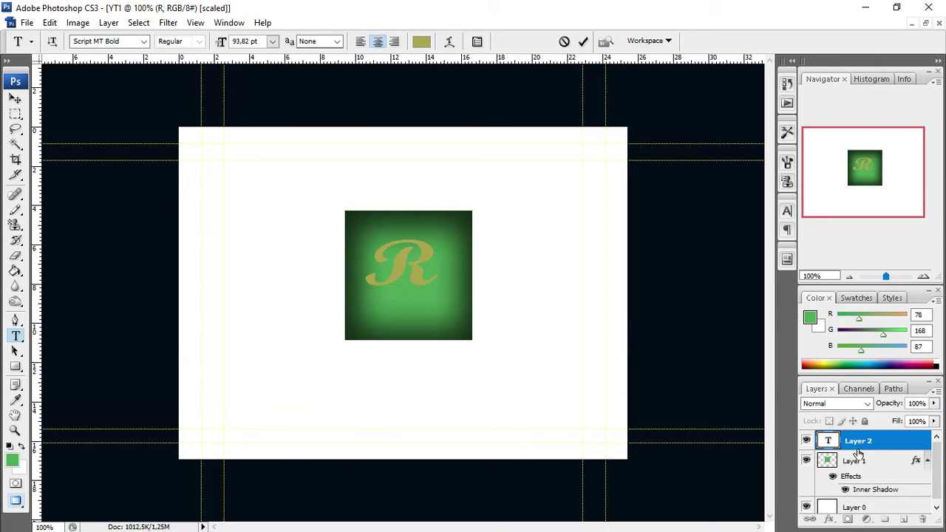
Create a new layer above the R layer and add the letter C near the green square's lower-right corner
left_click(903, 519)
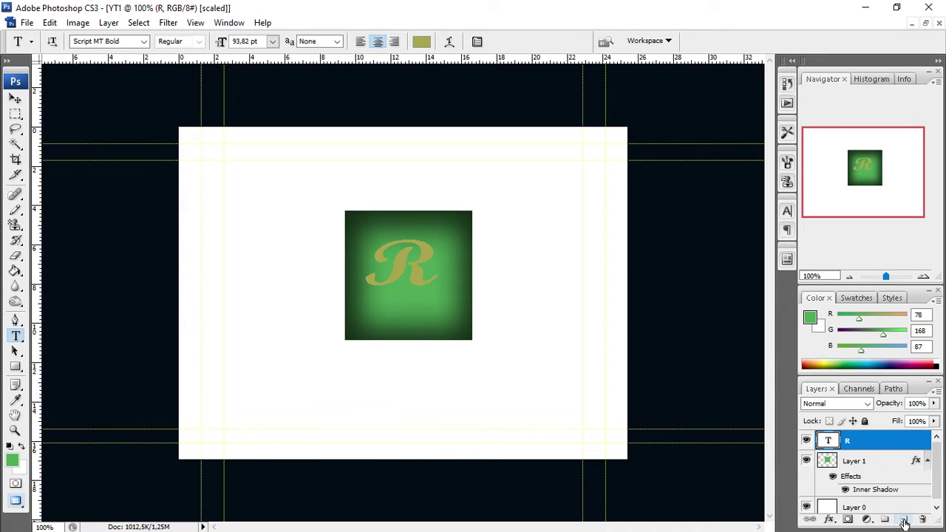
left_click(929, 463)
left_click(904, 520)
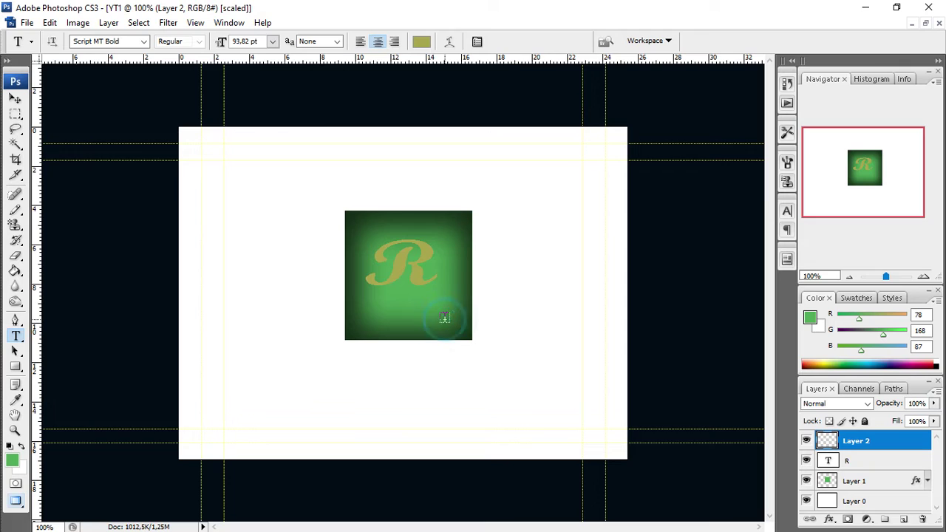
left_click(445, 318)
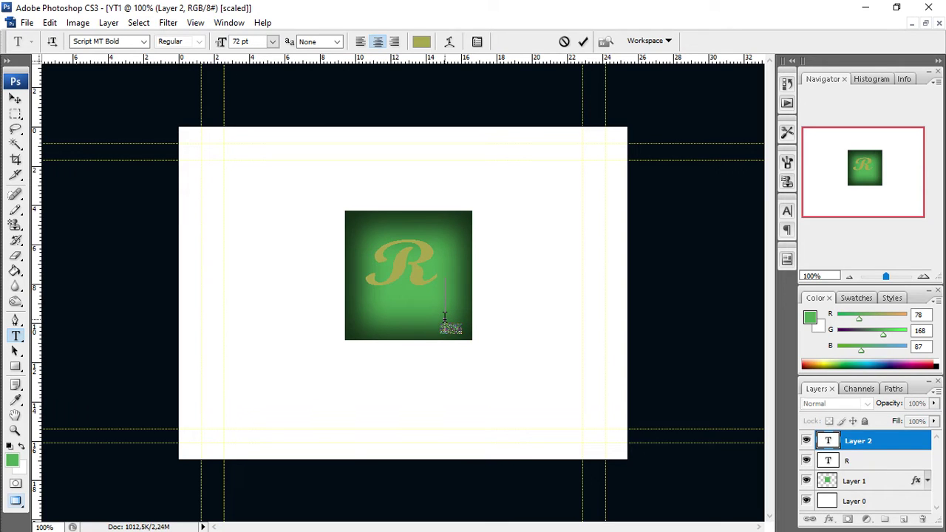
type("c")
Recolor the letter C to blue 4e61a8 and move it so it overlaps the lower right of the R
double_click(444, 317)
left_click(422, 43)
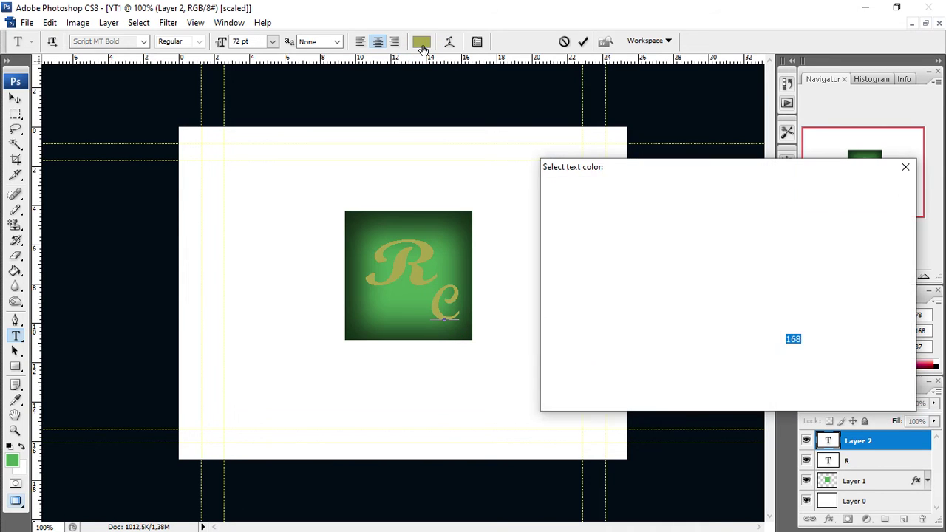
left_click(741, 263)
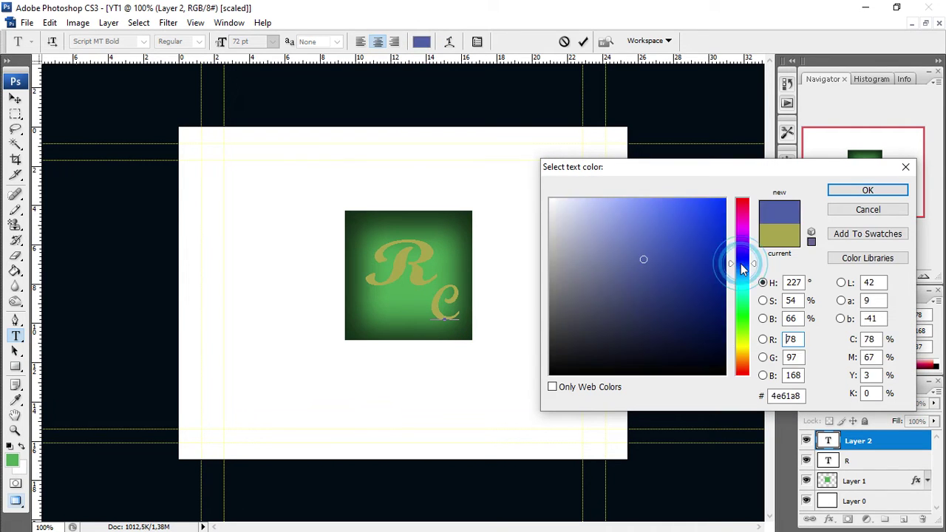
left_click(865, 190)
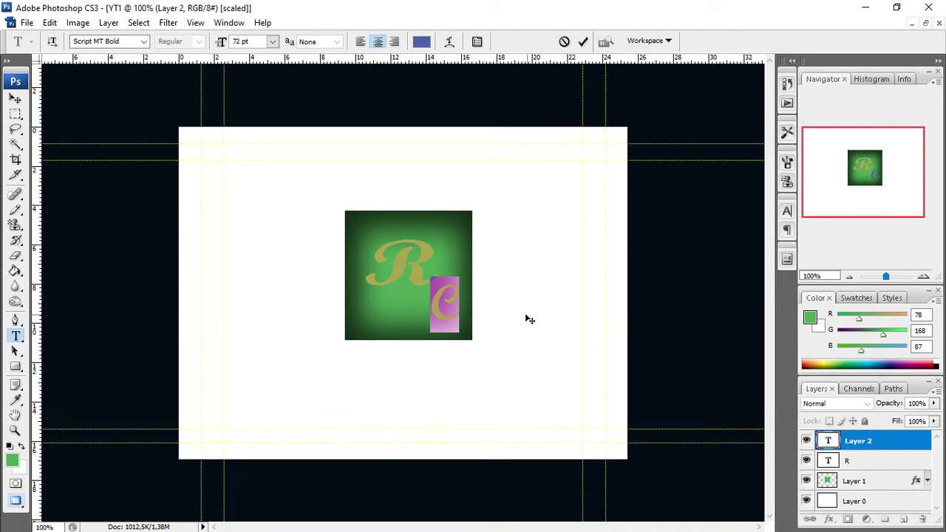
left_click_drag(530, 320, 501, 298)
left_click(429, 292)
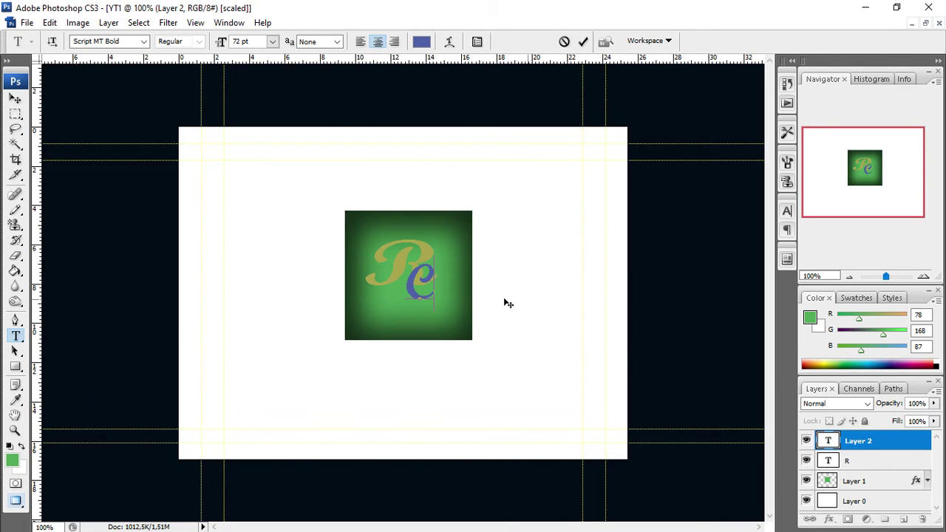
Change the letter C's font to Showcard Gothic
double_click(425, 280)
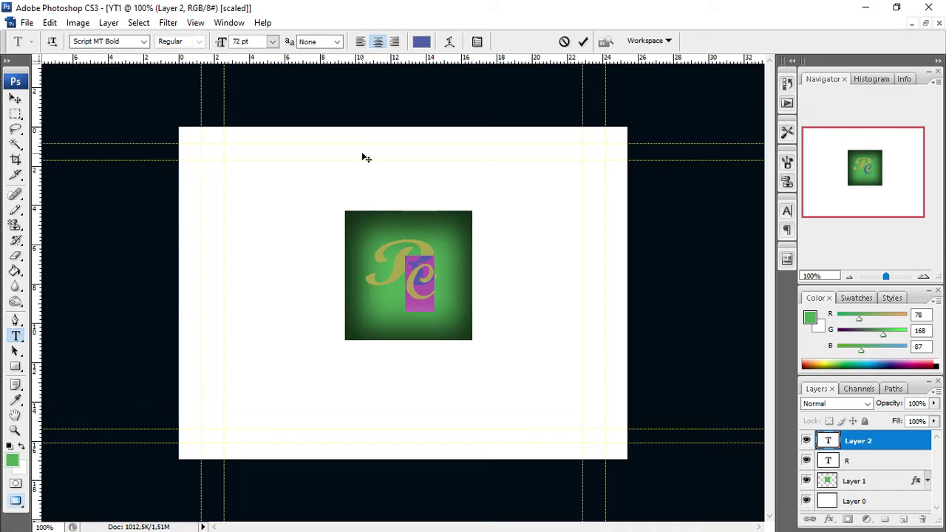
left_click(145, 42)
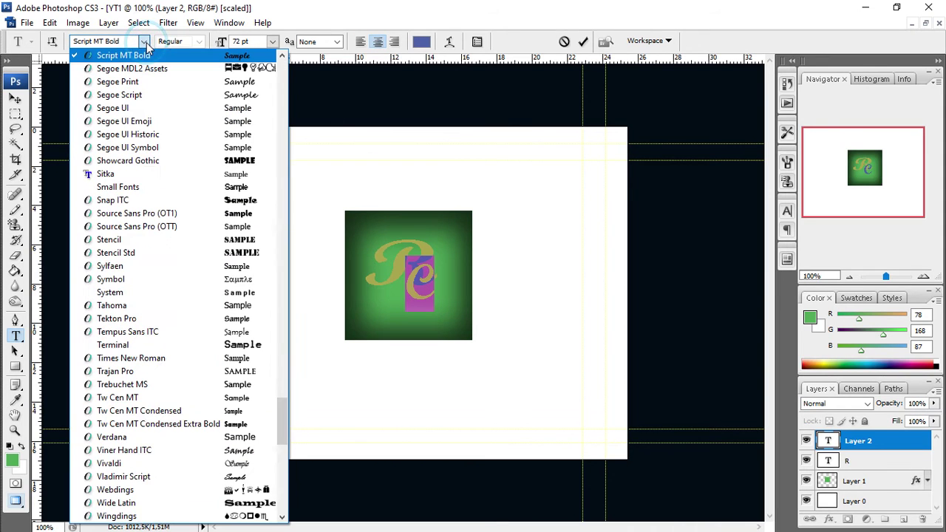
left_click(167, 161)
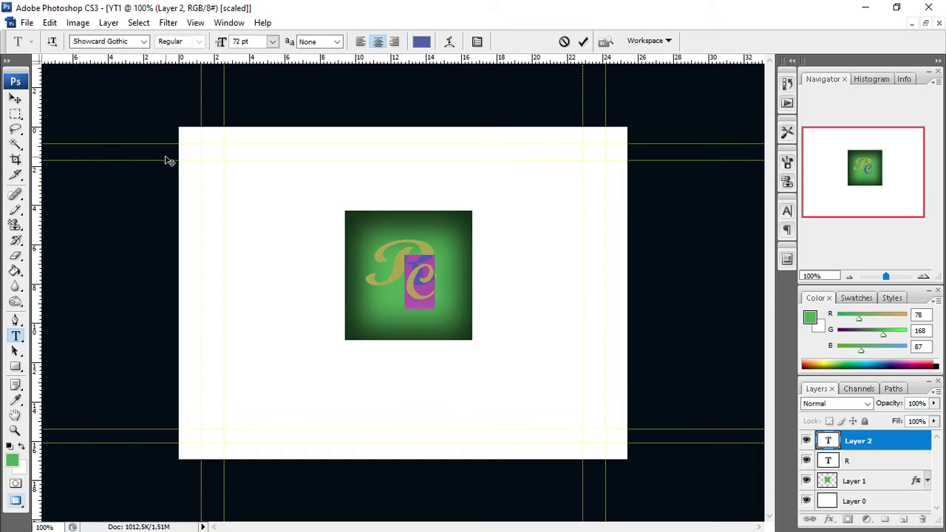
left_click(544, 285)
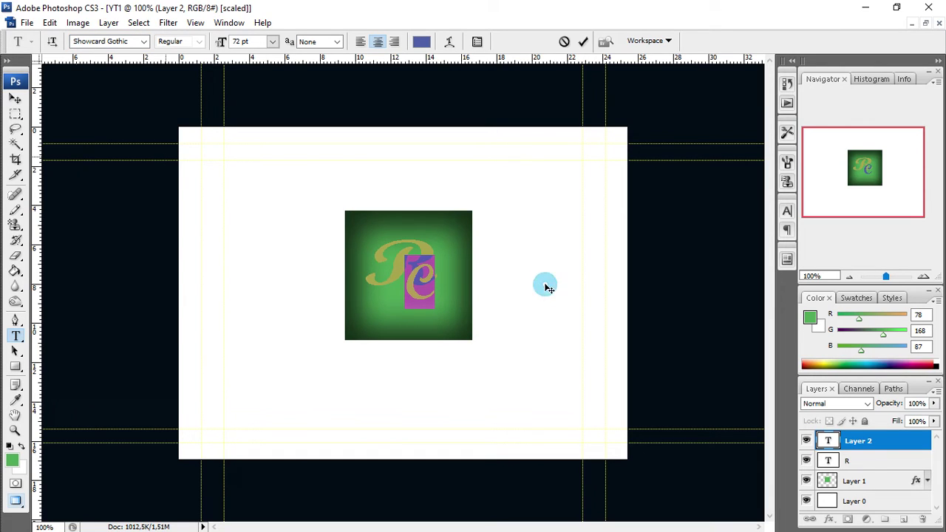
left_click(433, 281)
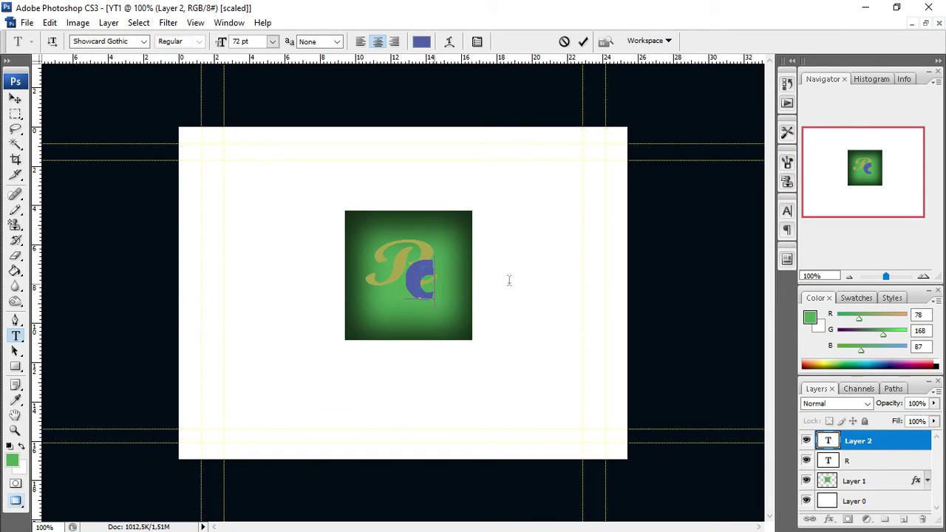
Try to undo the font change on the letter C, and commit the text edit
left_click(53, 24)
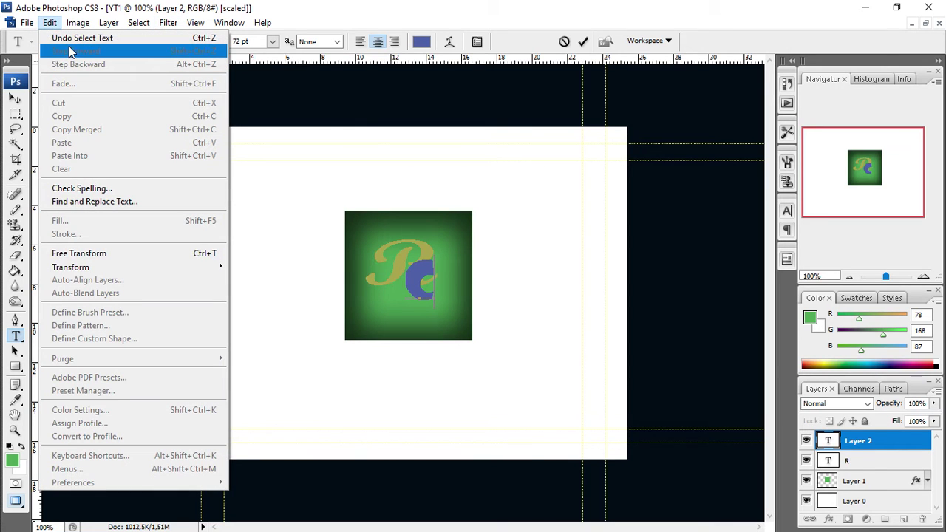
left_click(72, 40)
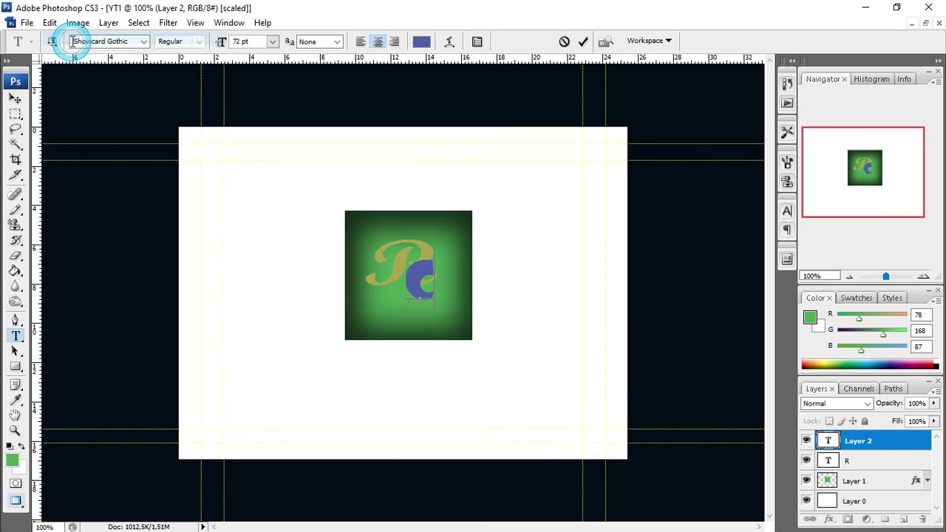
key("ctrl+z")
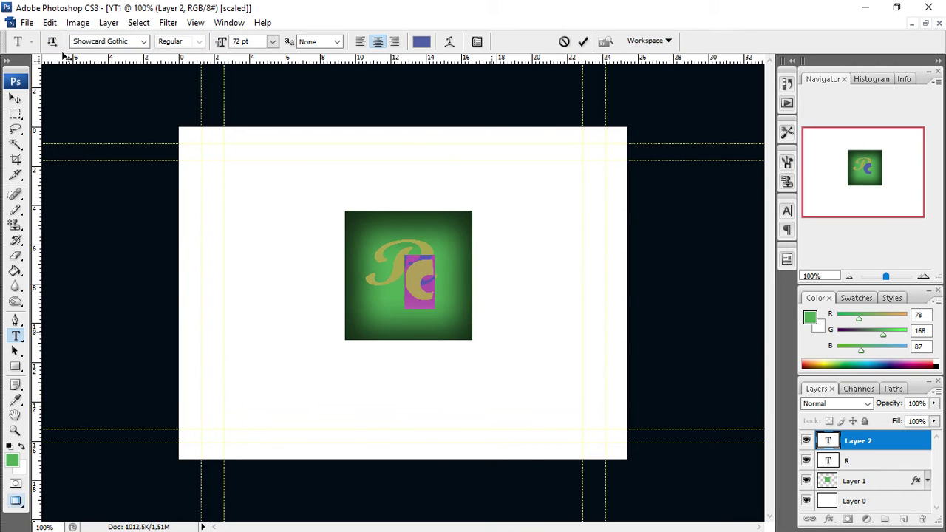
left_click(51, 23)
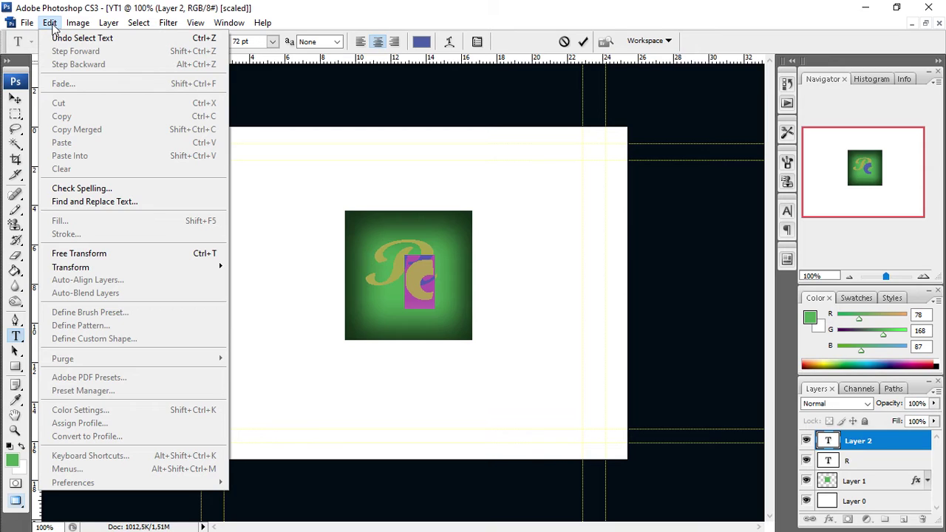
left_click(58, 42)
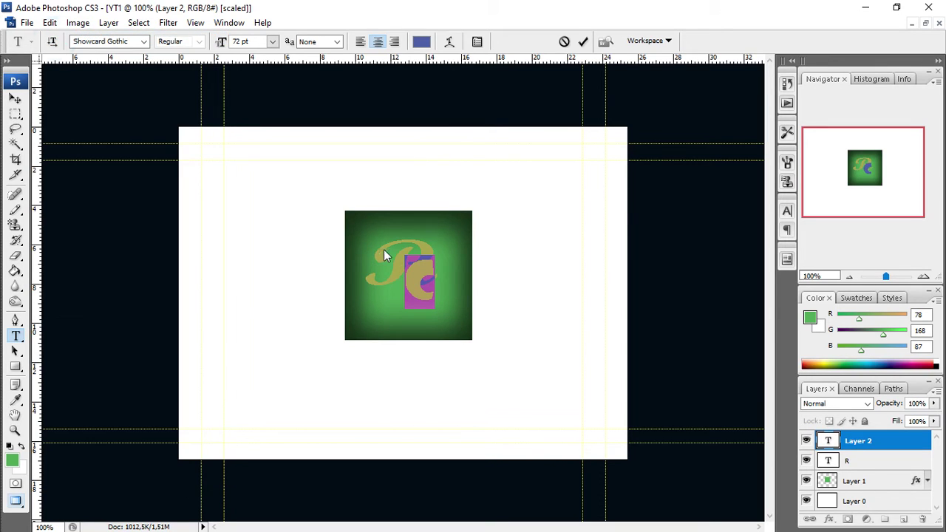
left_click(417, 271)
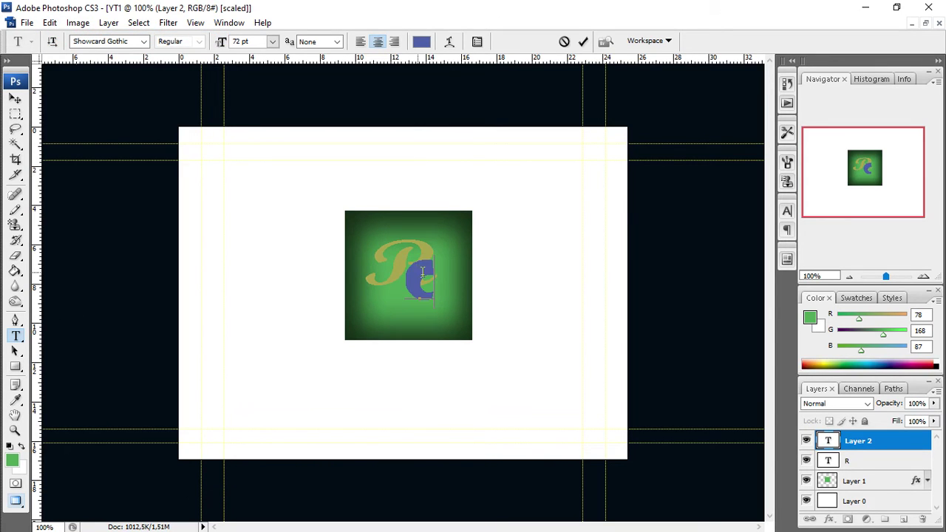
key("ctrl")
left_click(583, 41)
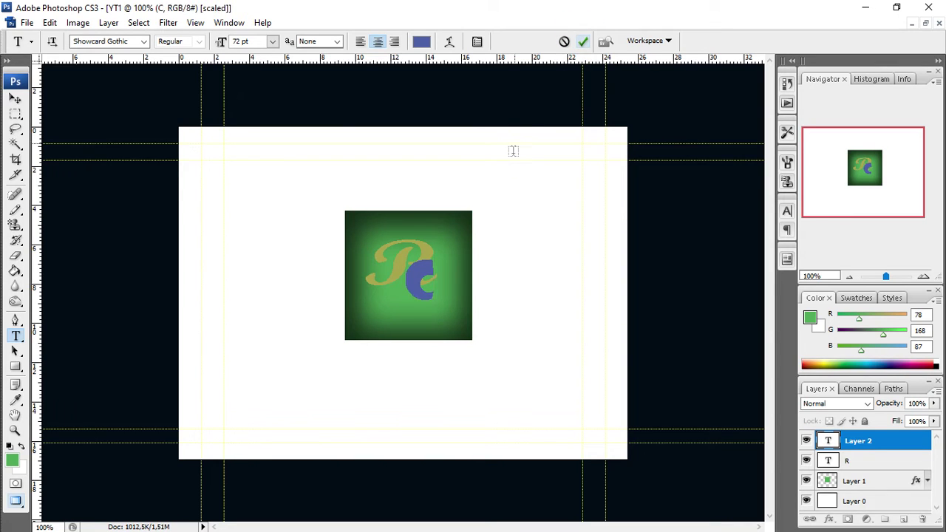
Step backward through the edit history until the letter C is removed and Layer 2 is empty
left_click(49, 23)
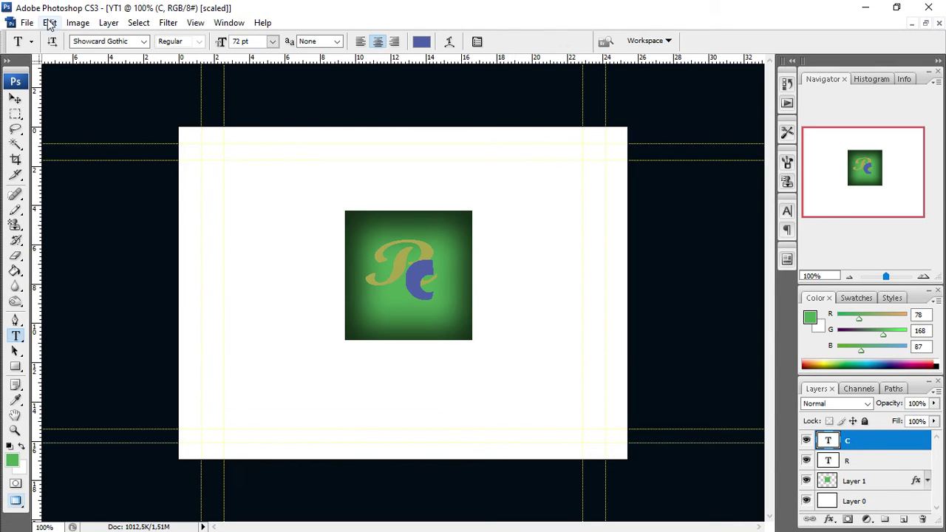
left_click(27, 22)
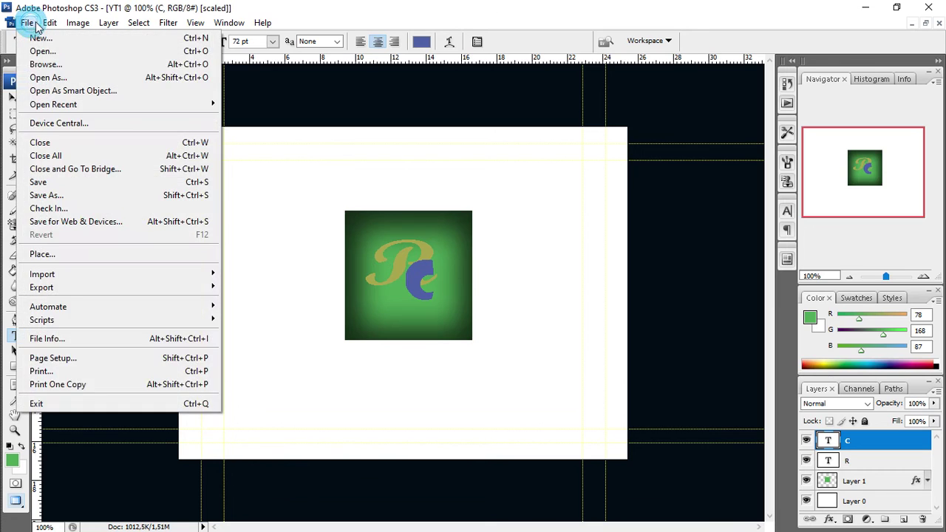
mouse_move(46, 25)
left_click(77, 64)
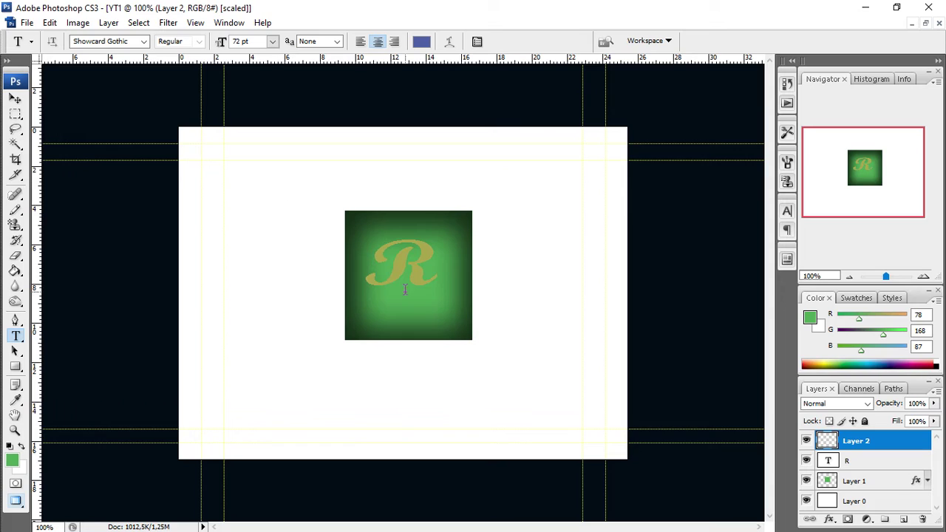
Add an olive letter C in Script MT Bold at 72 pt on Layer 2, overlapping the lower right of the R, and commit it
left_click(428, 287)
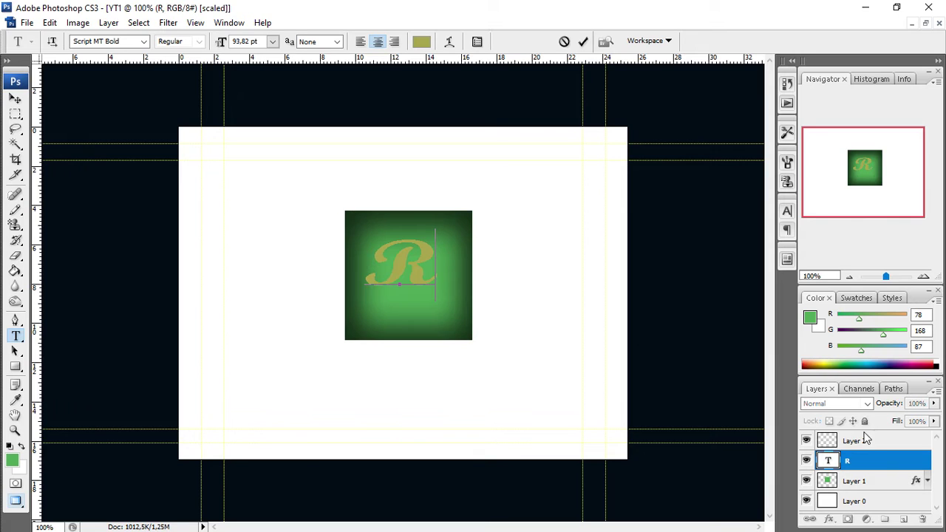
left_click(452, 323)
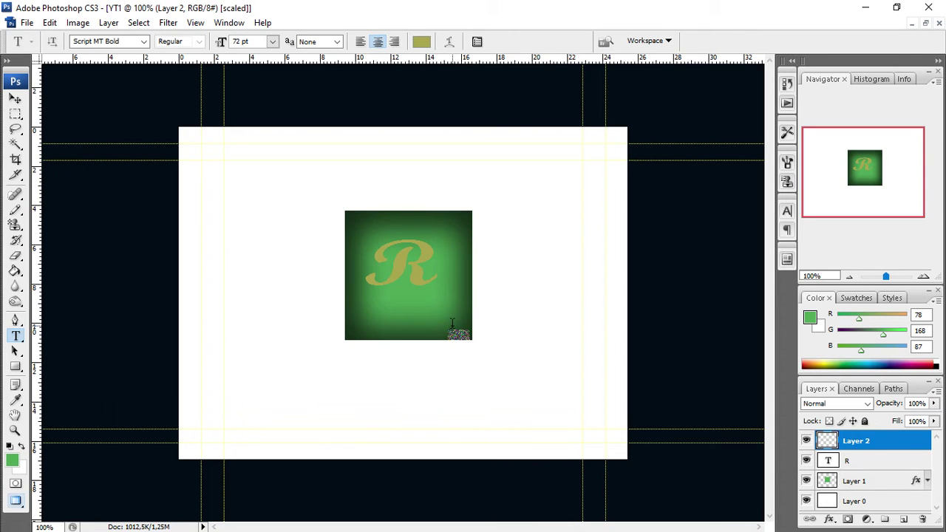
type("e")
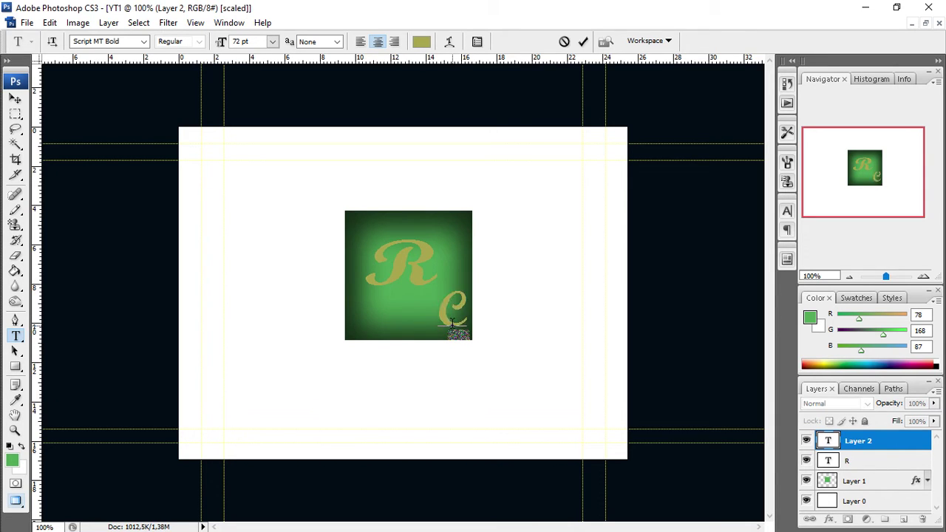
left_click_drag(469, 363, 444, 342)
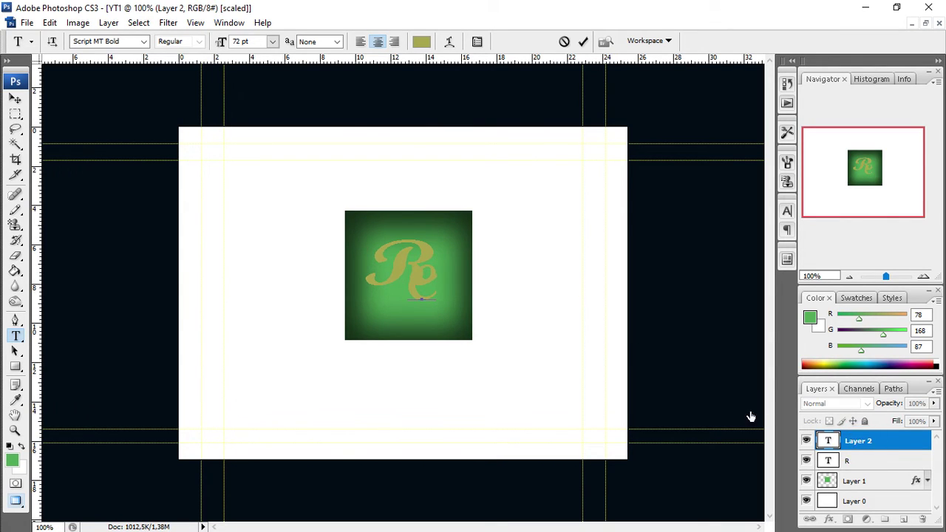
key("ctrl+Return")
Move the R and then the C slightly down so the overlapping letters sit near the green square's center
key("v")
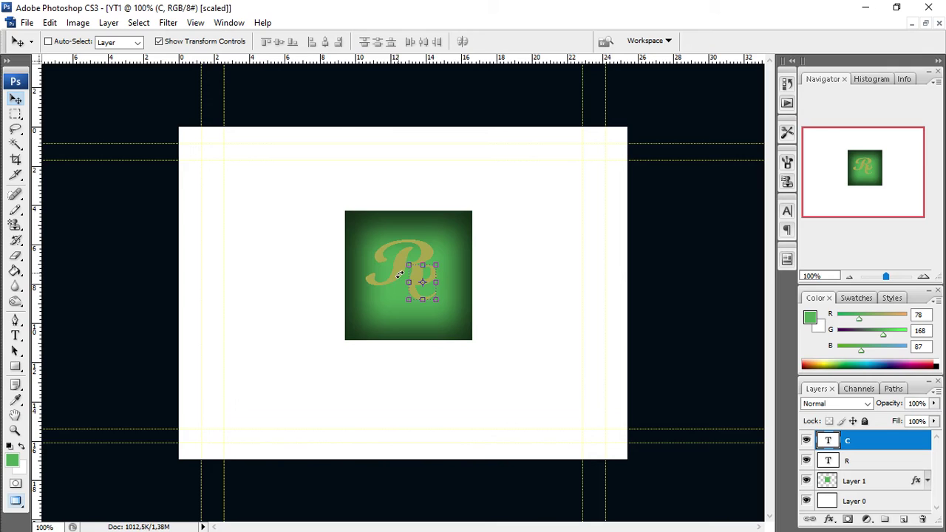
left_click(857, 460)
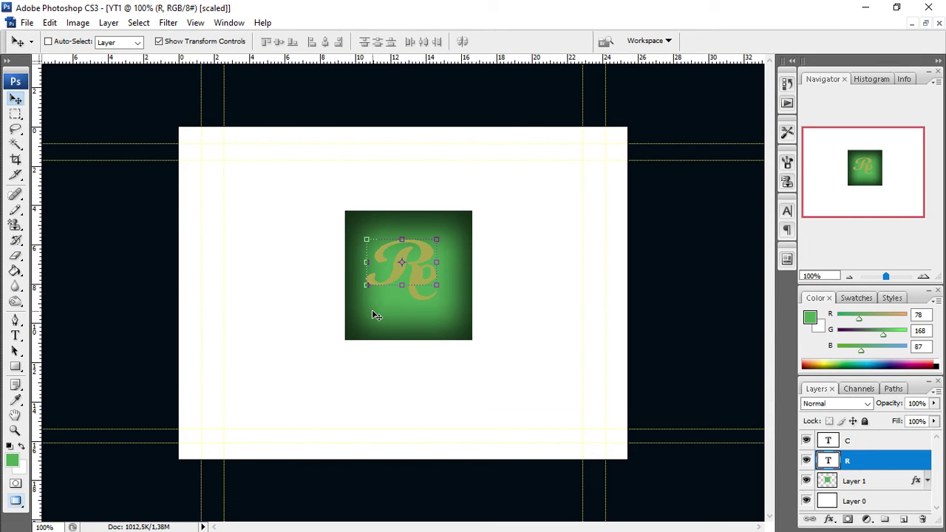
mouse_move(377, 316)
left_mouse_down()
mouse_move(382, 326)
mouse_move(374, 321)
left_mouse_up()
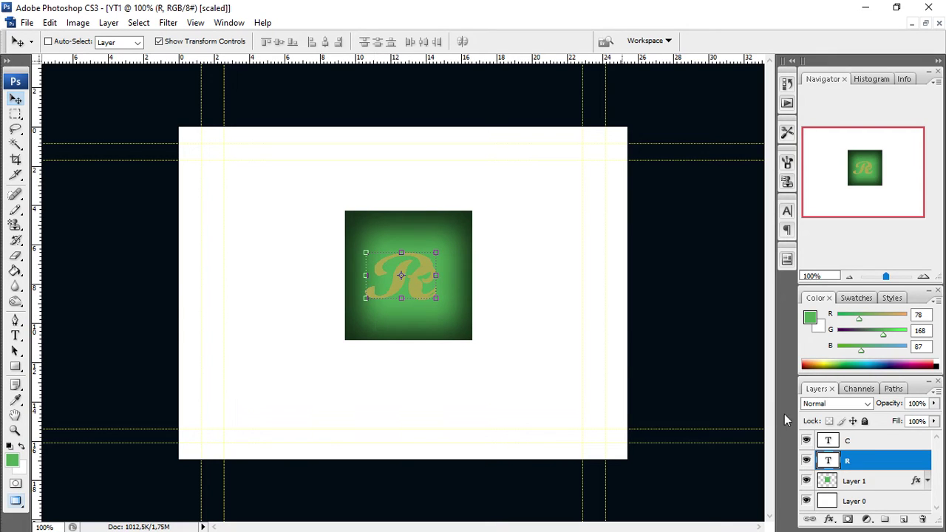
left_click(842, 440)
left_click_drag(507, 321, 511, 335)
left_click(538, 288)
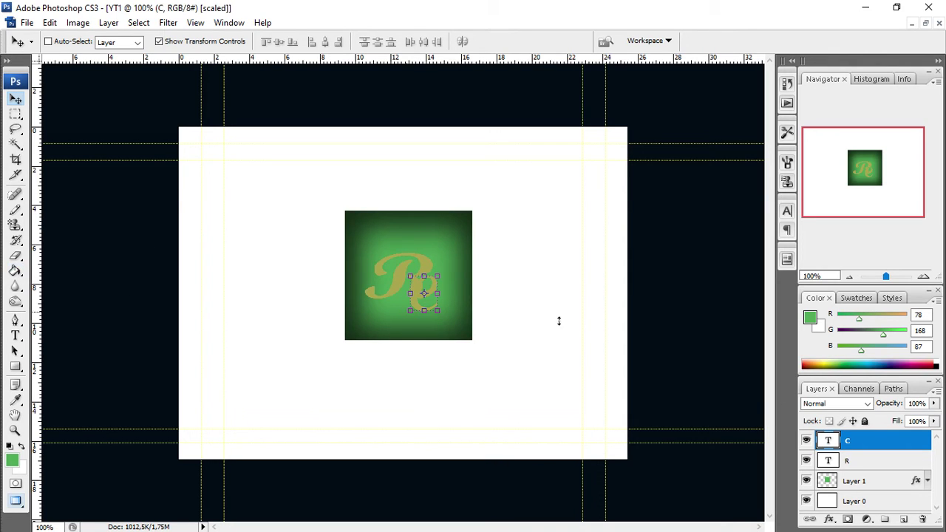
Create a new layer above the C and draw a filled green circle with the Ellipse tool over most of the letters
left_click(903, 519)
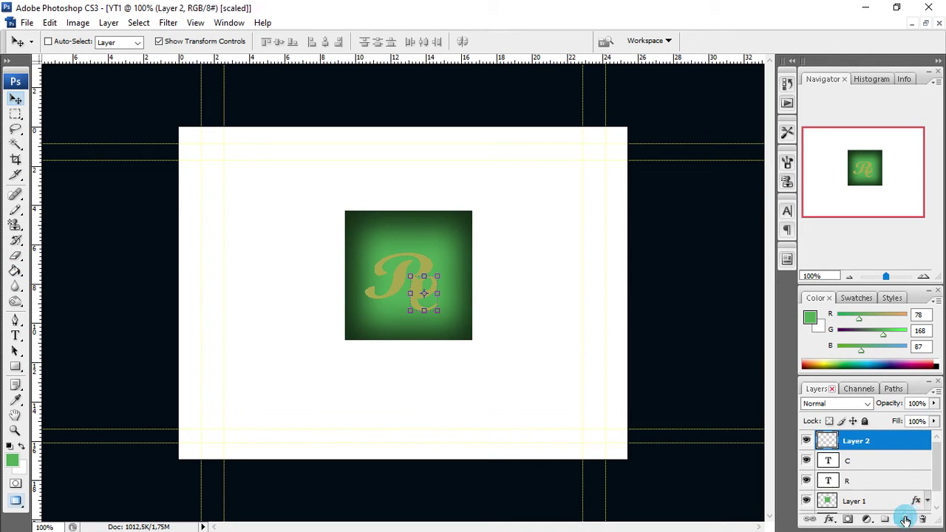
left_click(16, 366)
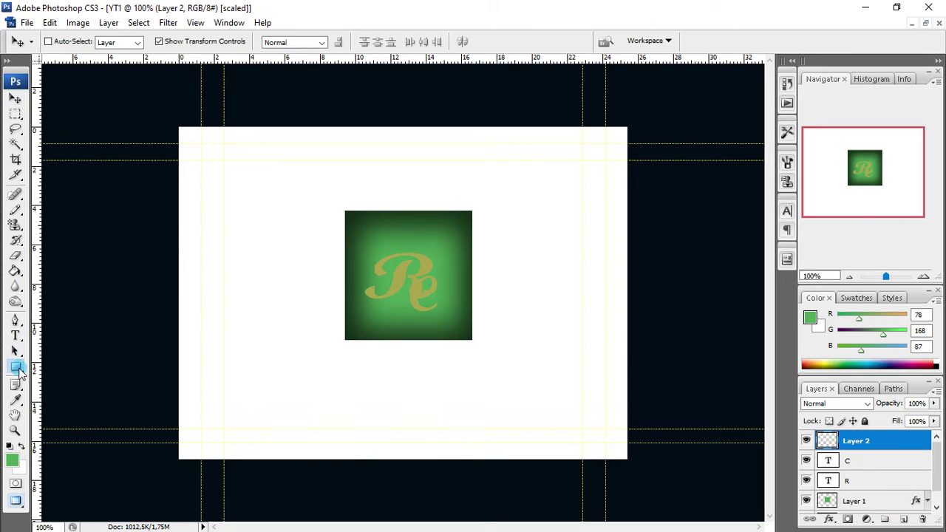
left_click(162, 41)
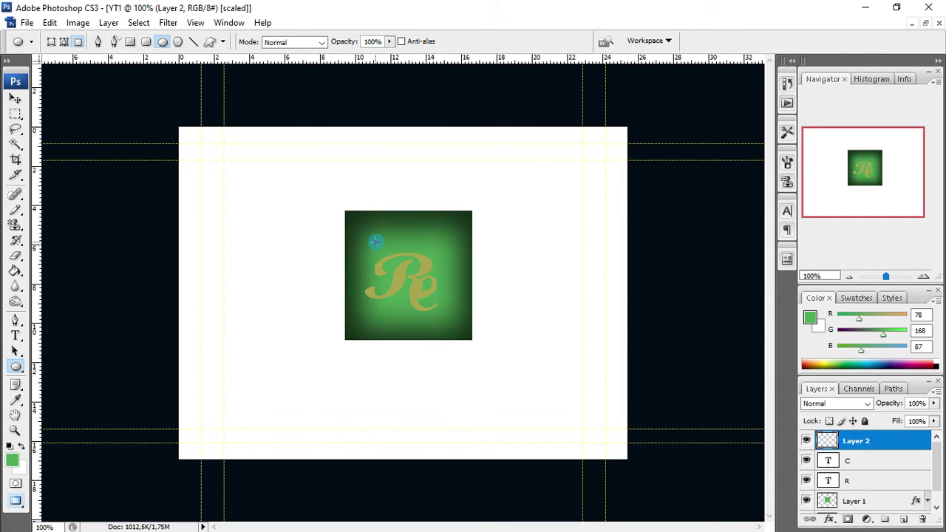
left_click_drag(375, 241, 463, 328)
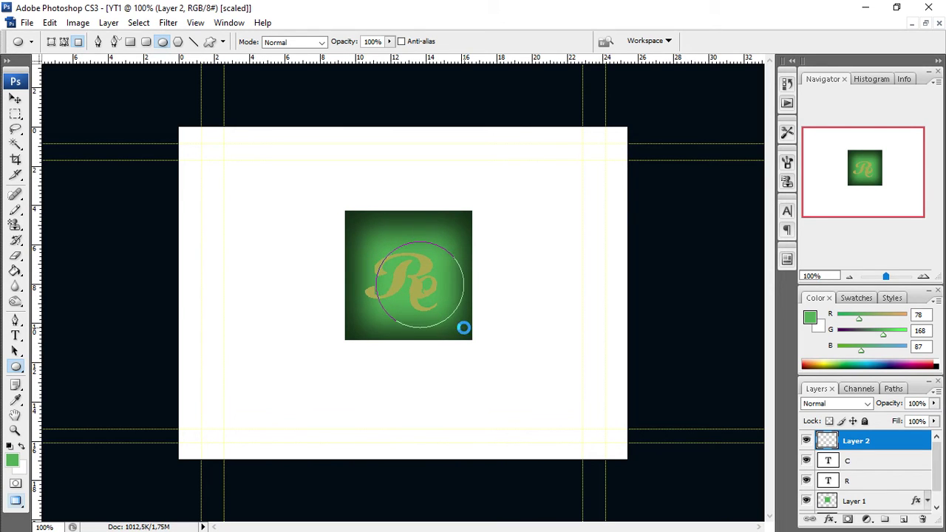
Duplicate the green circle's layer as Layer 2 copy
right_click(864, 441)
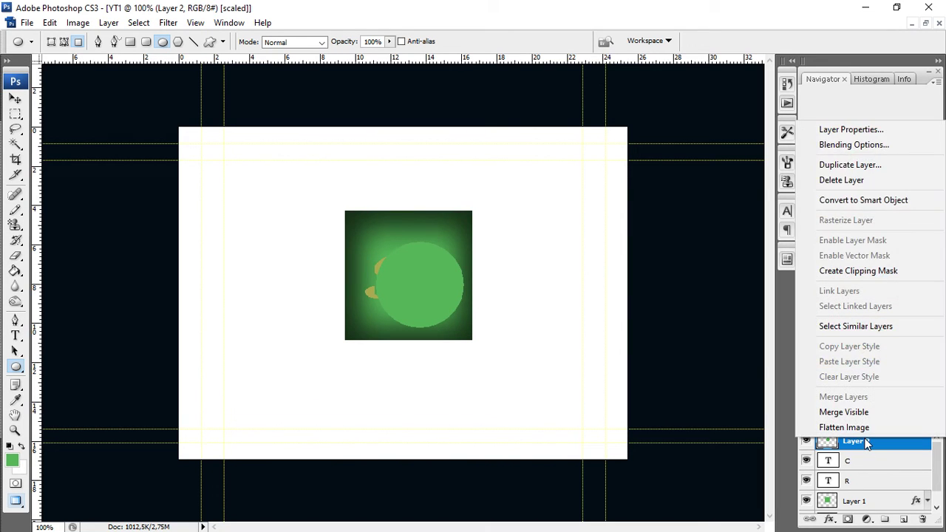
left_click(880, 167)
left_click(577, 157)
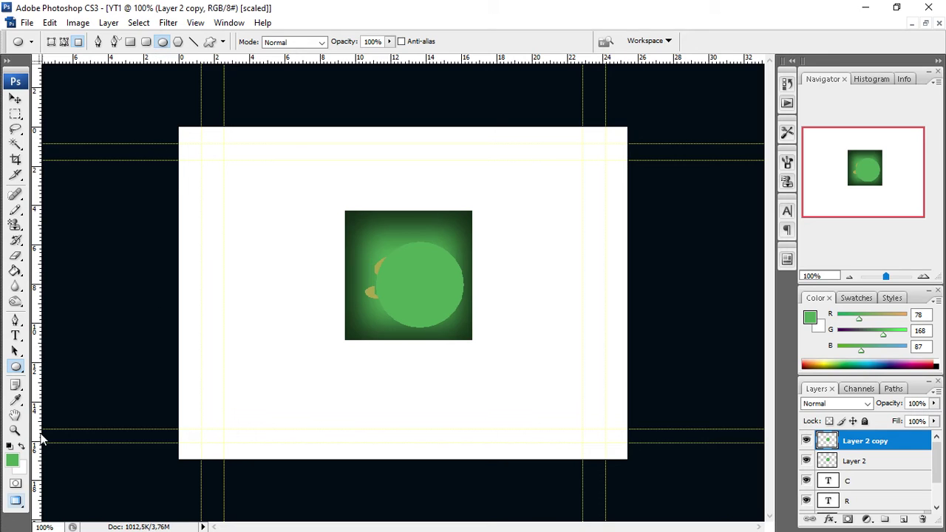
Set the foreground color to teal with RGB values 78, 168, 167
left_click(14, 462)
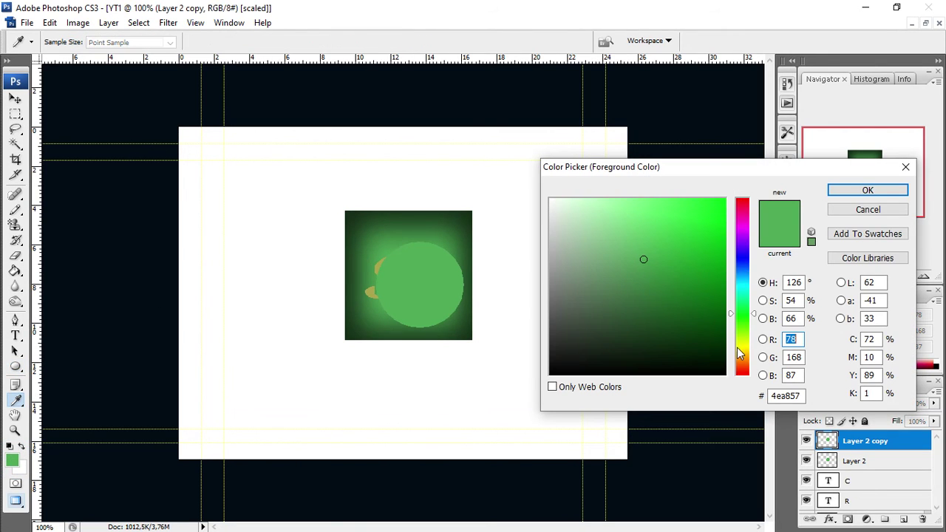
left_click(743, 288)
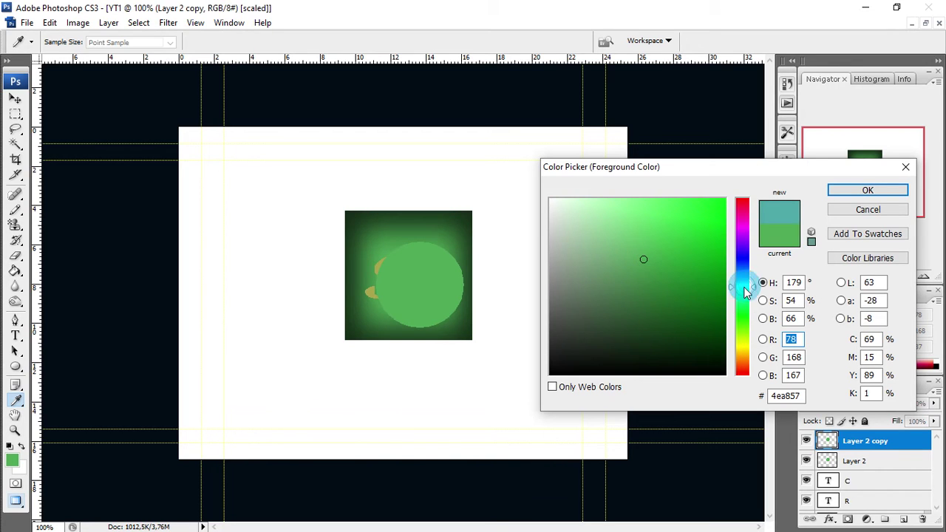
left_click(861, 191)
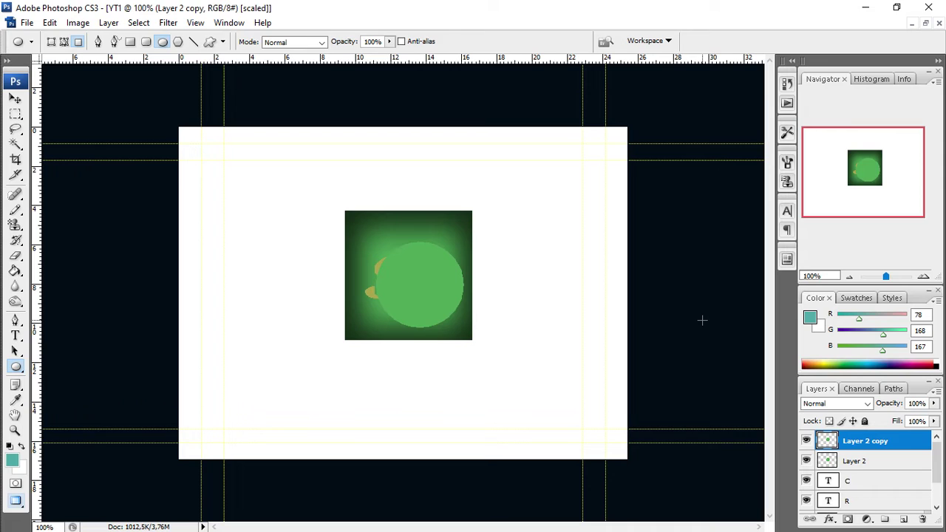
Move the copied circle off the green square to its right side, and reorder the original circle's layer beneath the R layer
key("v")
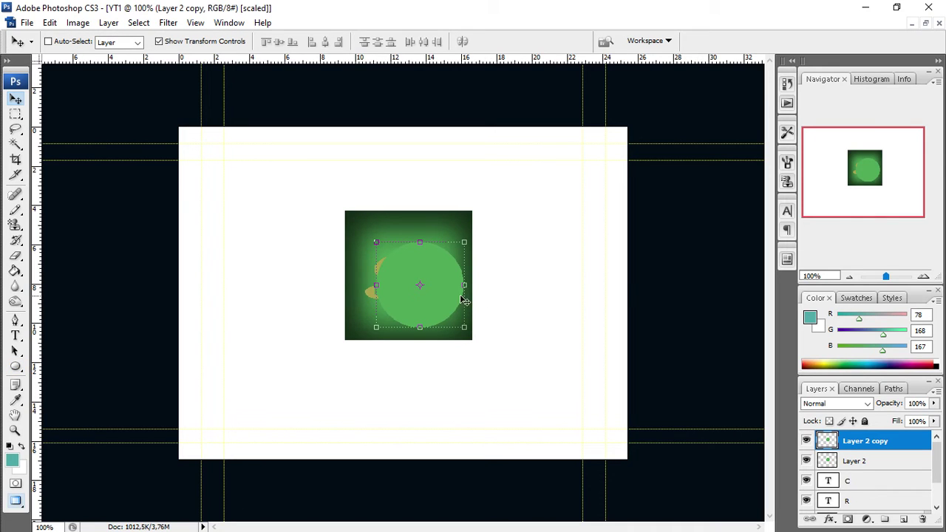
left_click_drag(448, 298, 538, 273)
left_click(863, 465)
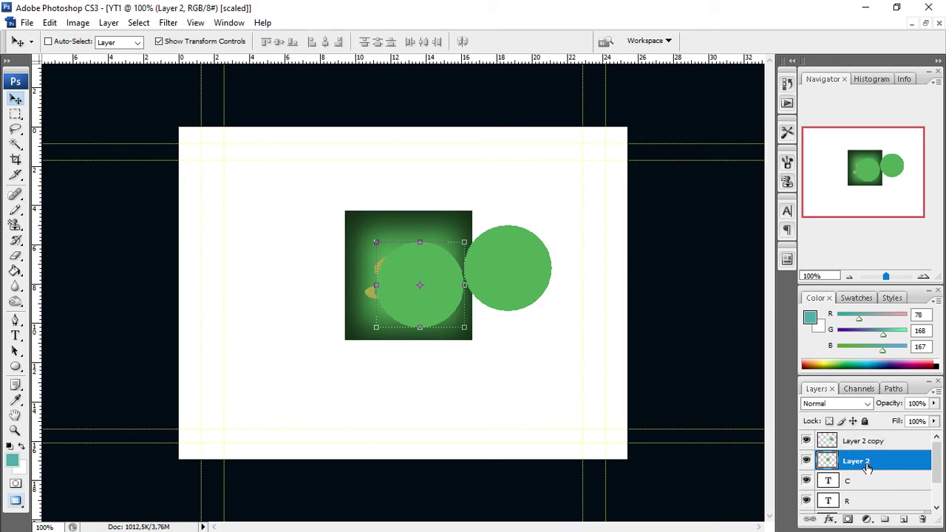
left_click_drag(867, 467, 866, 507)
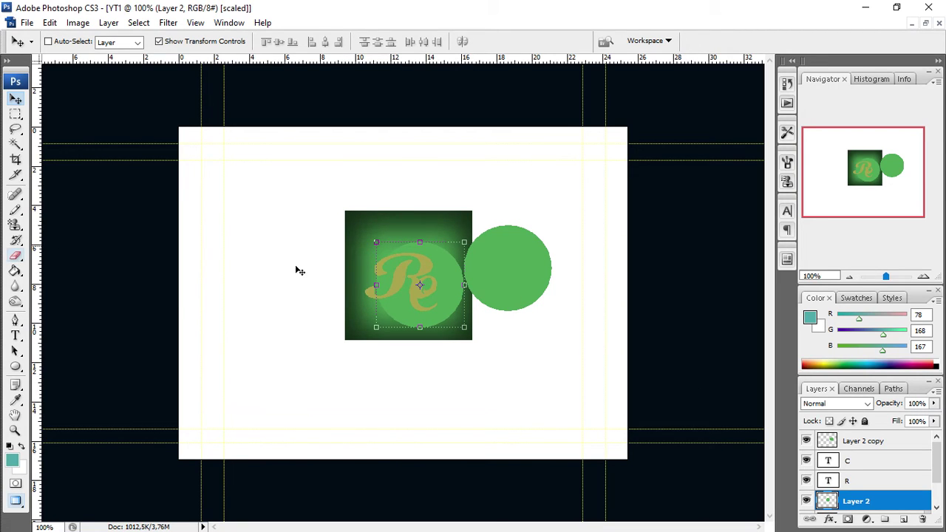
Add a Color Overlay effect with Vivid Light blend mode to the original circle on Layer 2
double_click(854, 502)
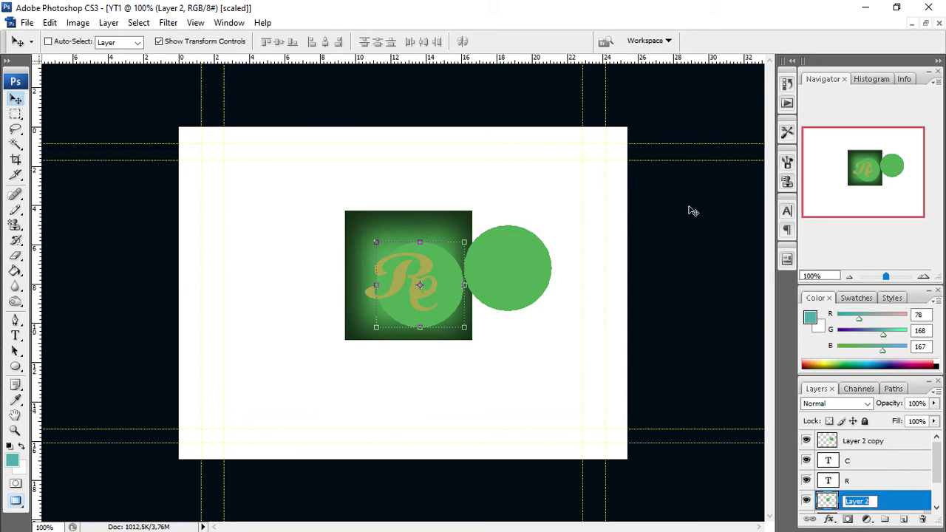
left_click(835, 502)
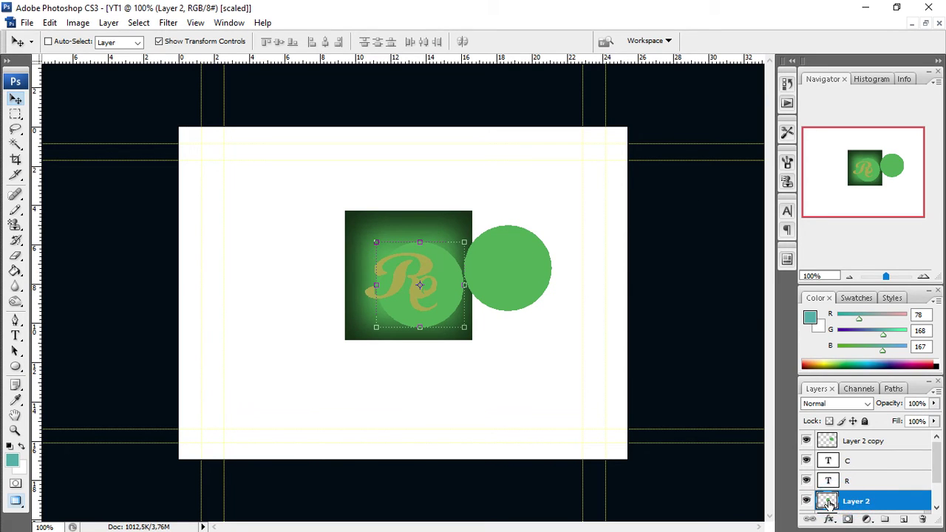
double_click(828, 503)
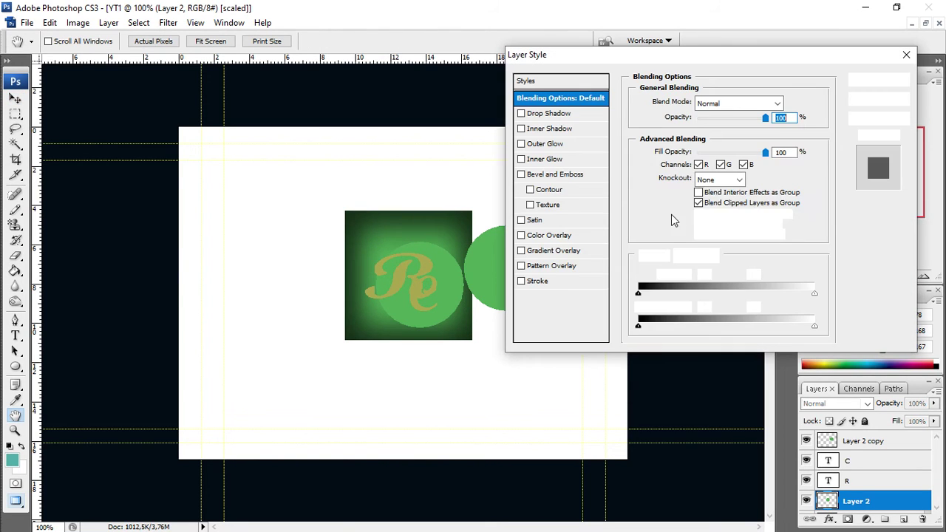
left_click(548, 236)
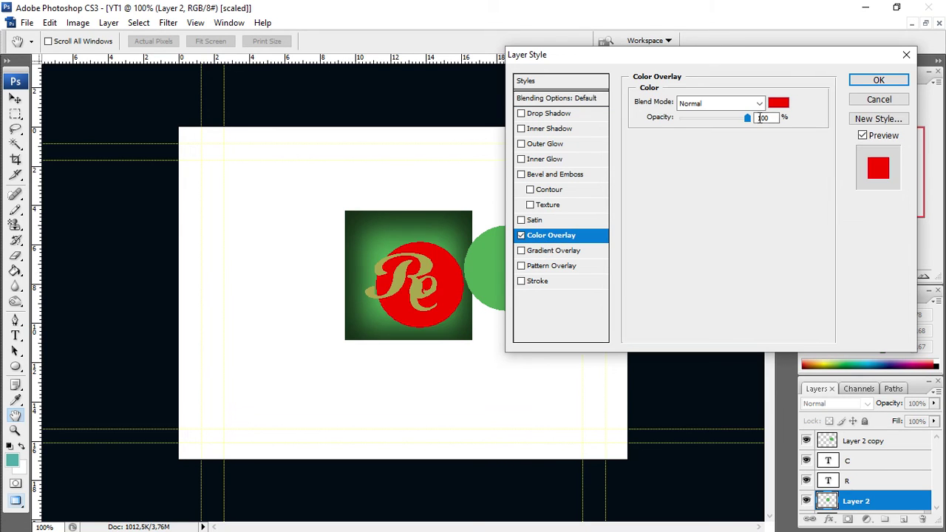
left_click(760, 106)
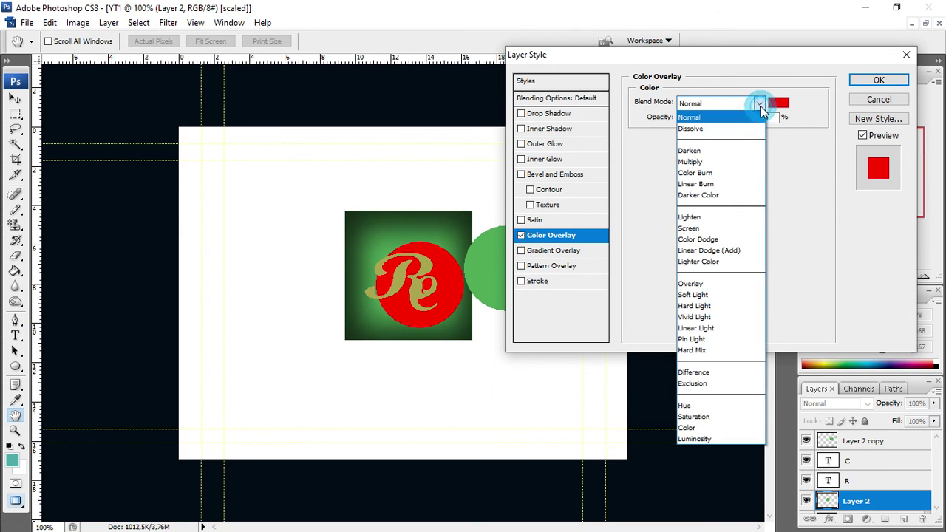
left_click(718, 317)
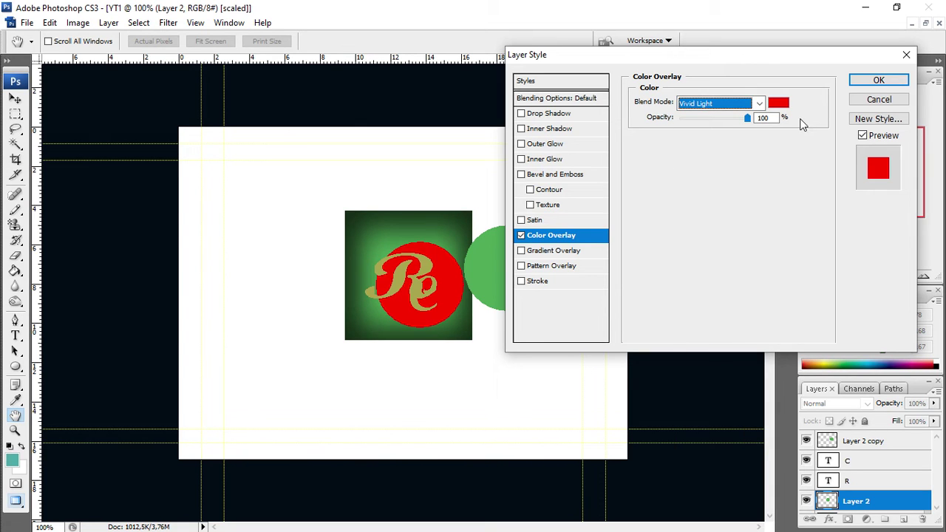
Set the circle's overlay color to yellow ffea00 at 68% opacity and apply the layer style
left_click(778, 103)
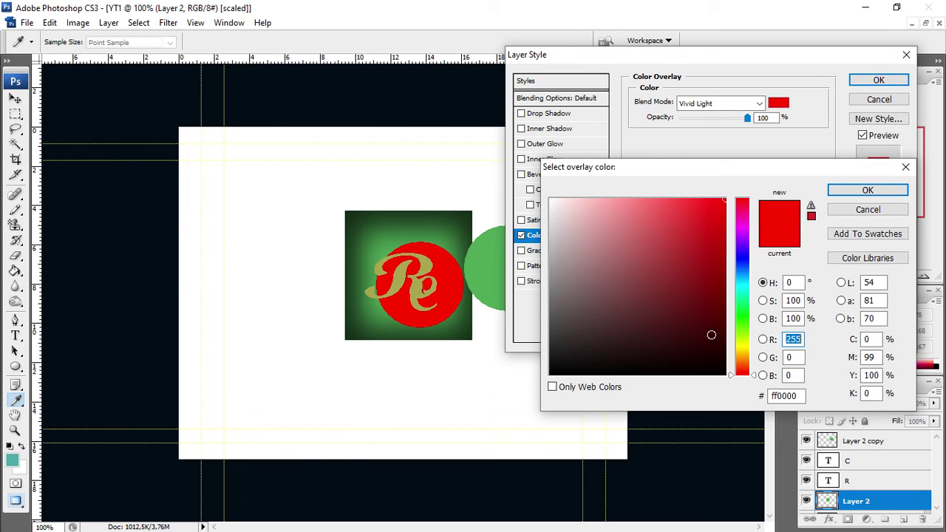
left_click(742, 347)
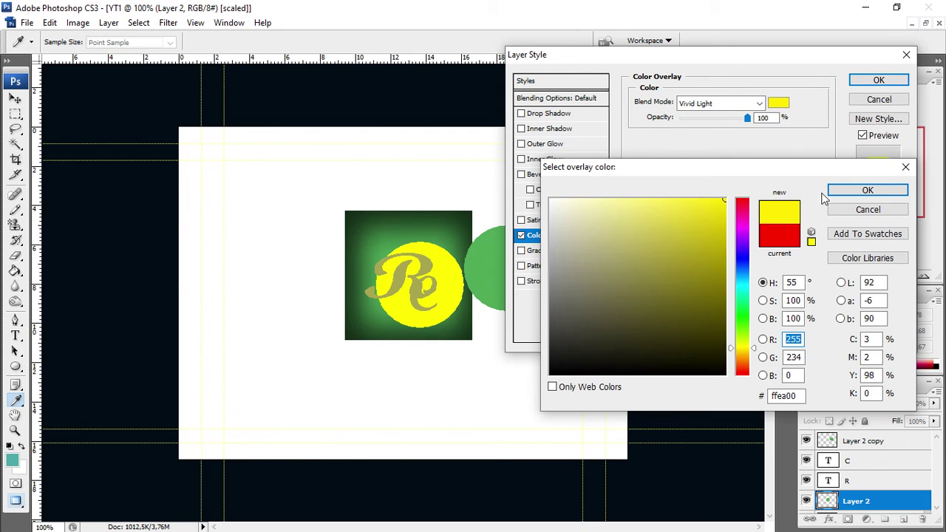
left_click(853, 192)
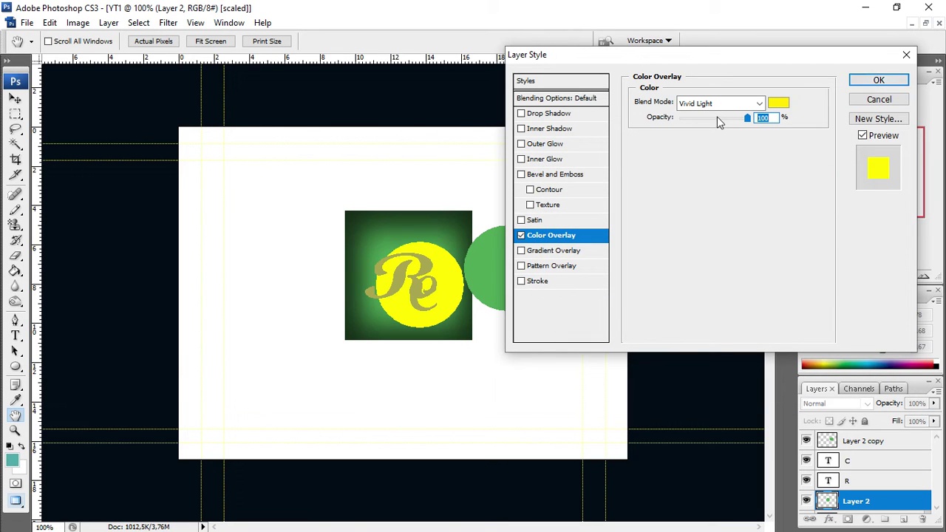
left_click_drag(747, 118, 731, 121)
left_click(719, 119)
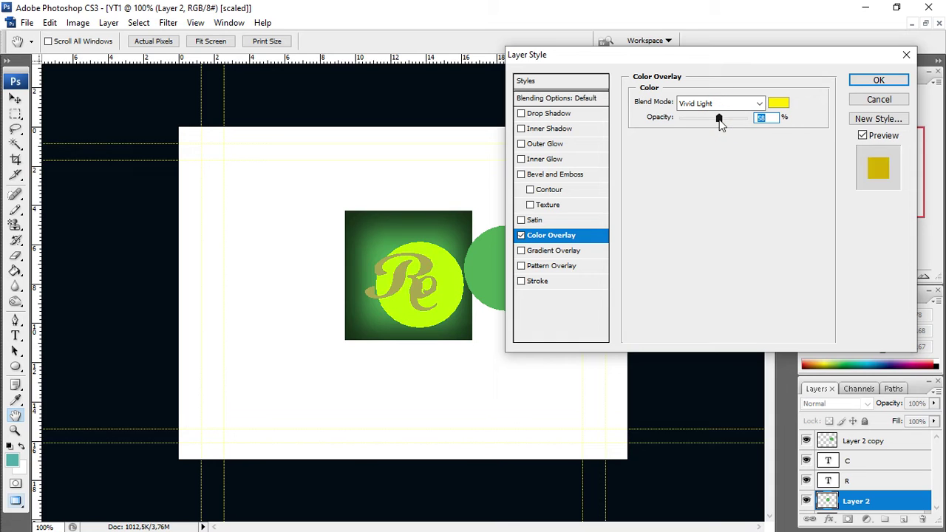
left_click(725, 119)
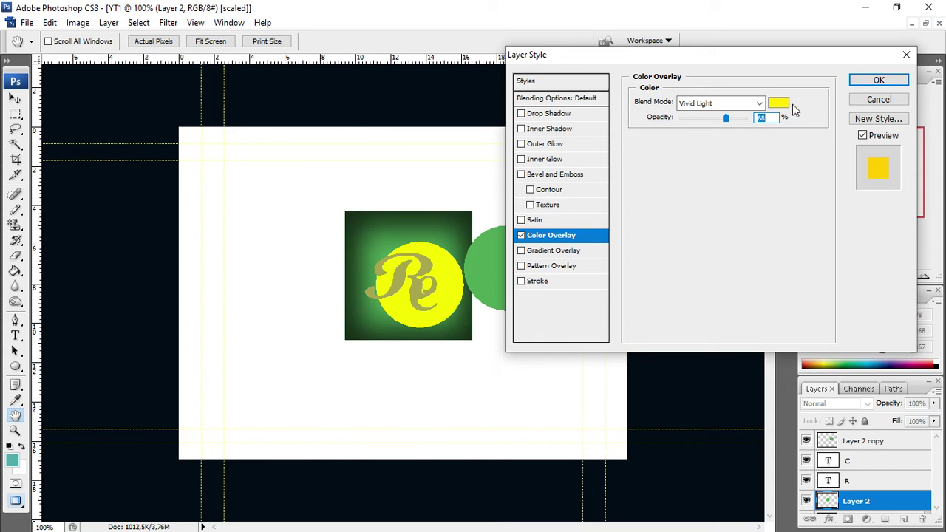
left_click(868, 82)
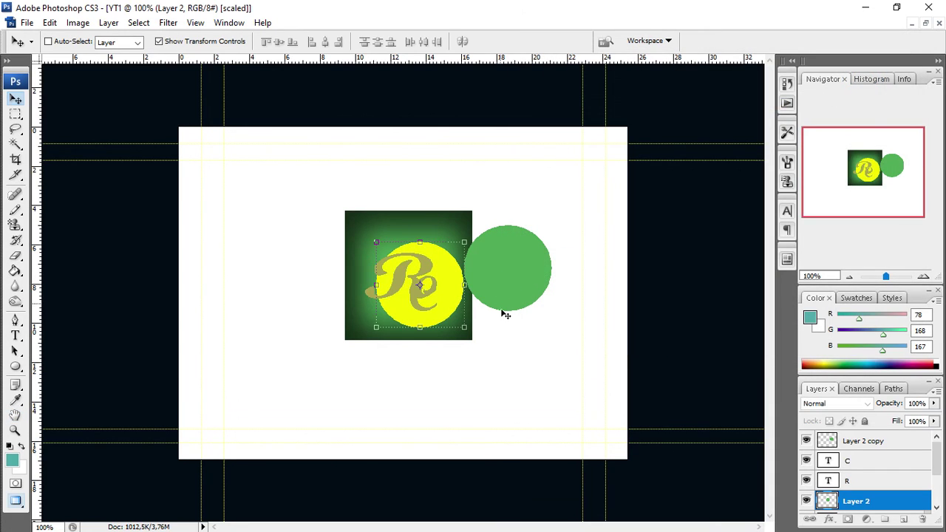
mouse_move(507, 341)
left_mouse_down()
mouse_move(519, 346)
mouse_move(502, 334)
mouse_move(507, 343)
left_mouse_up()
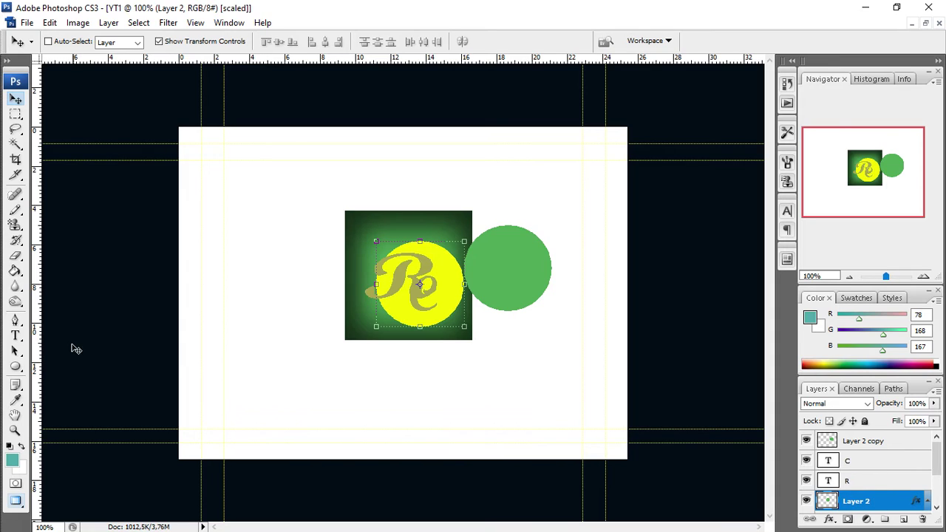
Enlarge the Eraser brush to 150 and partially erase the upper-left area of the yellow circle at 53% opacity
key("e")
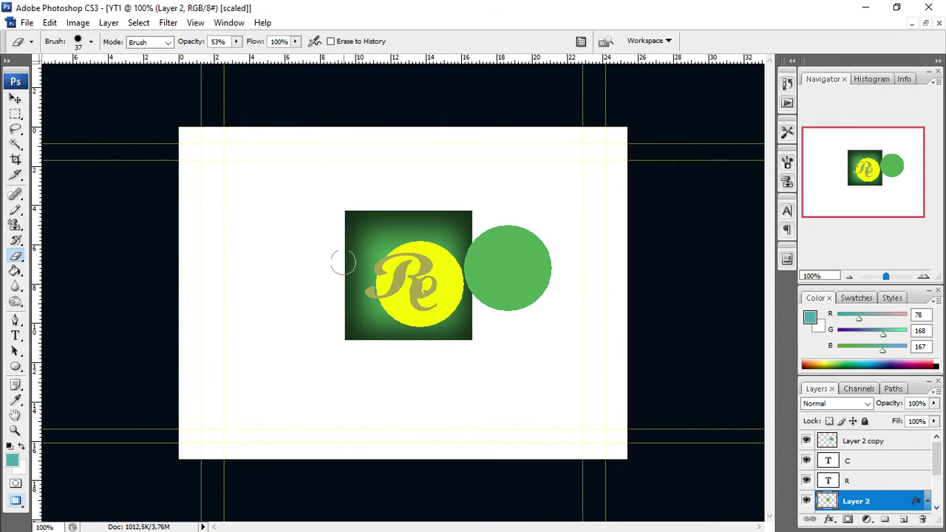
key("bracketright")
key("bracketright")
key("bracketright")
key("bracketright")
key("bracketright")
key("bracketright")
key("bracketright")
key("bracketright")
key("bracketright")
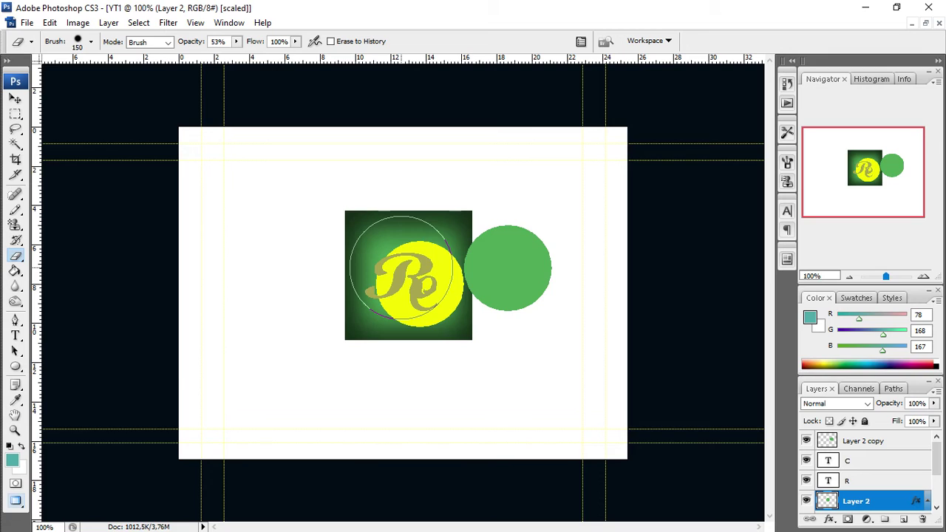
left_click(402, 267)
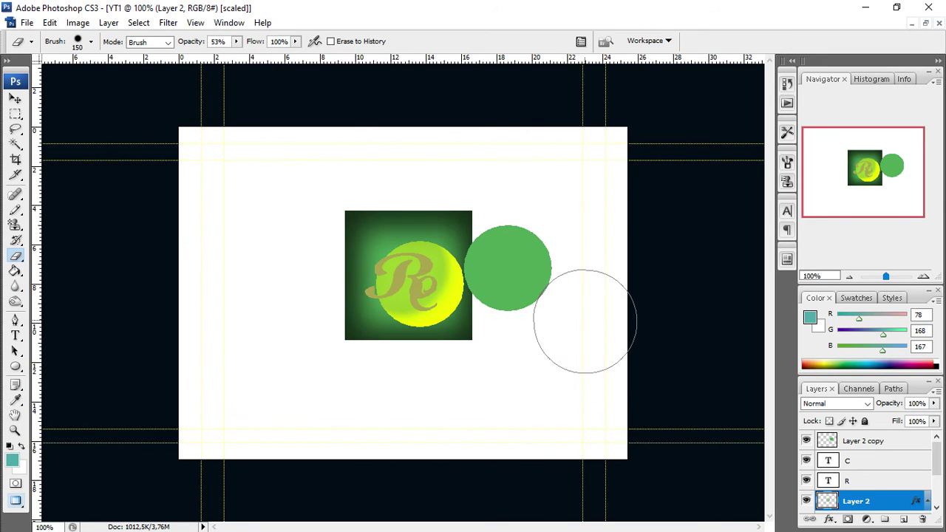
Move the green circle on Layer 2 copy back into the square, directly over the yellow circle
key("v")
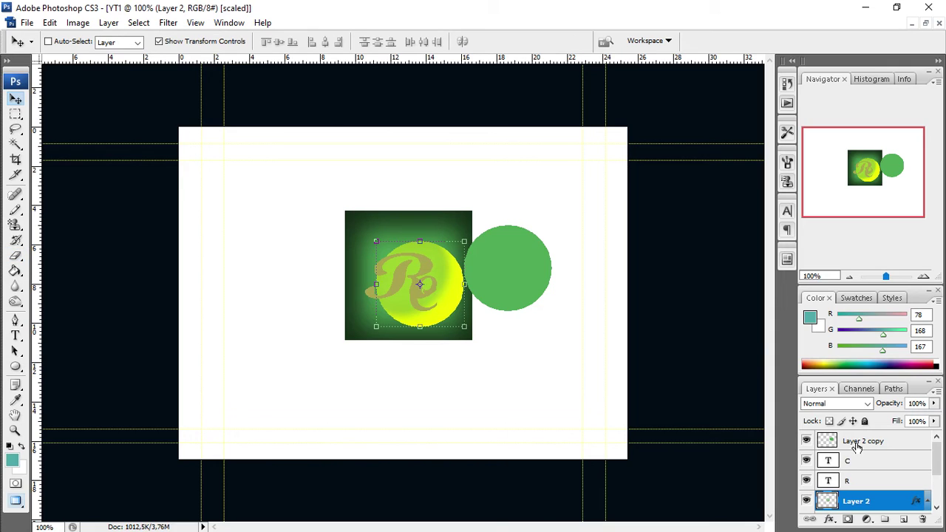
left_click(860, 443)
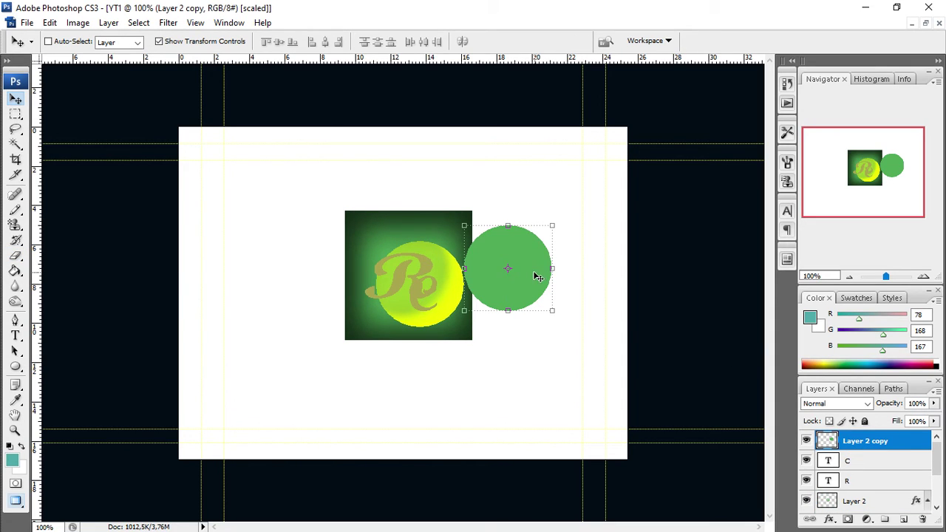
left_click_drag(529, 276, 437, 289)
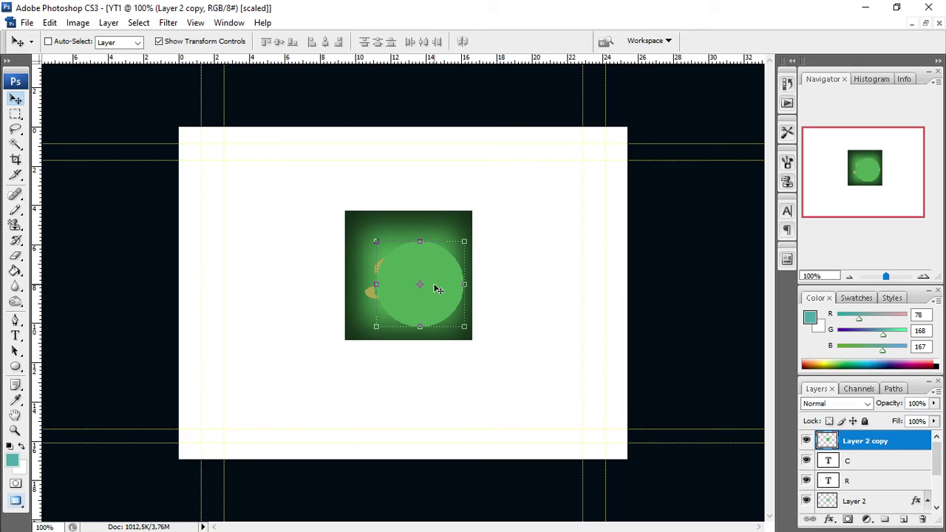
Add a Pattern Overlay effect with the light blue pattern at 57% opacity to Layer 2 copy
right_click(851, 445)
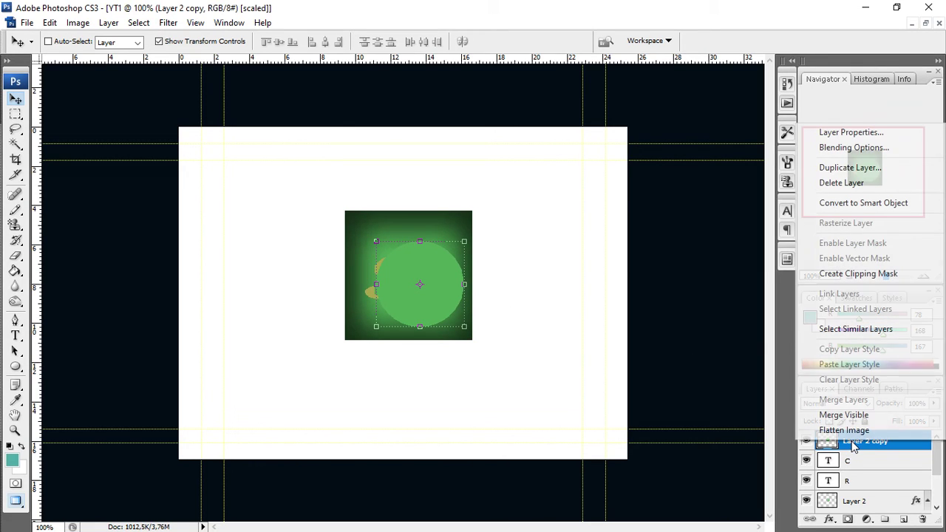
left_click(849, 147)
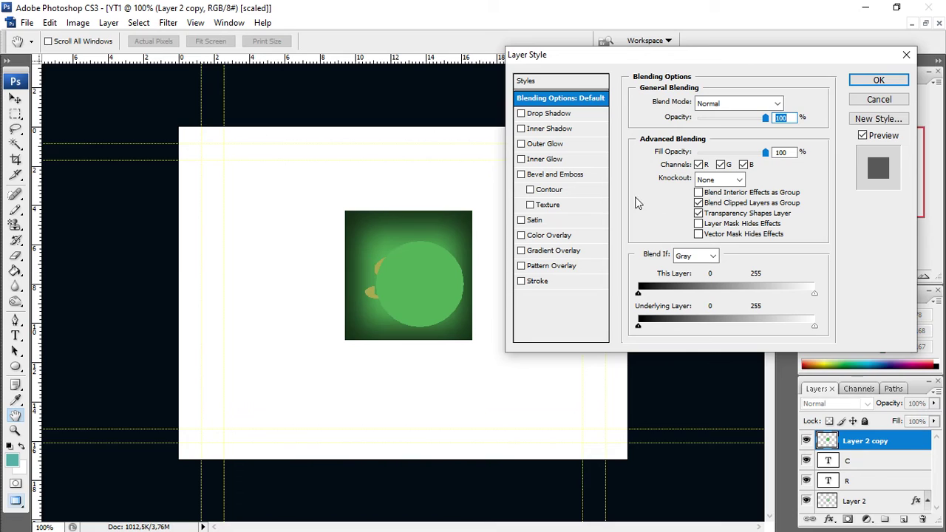
left_click(544, 268)
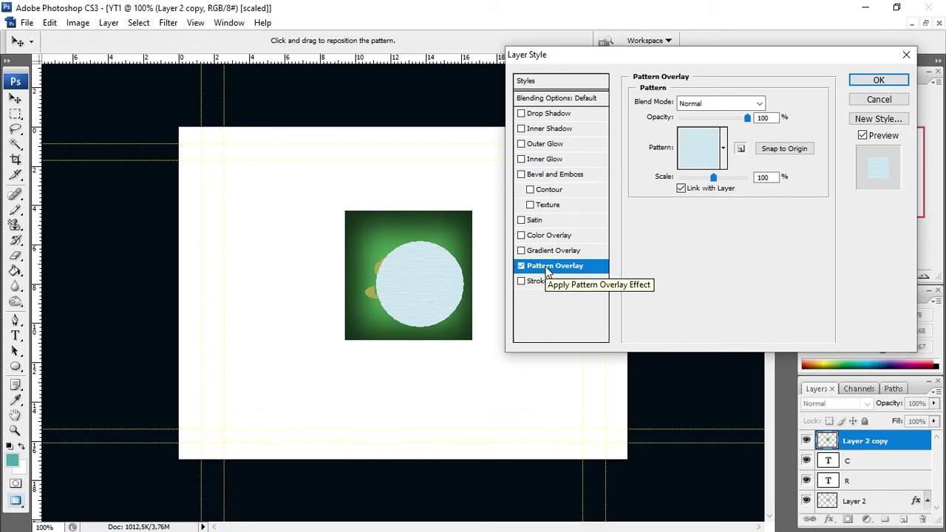
left_click(727, 119)
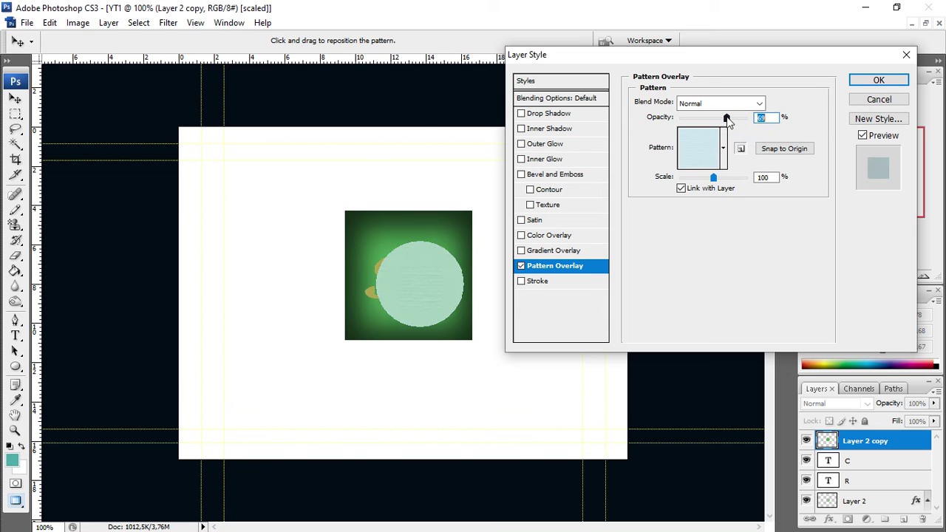
left_click(717, 118)
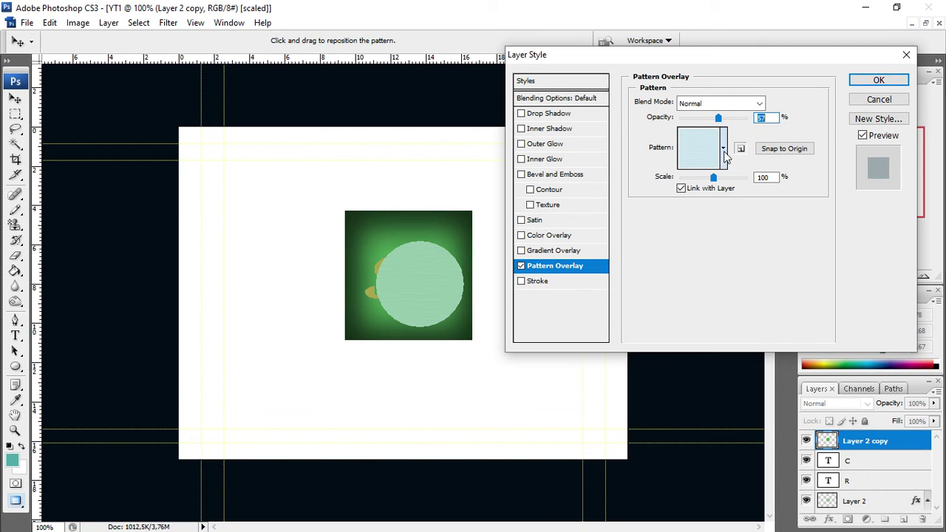
left_click(708, 148)
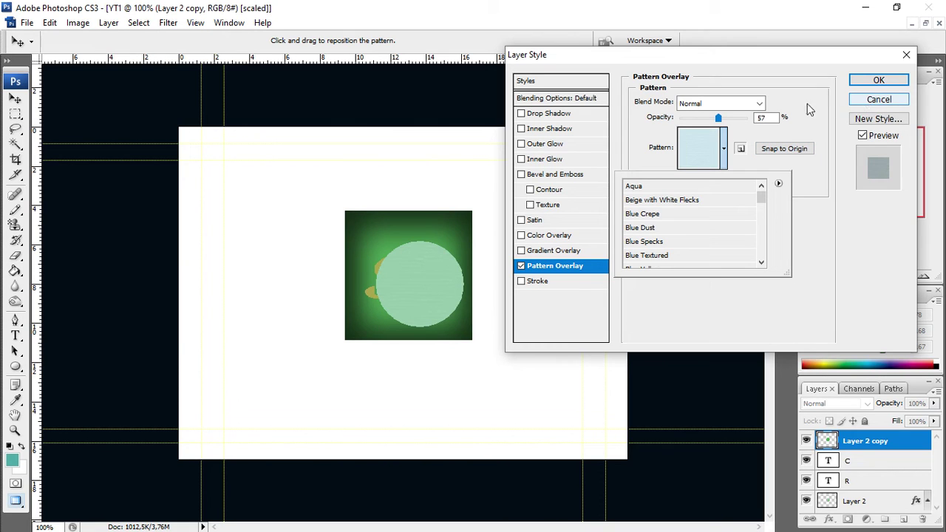
left_click(521, 266)
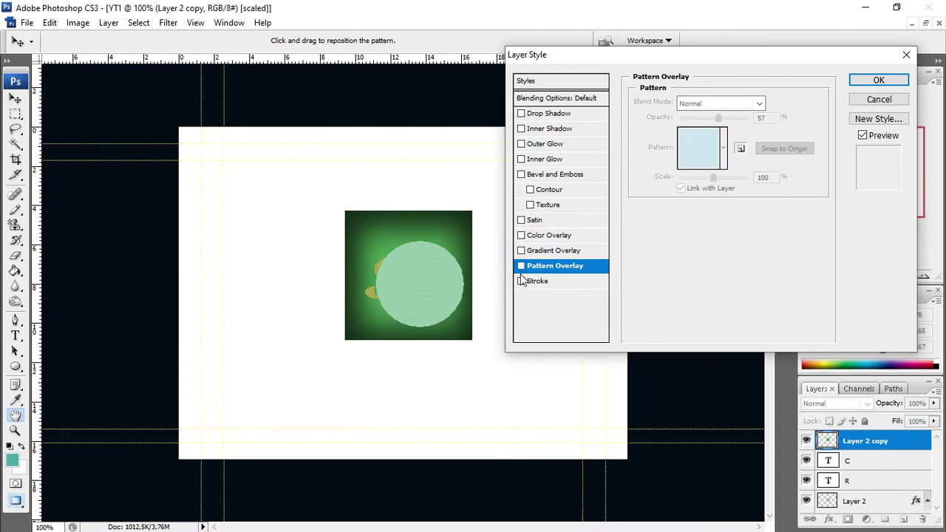
left_click(521, 266)
Add a Color Overlay to Layer 2 copy using a green sampled from the square, at 79% opacity, and apply the style
left_click(521, 235)
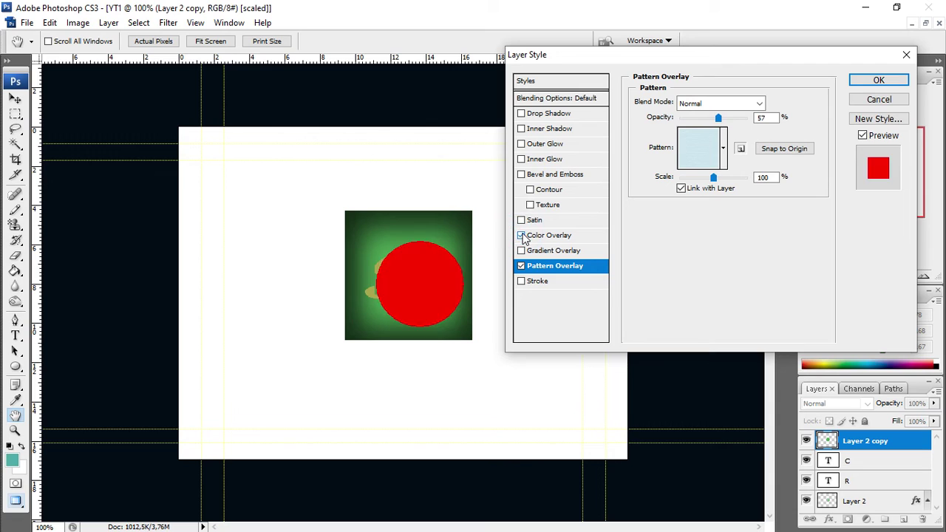
left_click(527, 234)
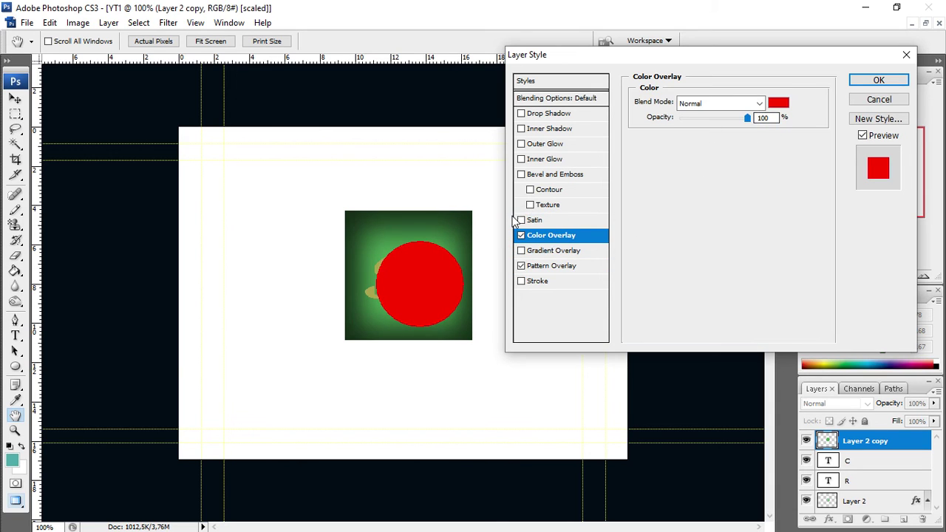
left_click(784, 101)
left_click(383, 248)
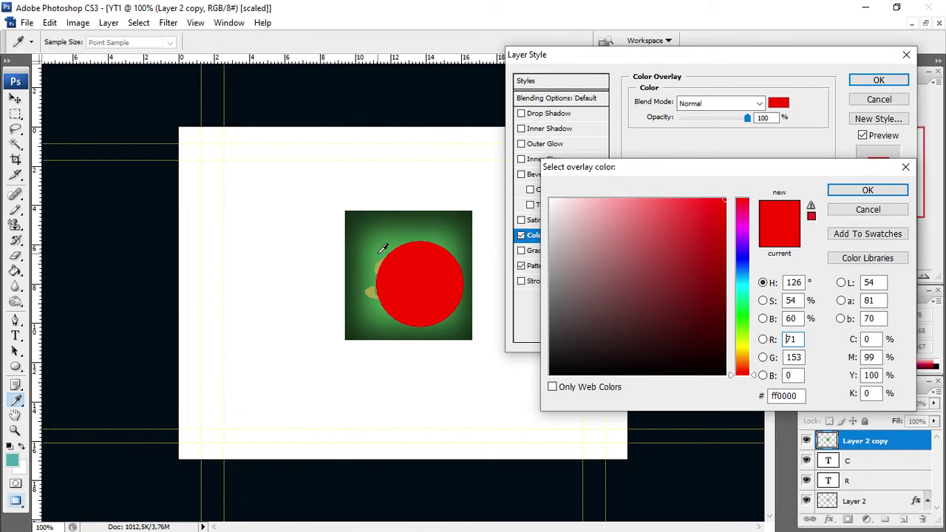
left_click(848, 190)
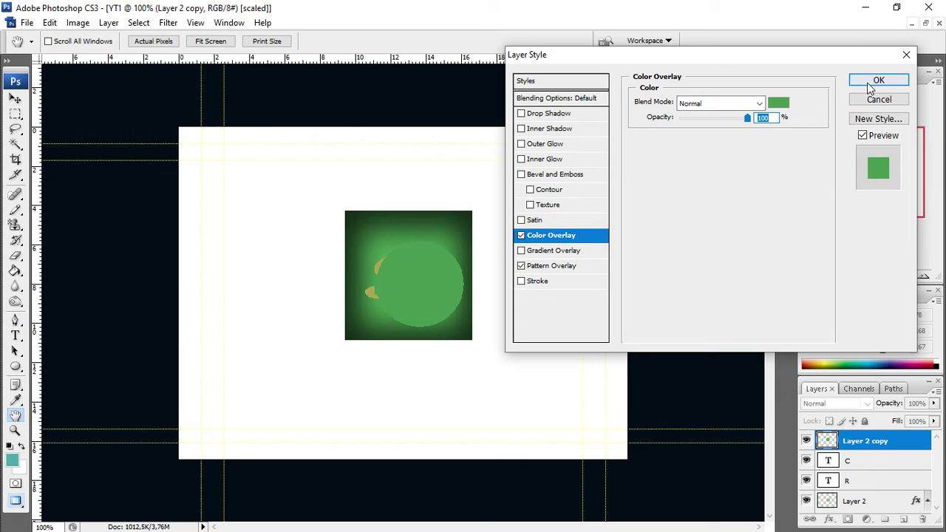
left_click(733, 121)
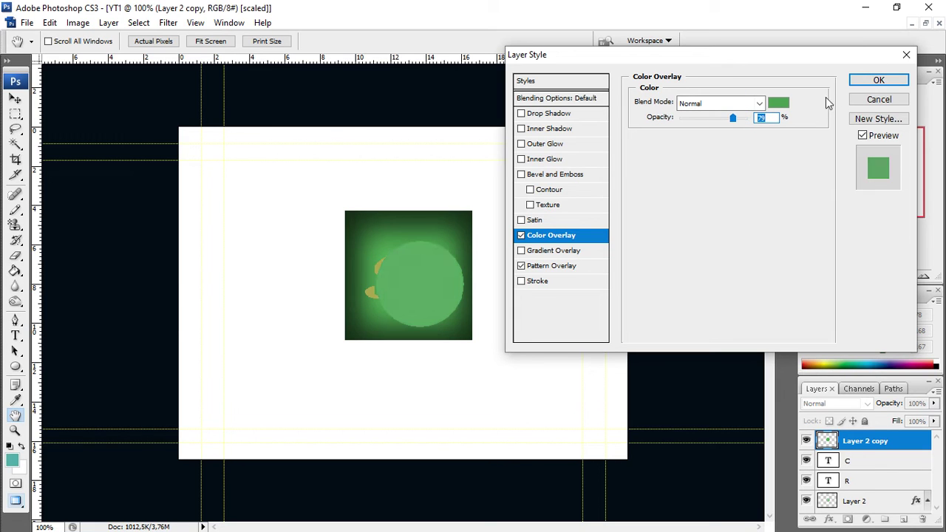
left_click(863, 80)
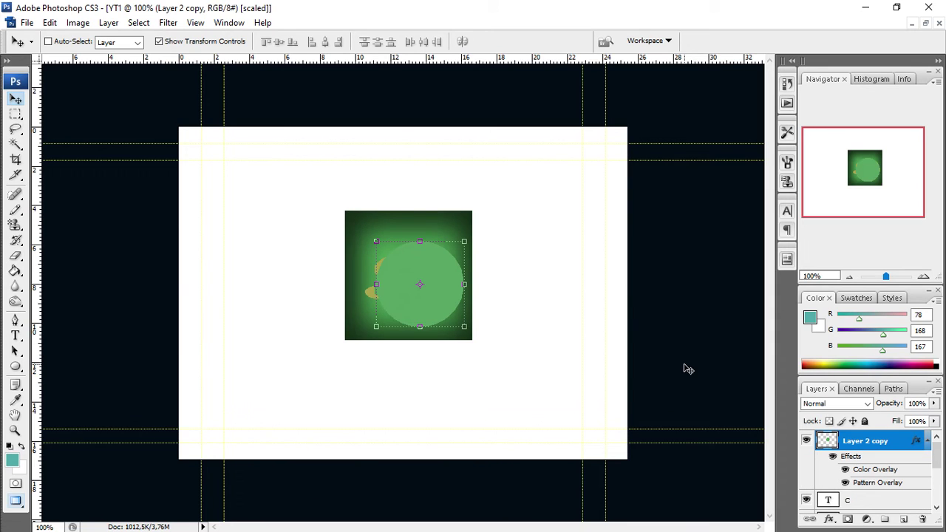
Collapse Layer 2 copy's effects list and duplicate the layer as Layer 2 copy 2
left_click(927, 440)
right_click(877, 442)
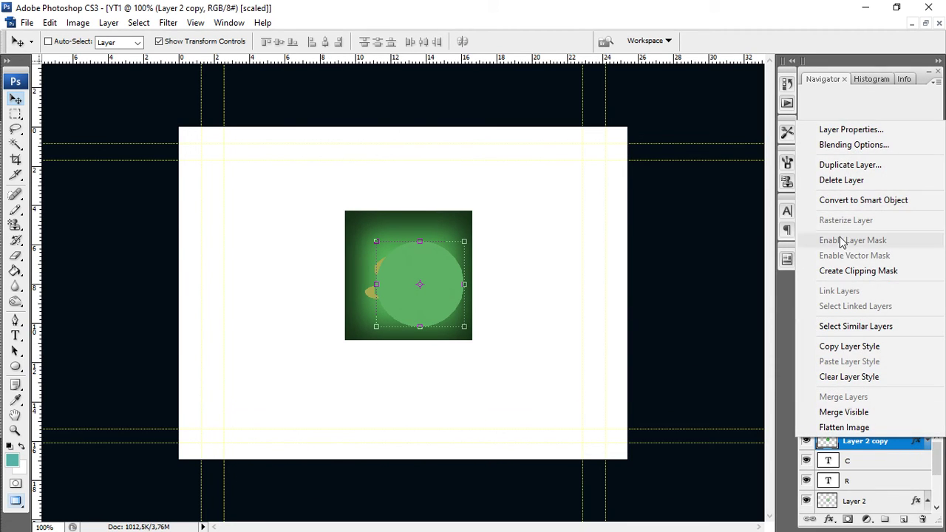
left_click(856, 165)
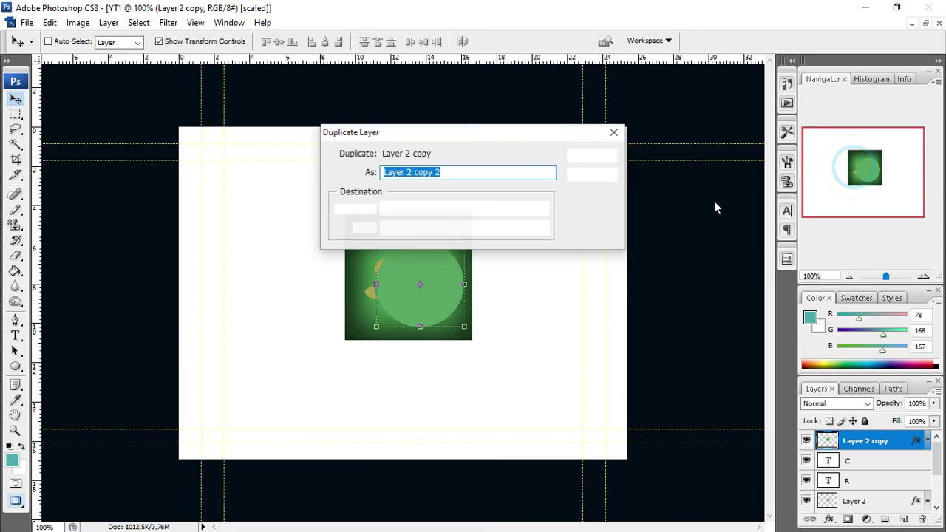
left_click(595, 154)
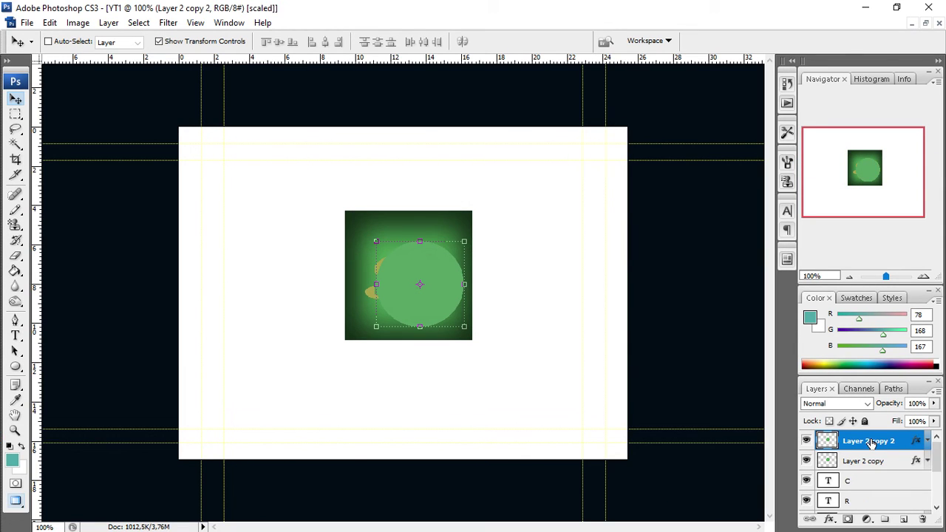
Move Layer 2 copy below the C and R text layers in the layer order
left_click(875, 462)
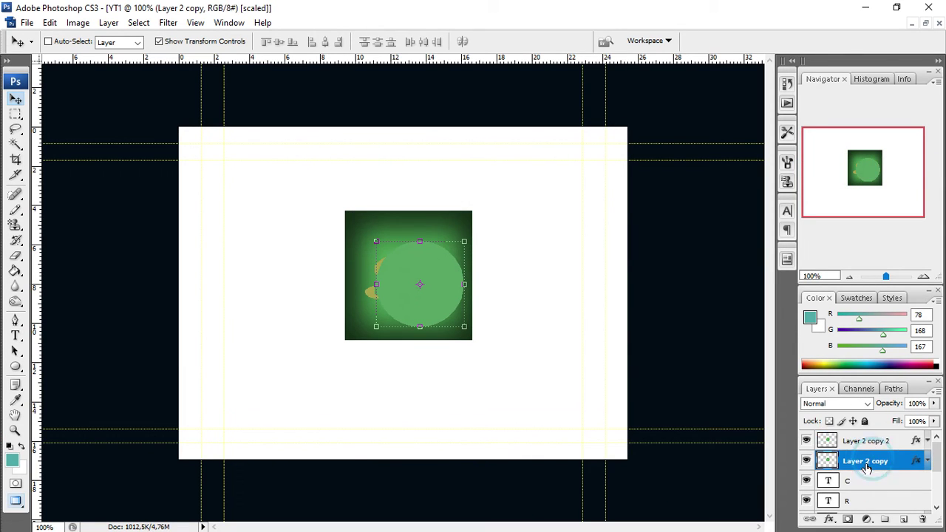
left_click_drag(869, 462, 861, 496)
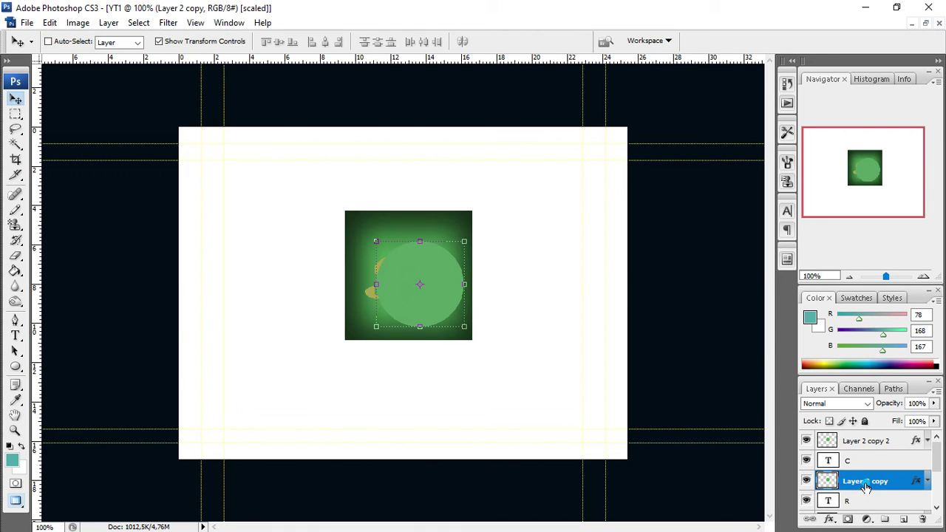
double_click(865, 482)
left_click_drag(844, 482, 847, 506)
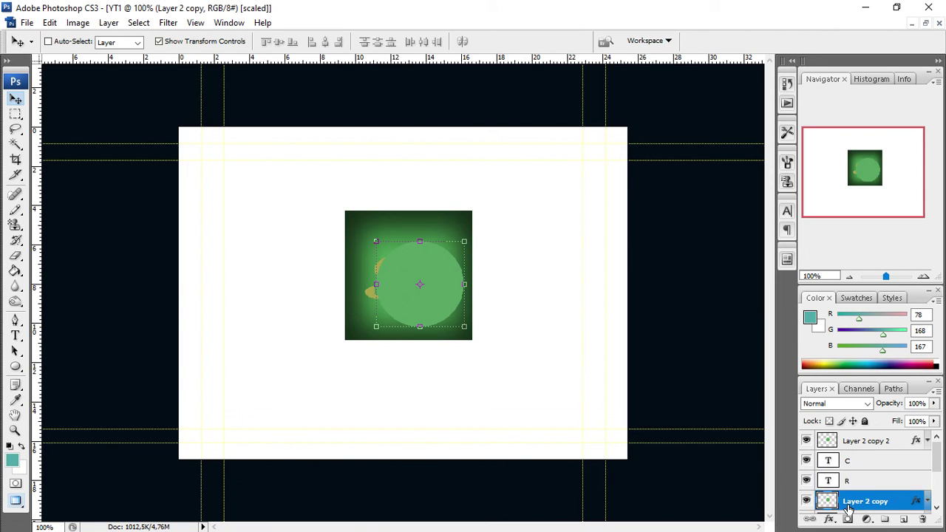
With Layer 2 copy 2 temporarily hidden, partly erase the lower-right area of the Layer 2 copy circle using the 150 px eraser at 53% opacity
left_click(807, 442)
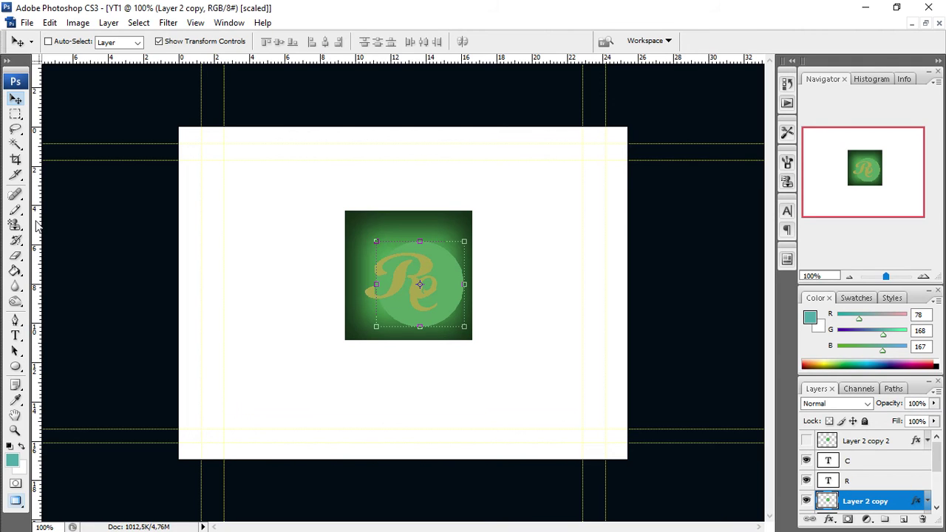
key("e")
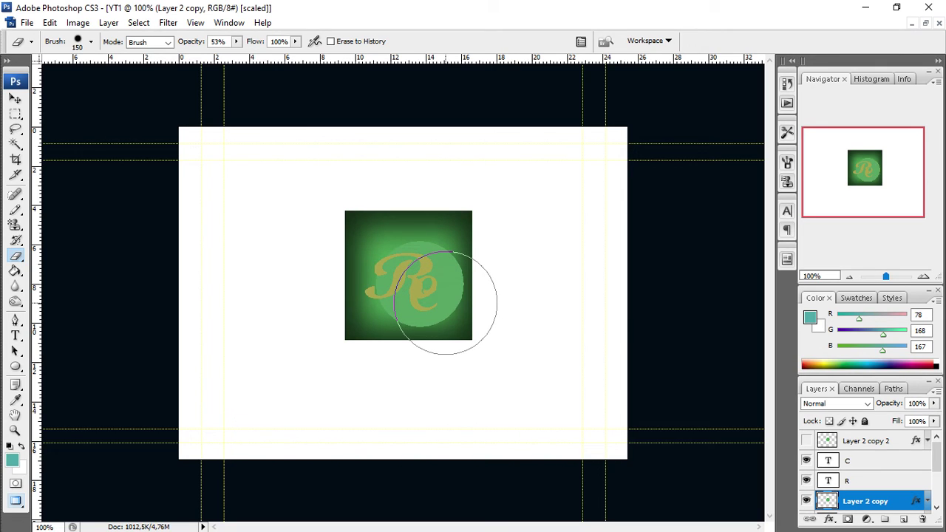
left_click(447, 303)
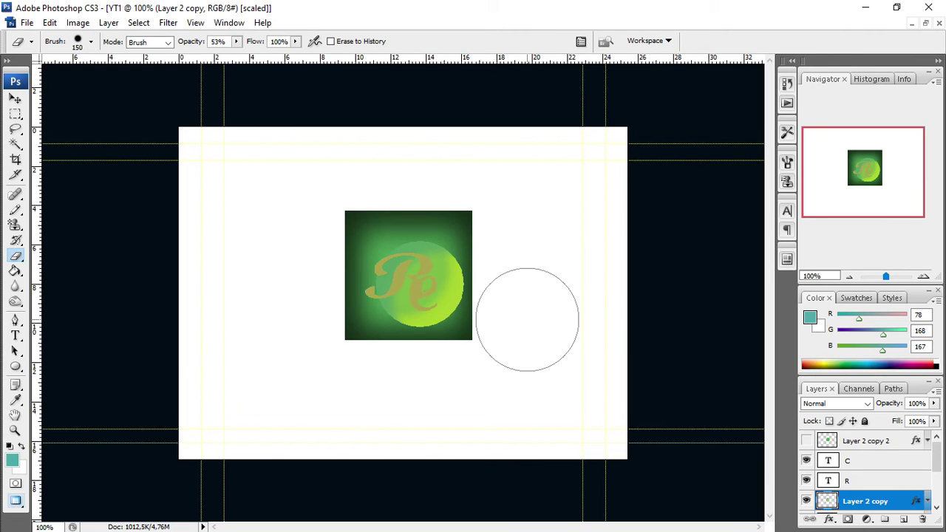
left_click(807, 441)
Try to enlarge the Layer 2 copy circle to span the whole green square, and check it with Layer 2 copy 2 hidden
key("v")
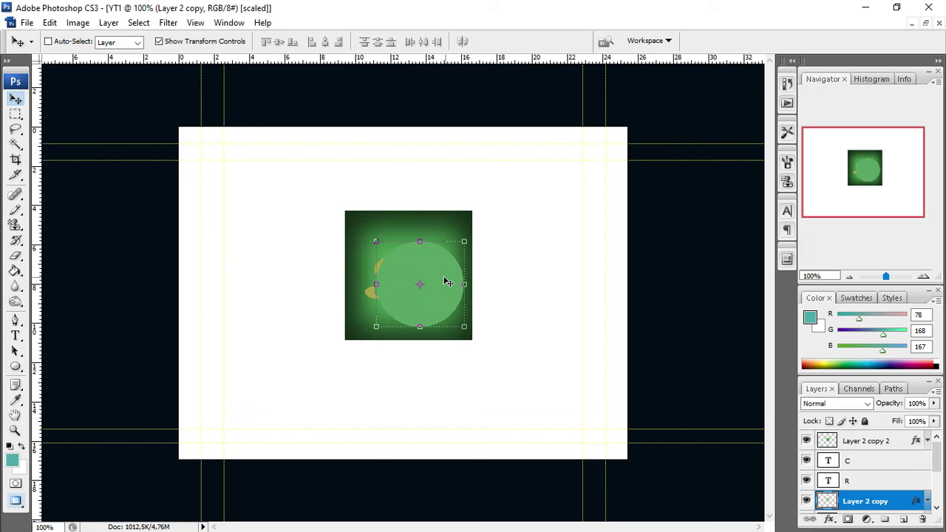
left_click_drag(464, 241, 473, 221)
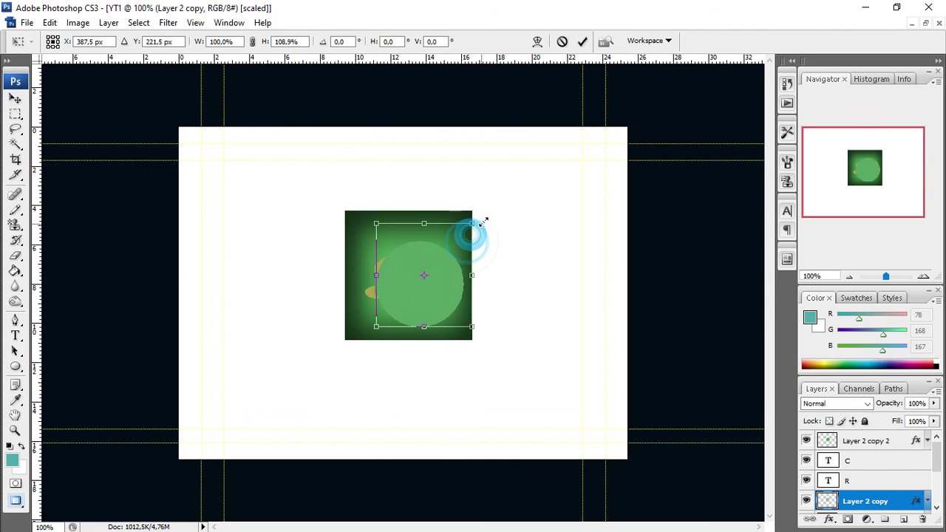
double_click(409, 252)
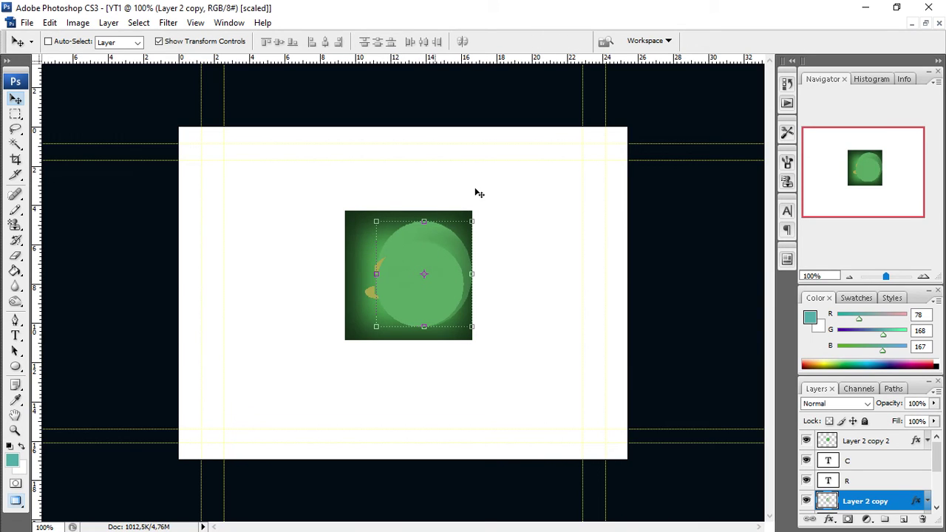
left_click_drag(429, 257, 406, 257)
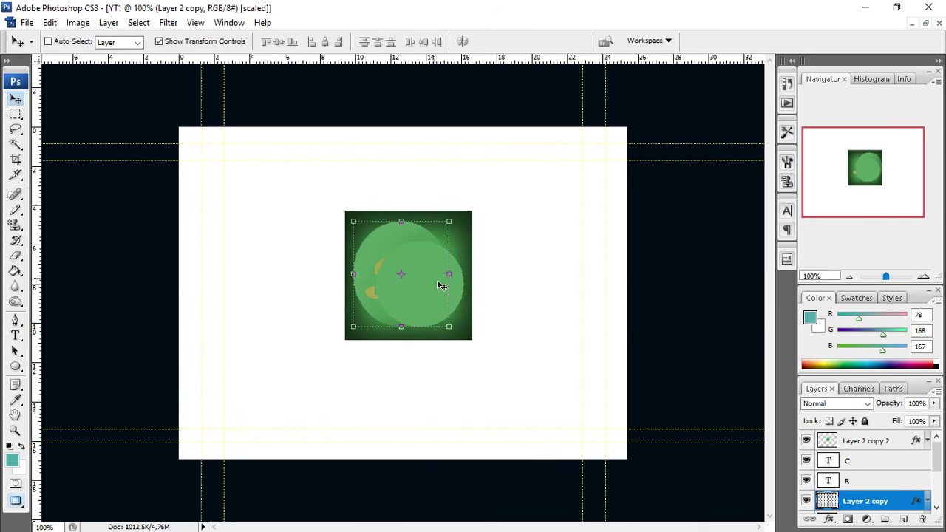
left_click_drag(448, 327, 468, 344)
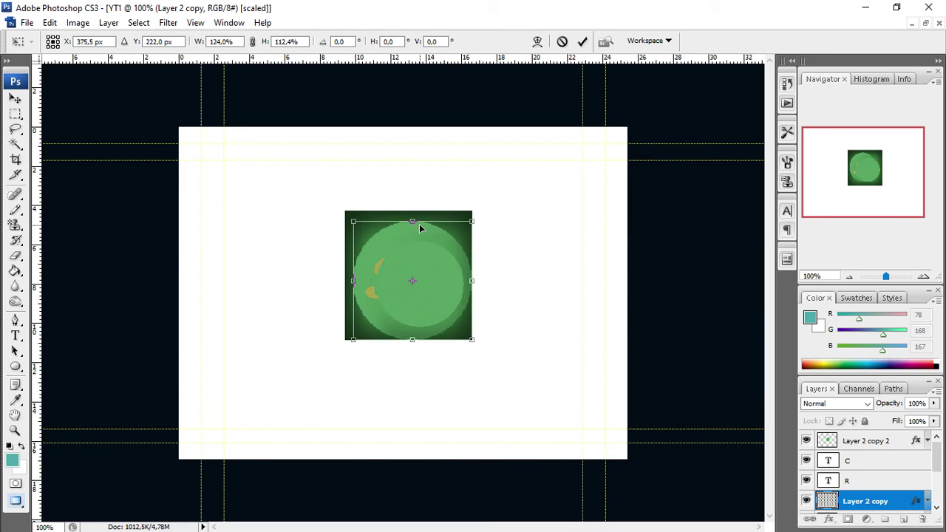
left_click_drag(413, 221, 412, 211)
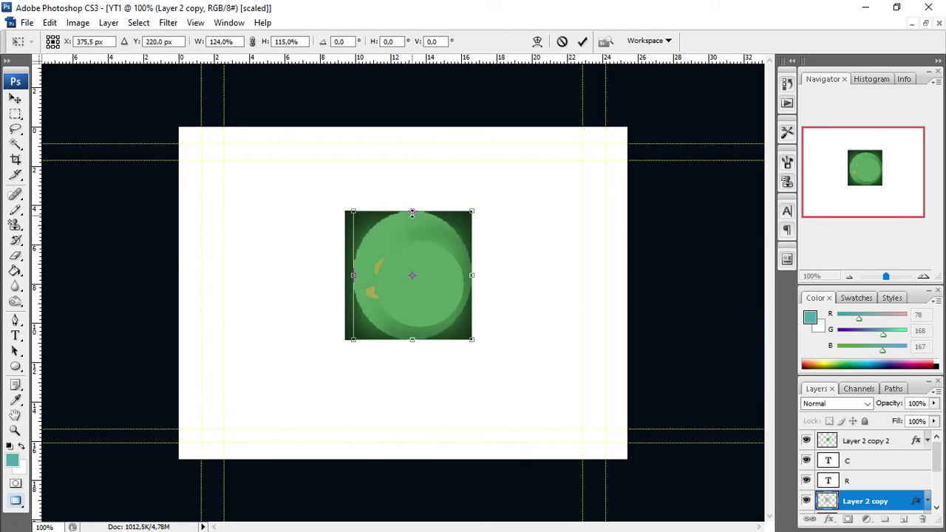
left_click_drag(355, 275, 346, 275)
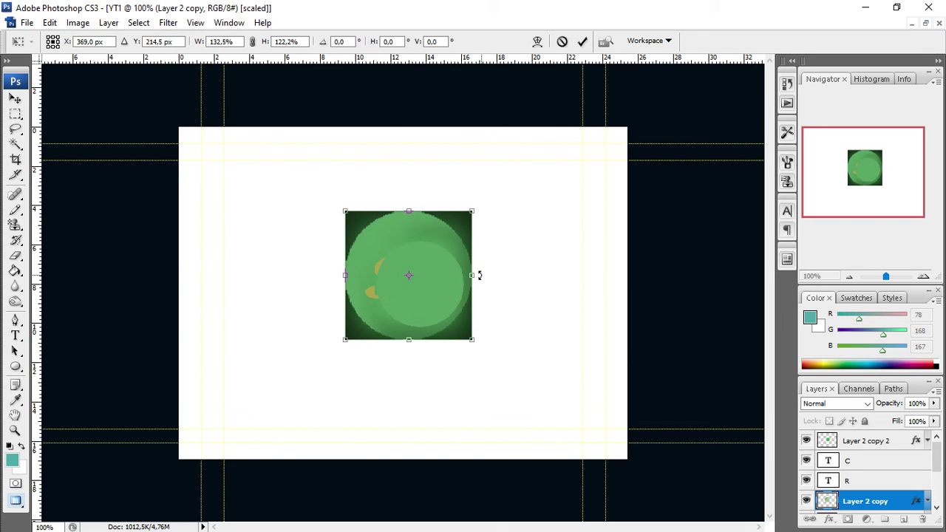
left_click(582, 42)
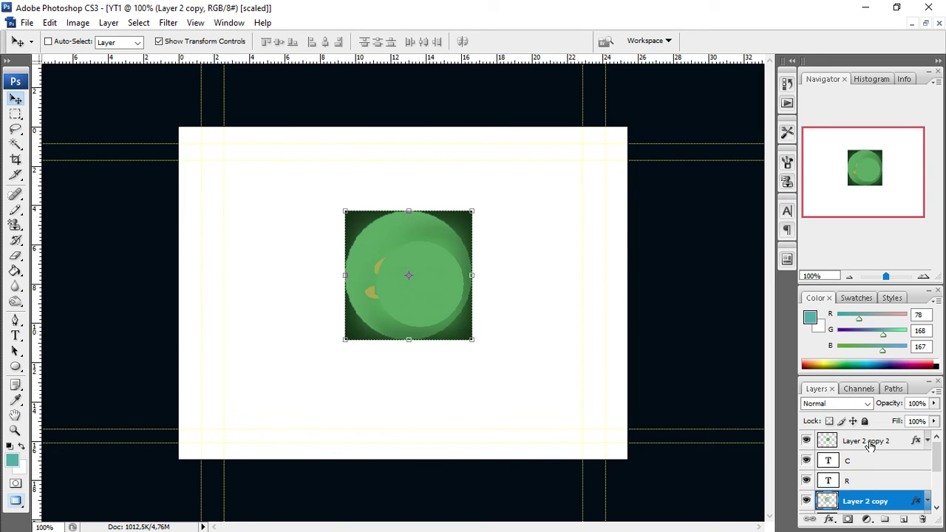
left_click(807, 440)
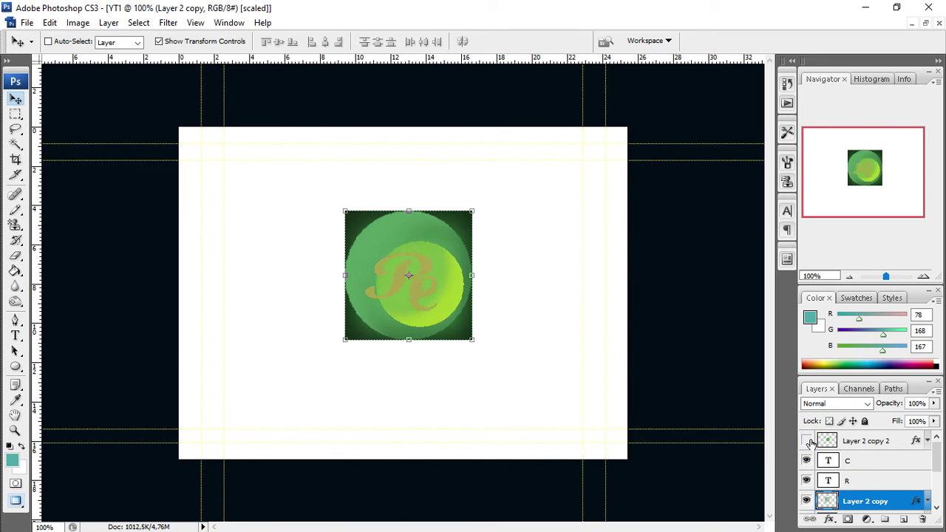
left_click(807, 440)
left_click(807, 441)
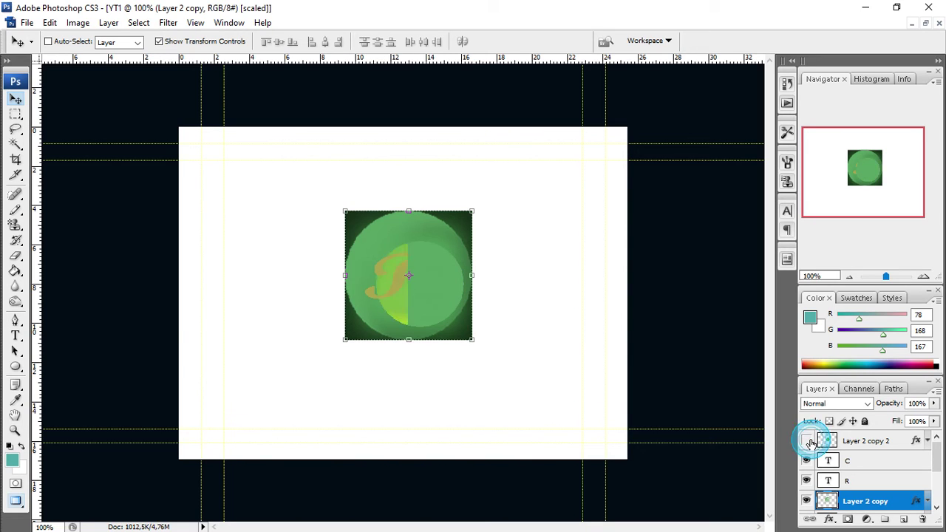
left_click(807, 440)
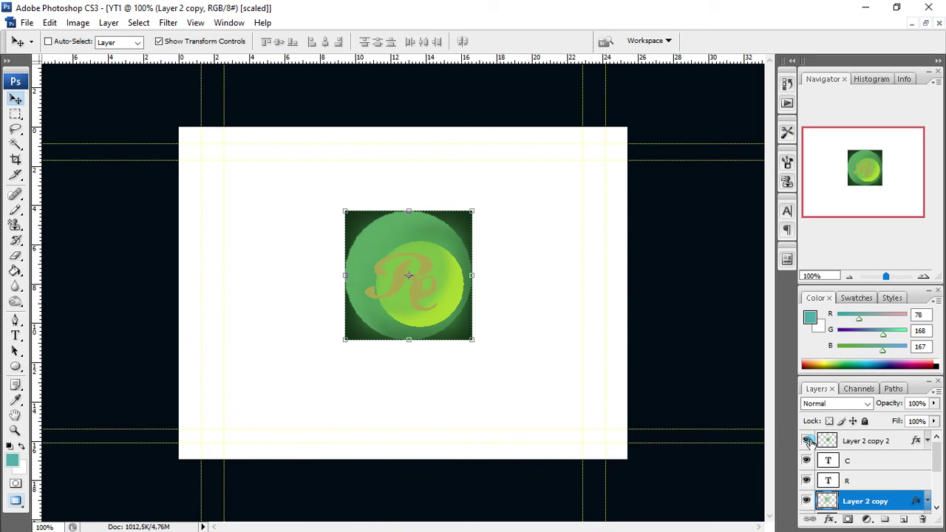
Undo the move and both scalings of the Layer 2 copy circle
left_click(50, 22)
left_click(83, 67)
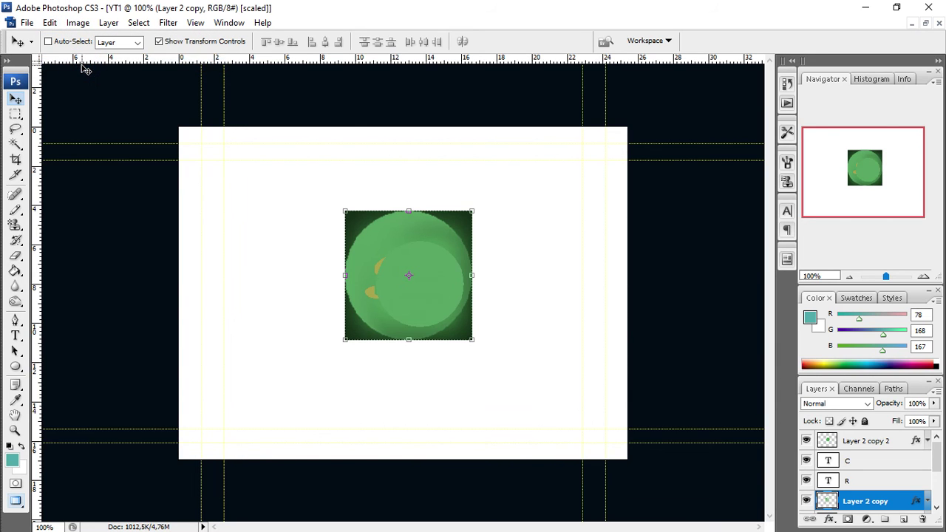
left_click(49, 22)
left_click(87, 66)
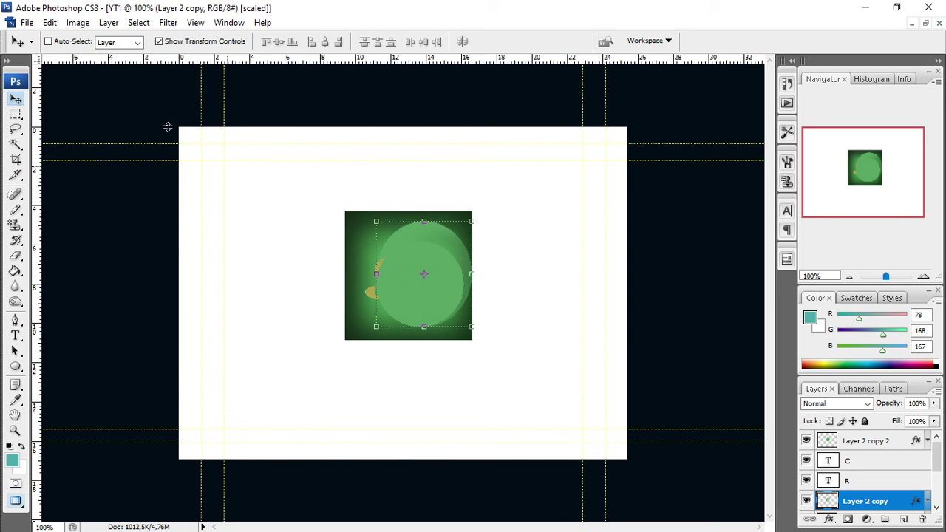
left_click(49, 23)
left_click(57, 37)
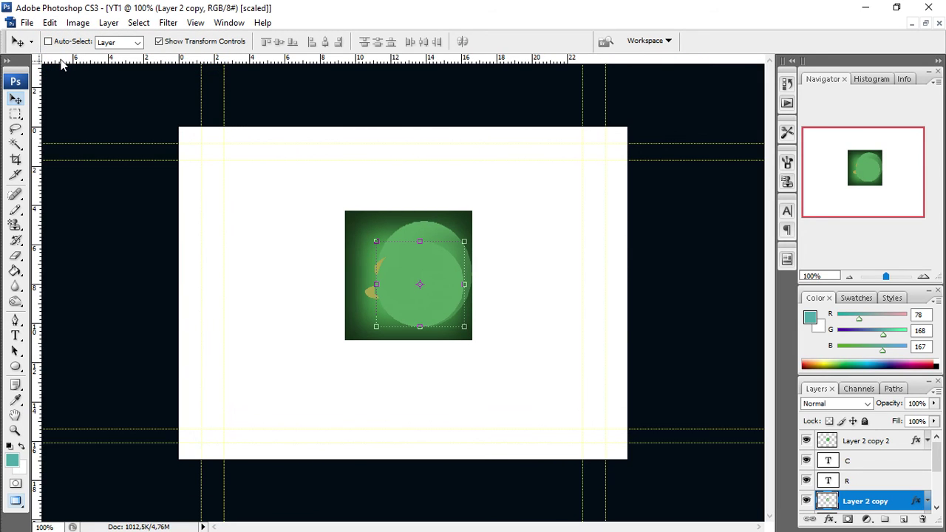
Place Layer 2 copy 2 below the R text layer and shift its circle to the square's upper-left area
left_click(868, 444)
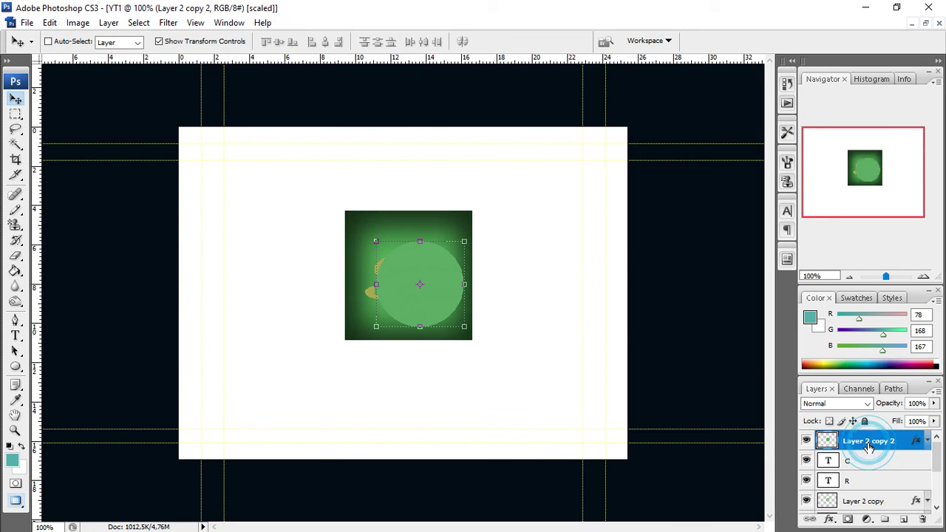
left_click(809, 441)
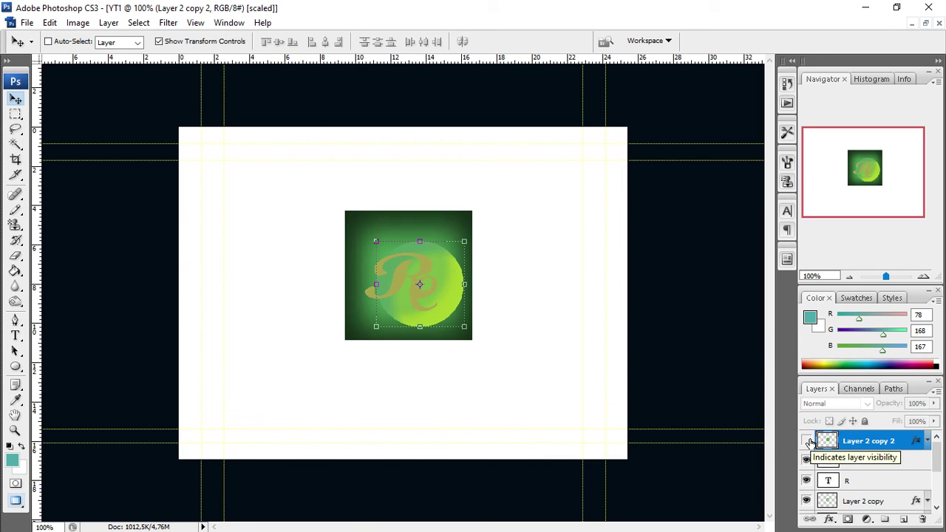
left_click(808, 441)
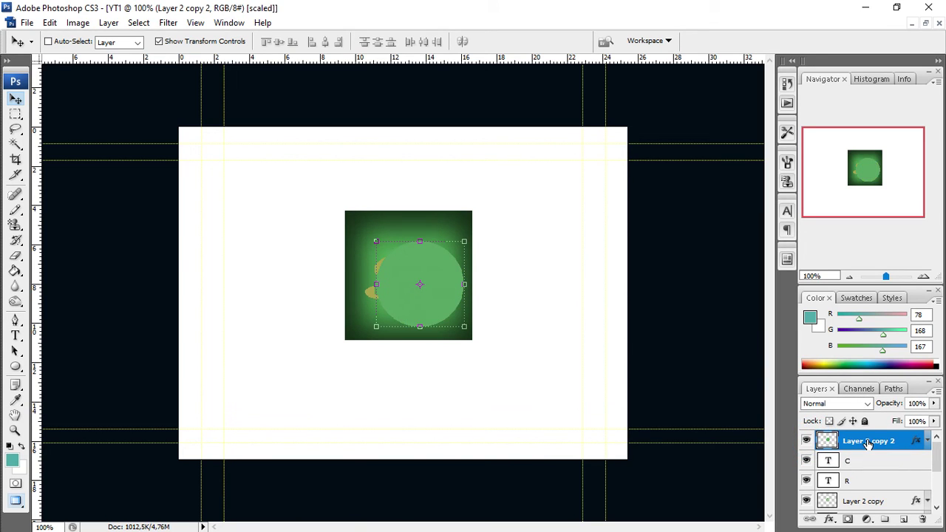
left_click_drag(867, 442, 870, 493)
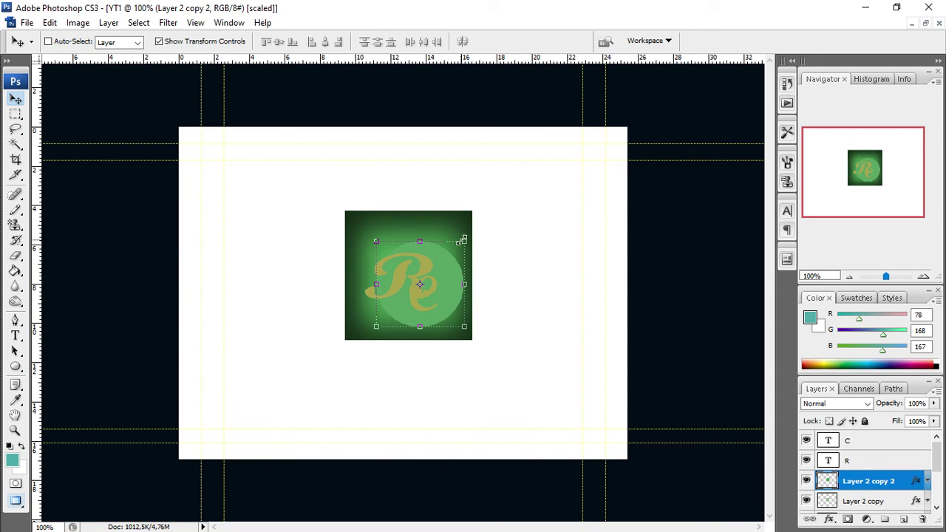
left_click_drag(446, 263, 411, 241)
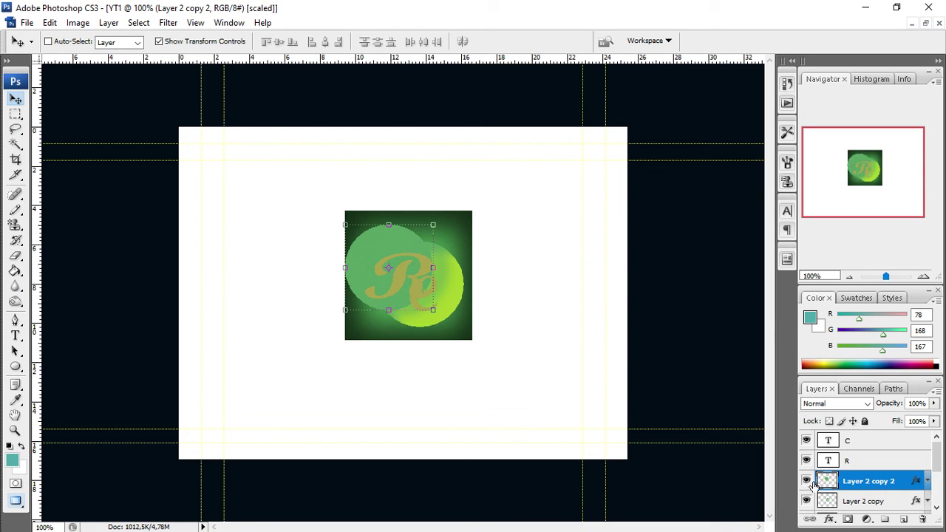
Change Layer 2 copy 2's Color Overlay to the yellow-green #aad42f sampled from the lower-right circle, and apply the style
right_click(849, 489)
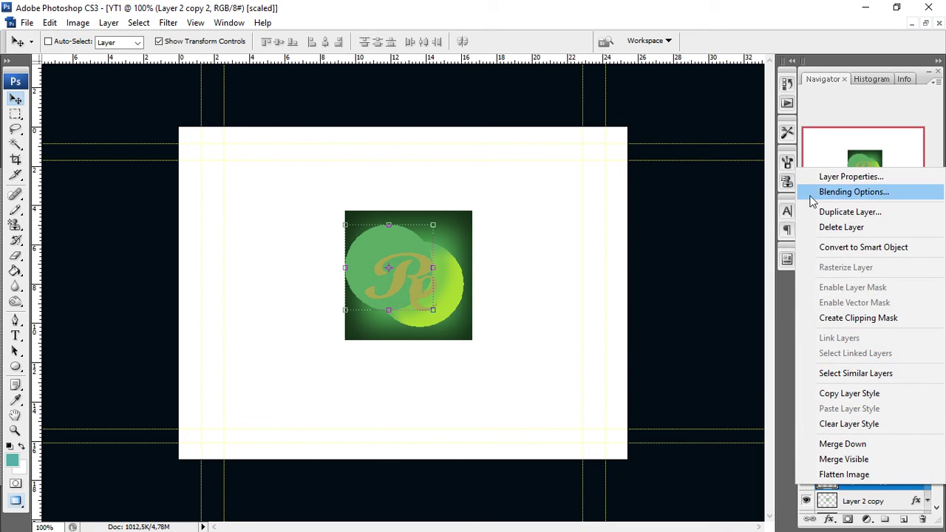
left_click(818, 190)
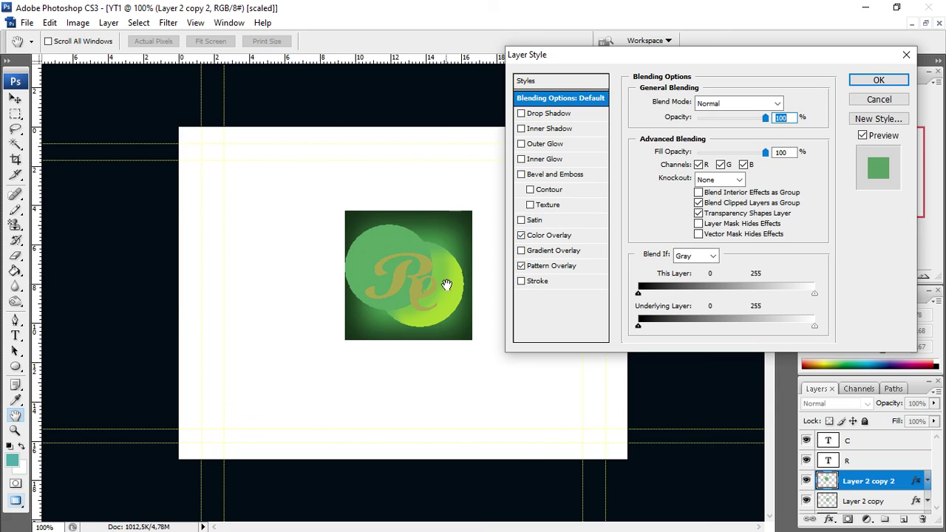
left_click(551, 236)
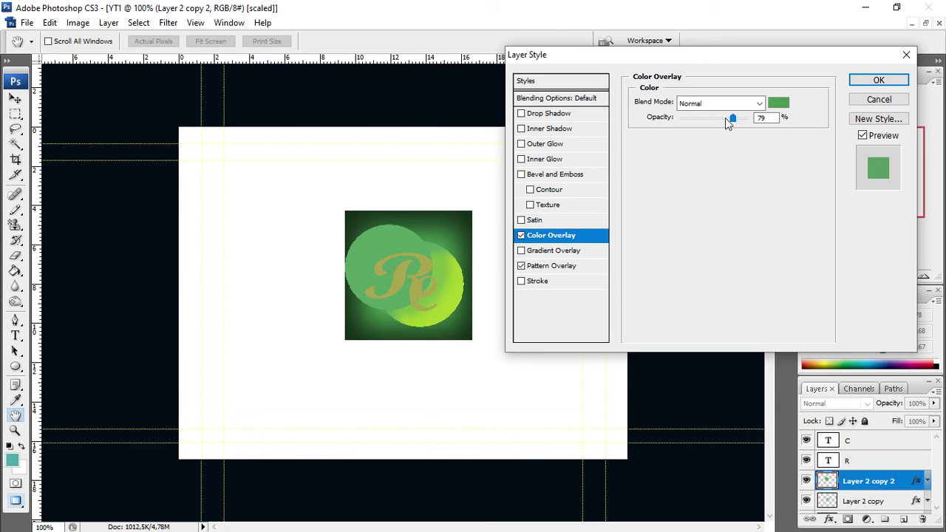
left_click(783, 101)
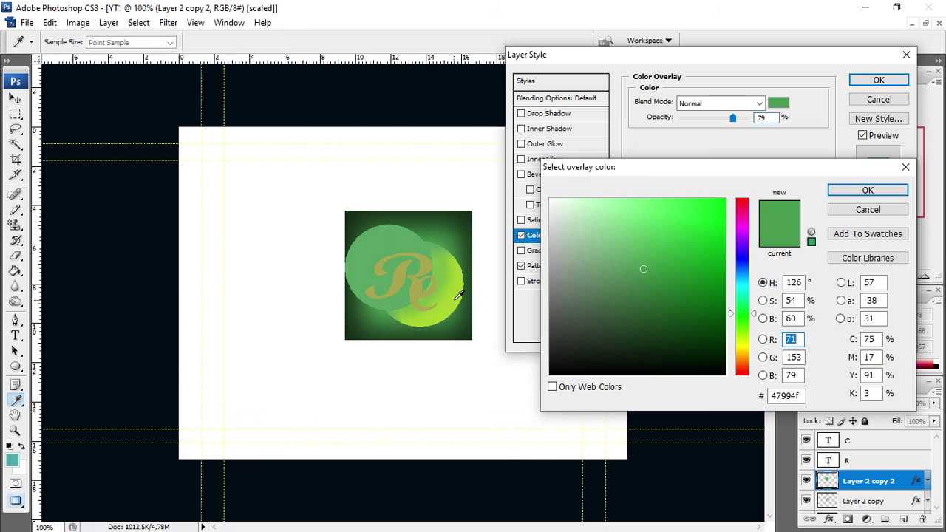
left_click(453, 299)
left_click(867, 190)
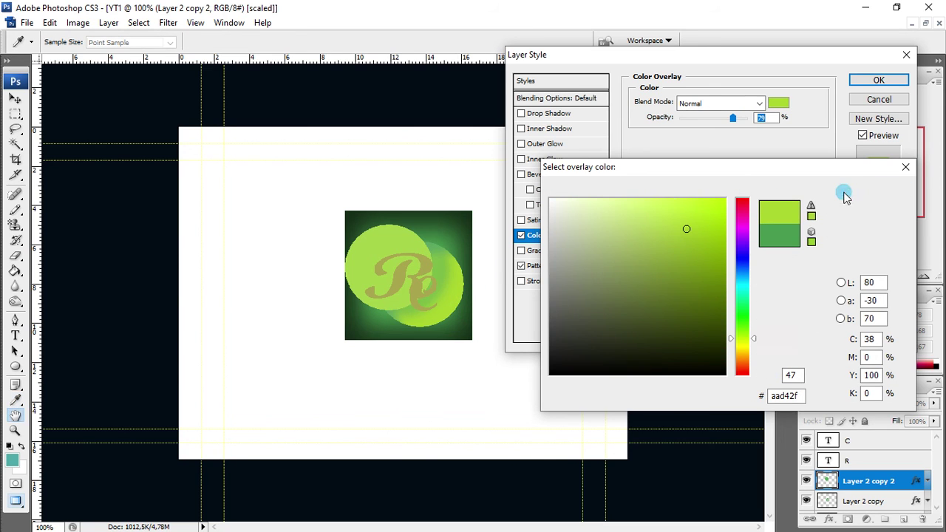
left_click(879, 80)
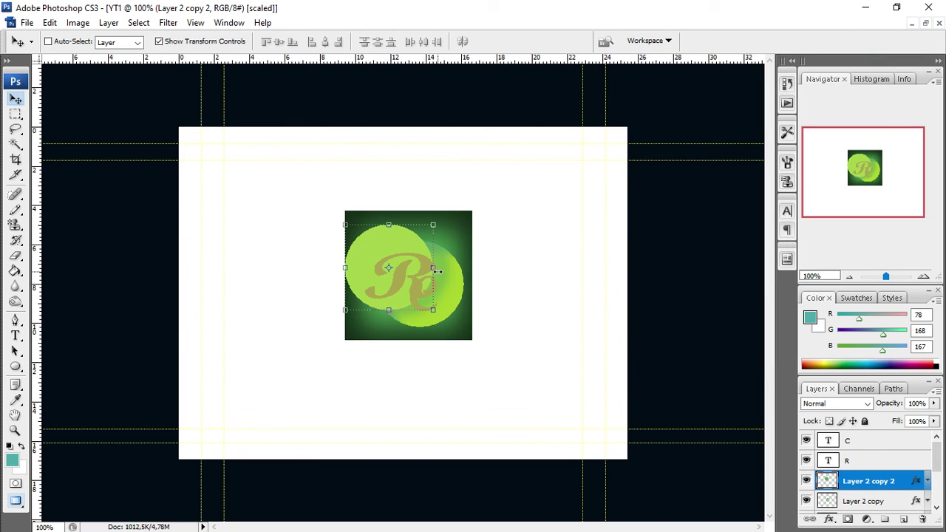
Partly erase the lower-right area of the Layer 2 copy 2 circle, around the RC letters, at 53% eraser opacity
key("e")
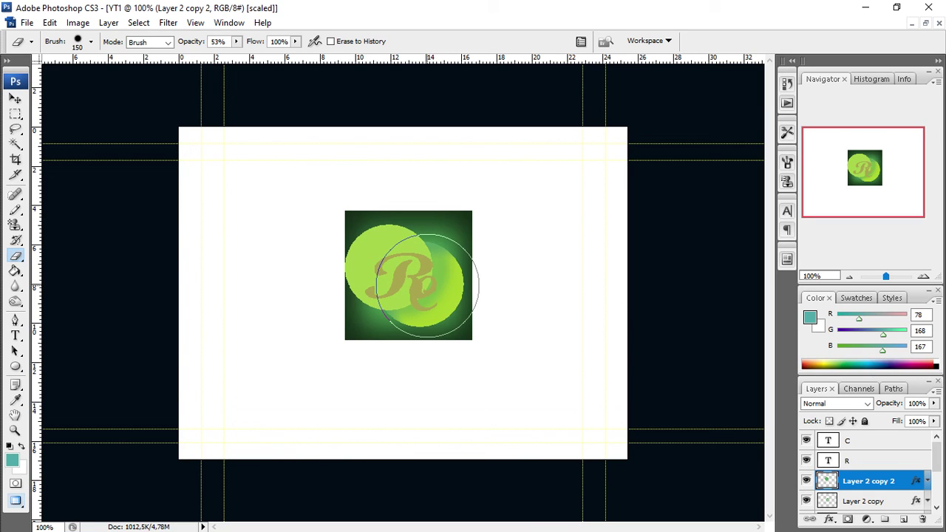
left_click(413, 279)
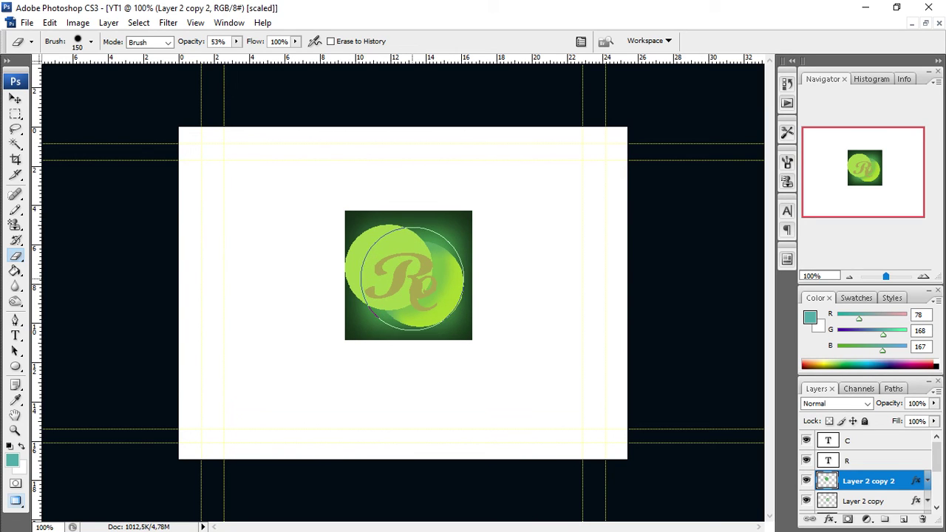
left_click(412, 280)
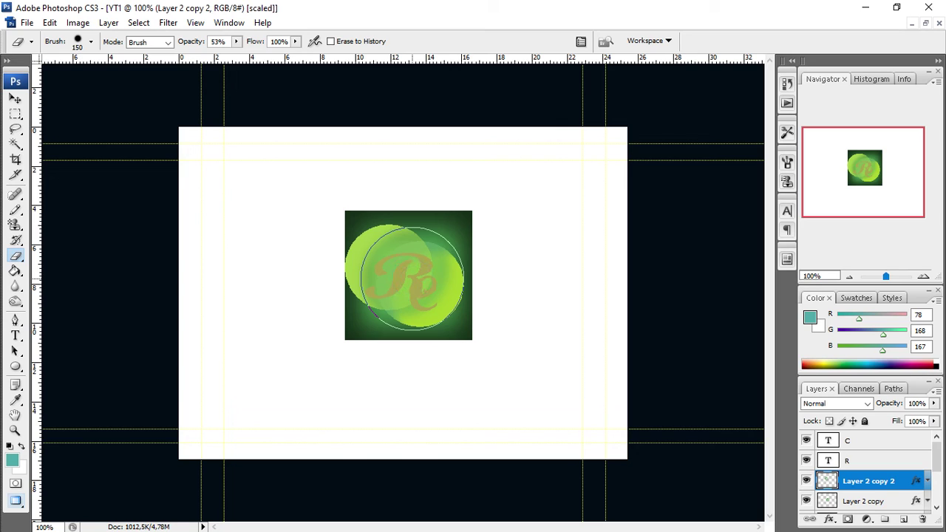
key("v")
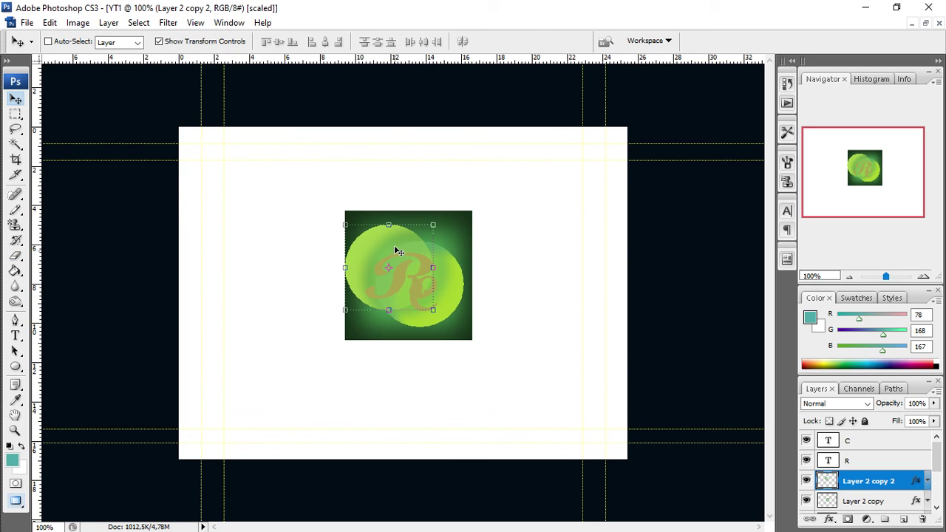
Shift the Layer 2 copy 2 circle slightly down and right within the green square
mouse_move(398, 252)
left_mouse_down()
mouse_move(411, 249)
mouse_move(403, 267)
mouse_move(401, 257)
left_mouse_up()
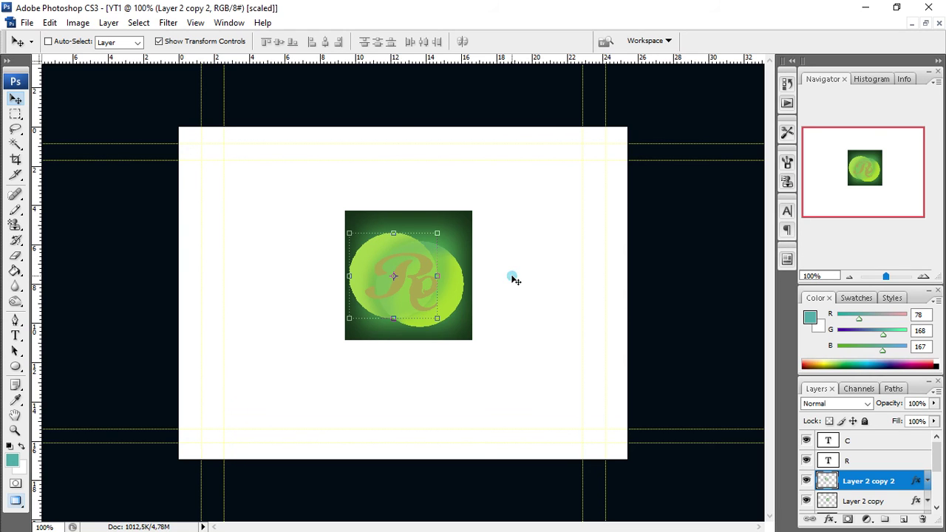
left_click(17, 21)
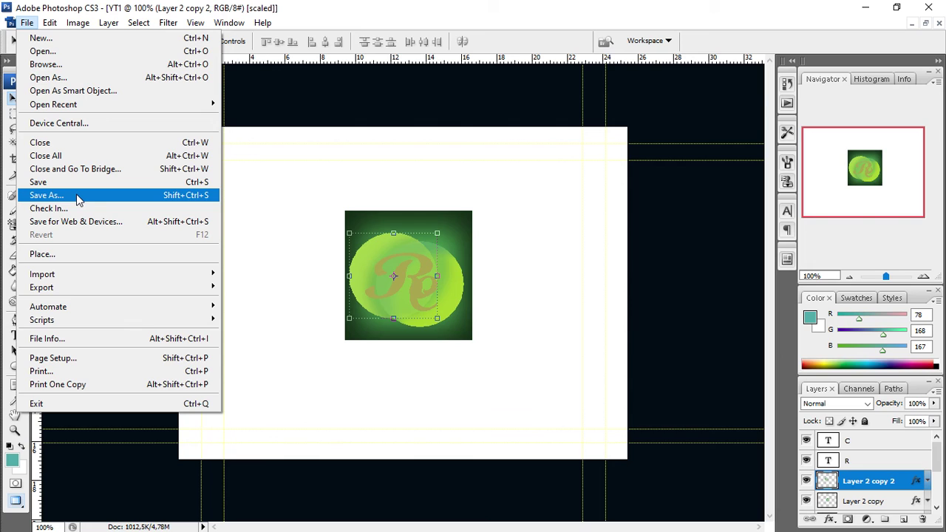
left_click(78, 197)
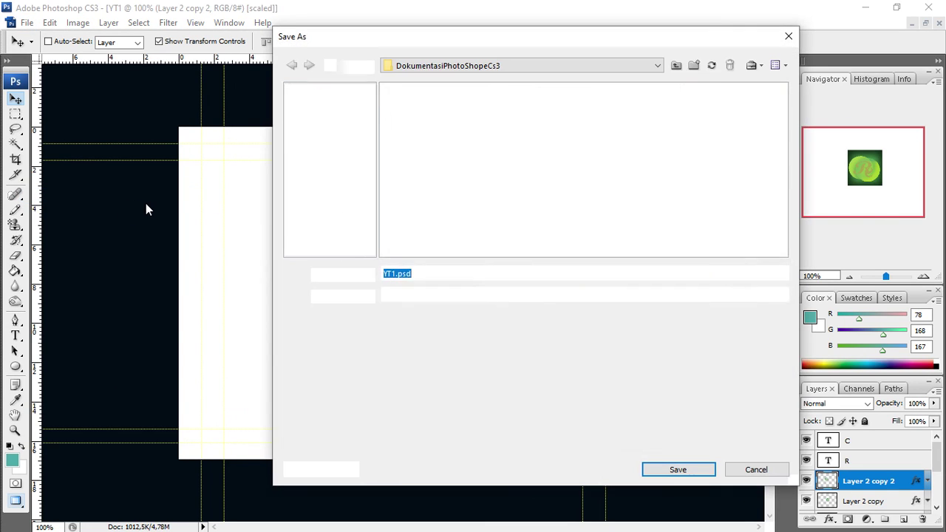
left_click(744, 471)
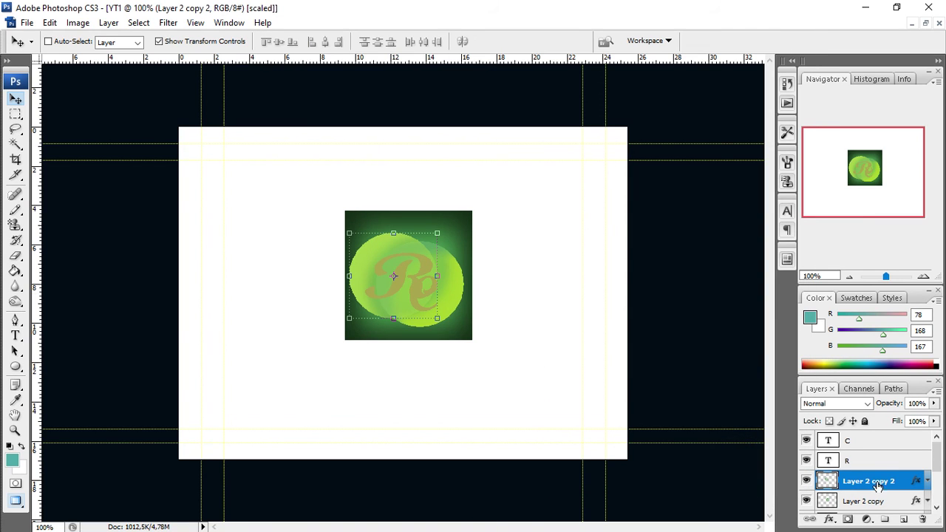
Add a Drop Shadow to the C text layer with distance 22 px, spread 28% and size 10 px
left_click(860, 443)
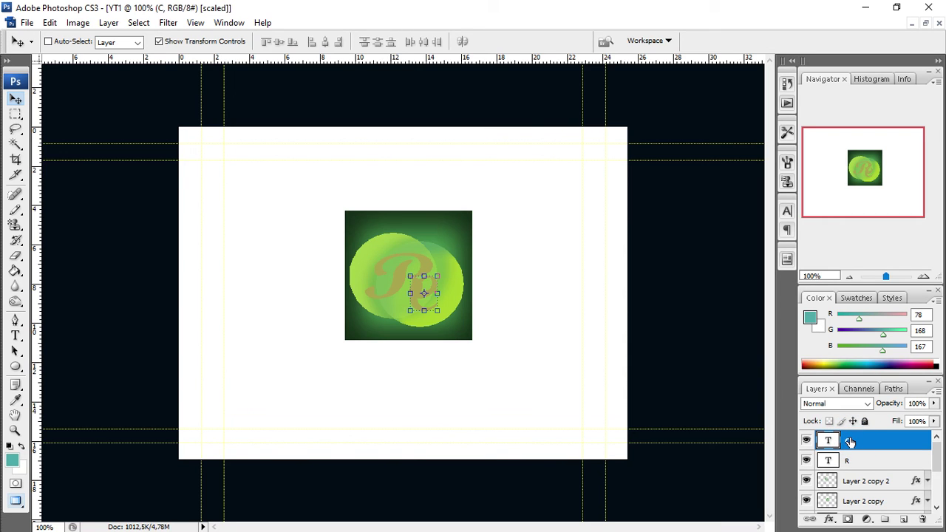
double_click(830, 441)
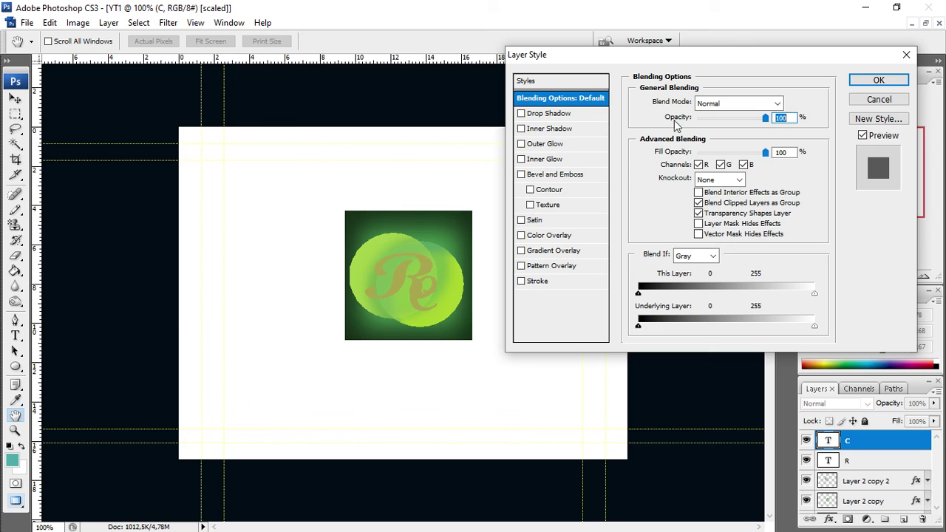
left_click(529, 116)
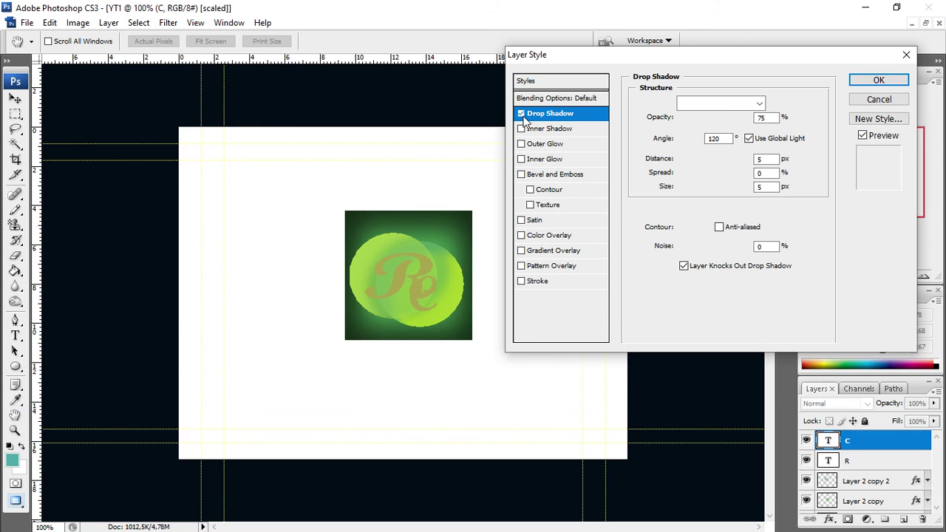
left_click_drag(699, 160, 697, 161)
left_click(698, 173)
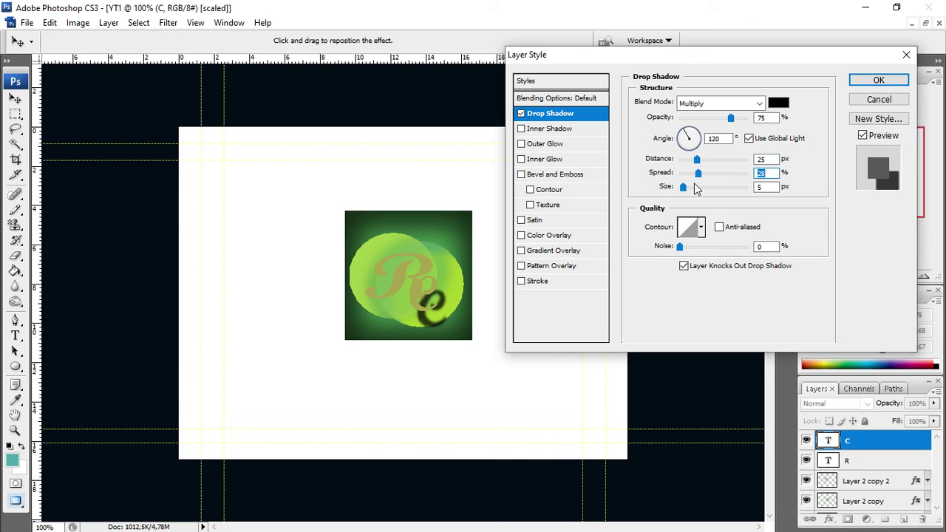
left_click(695, 188)
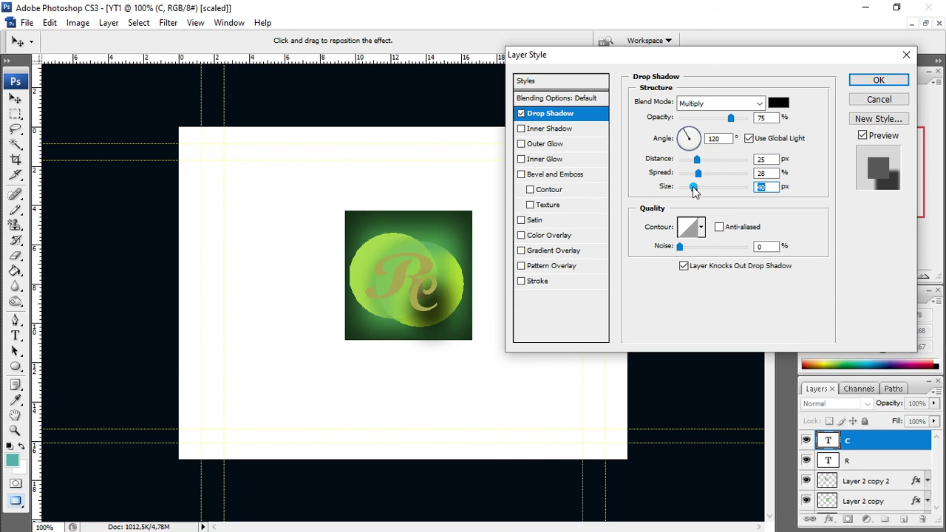
left_click_drag(693, 190, 688, 190)
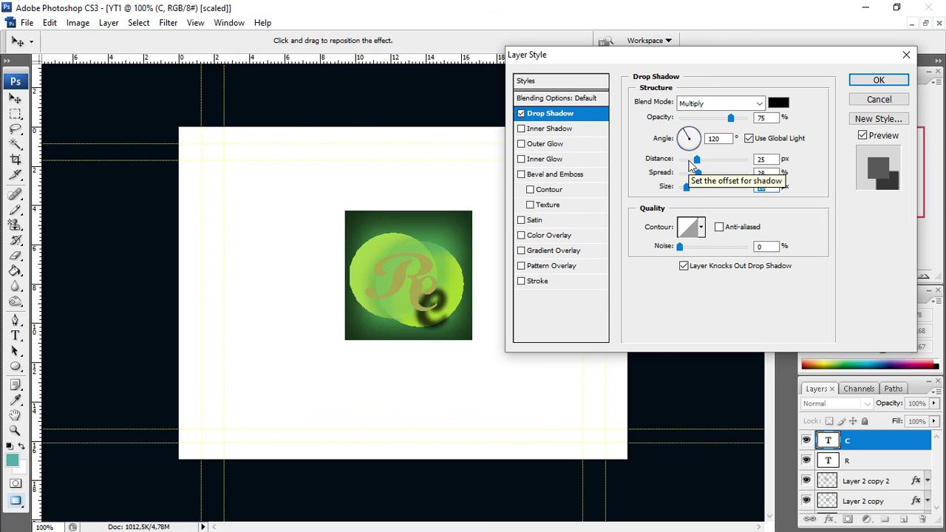
left_click_drag(691, 162, 697, 165)
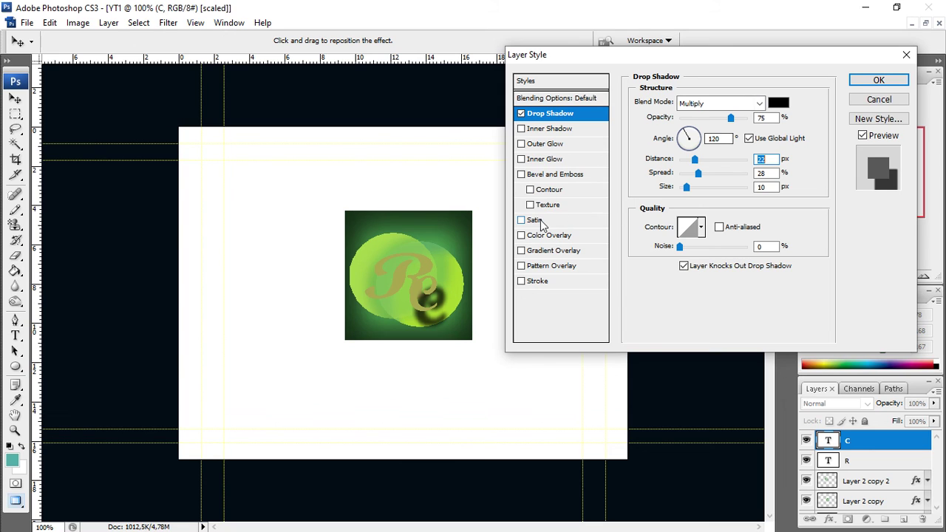
Add a cyan #00fff6 Color Overlay to the C text layer and apply the layer style
left_click(551, 237)
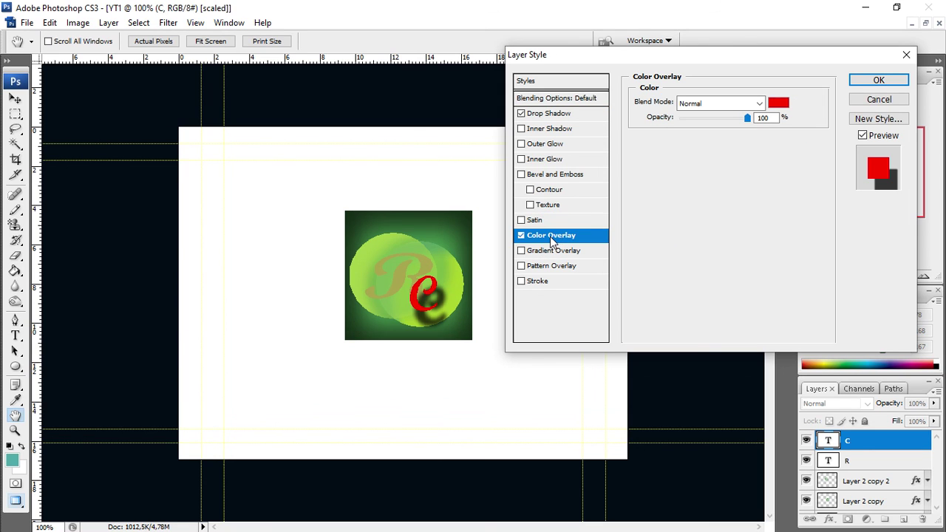
left_click(778, 103)
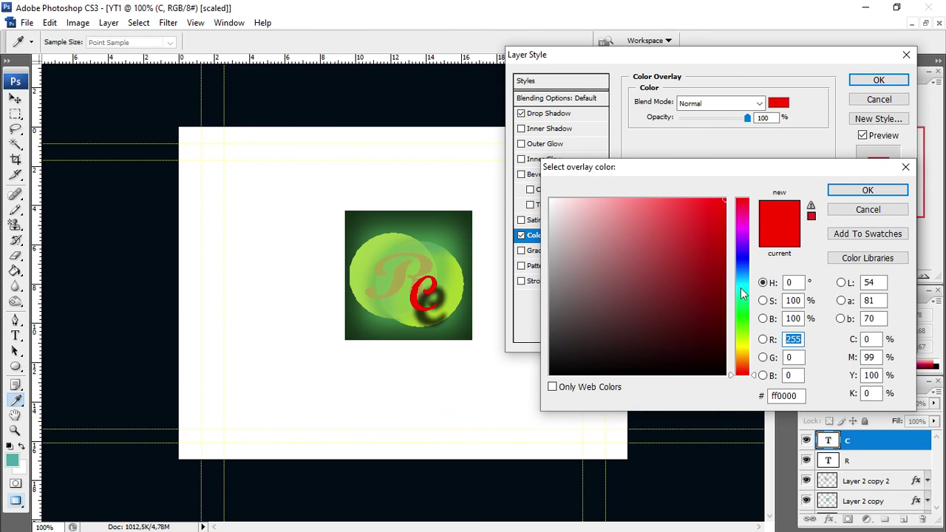
left_click(741, 288)
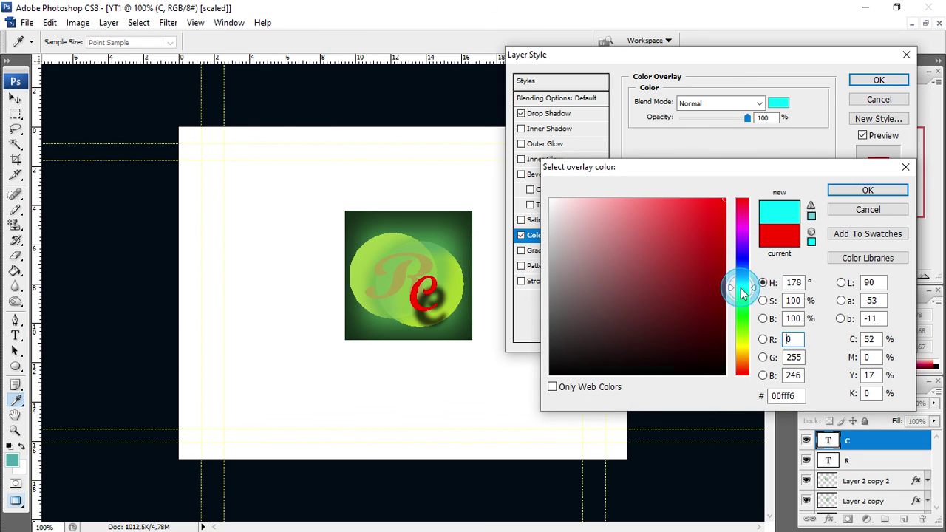
left_click(859, 192)
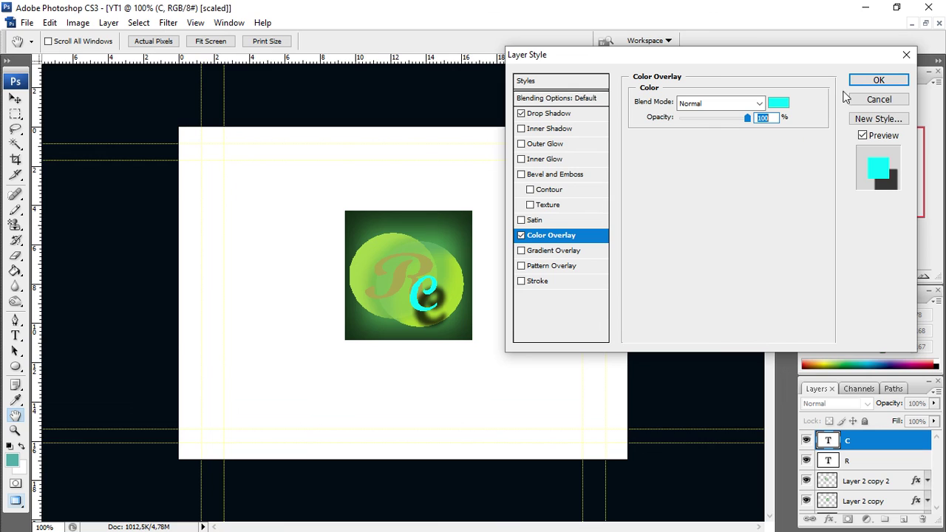
left_click(864, 79)
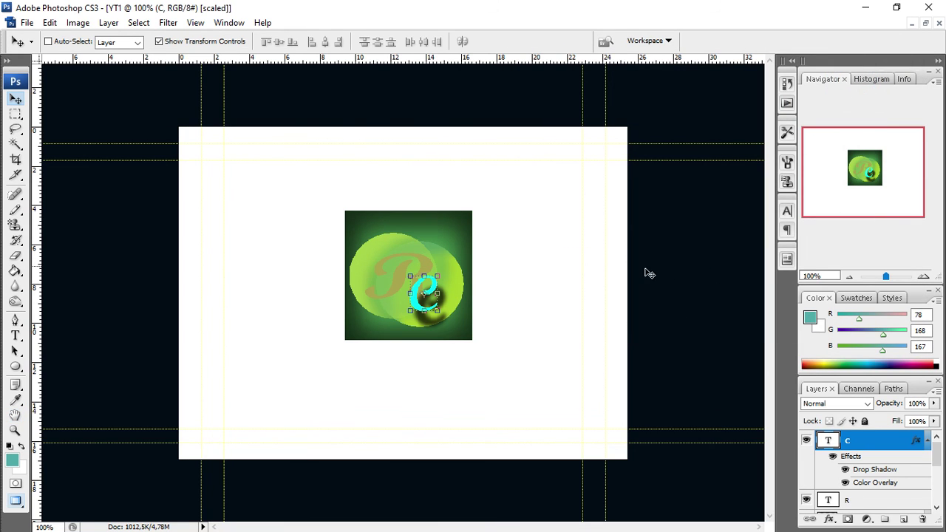
Start saving a copy of the YT1 document in the DokumentasiPhotoShopeCs3 folder, with JPEG as the format
left_click(540, 274)
left_click(108, 22)
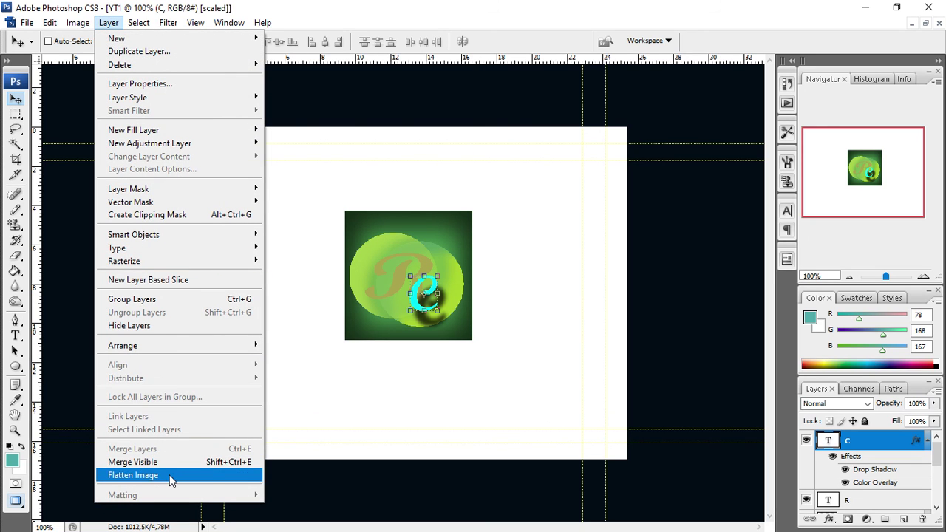
mouse_move(32, 25)
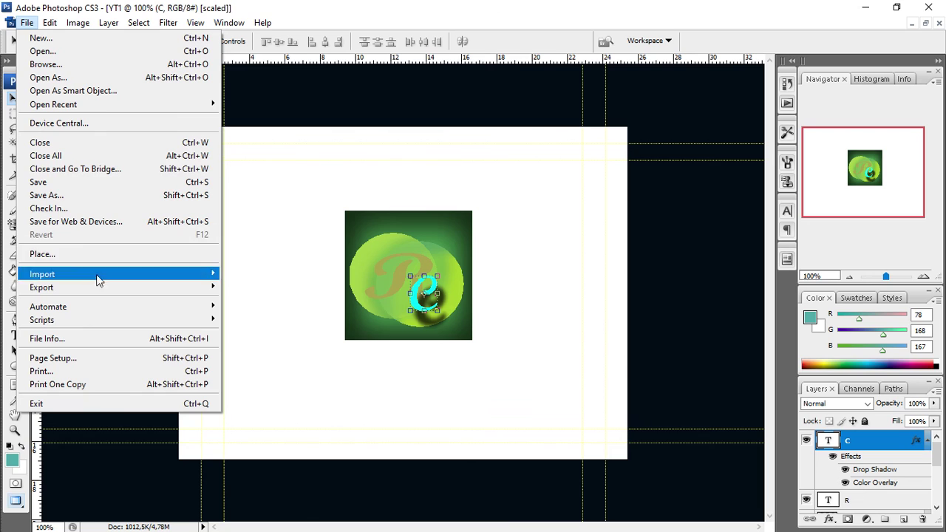
mouse_move(167, 287)
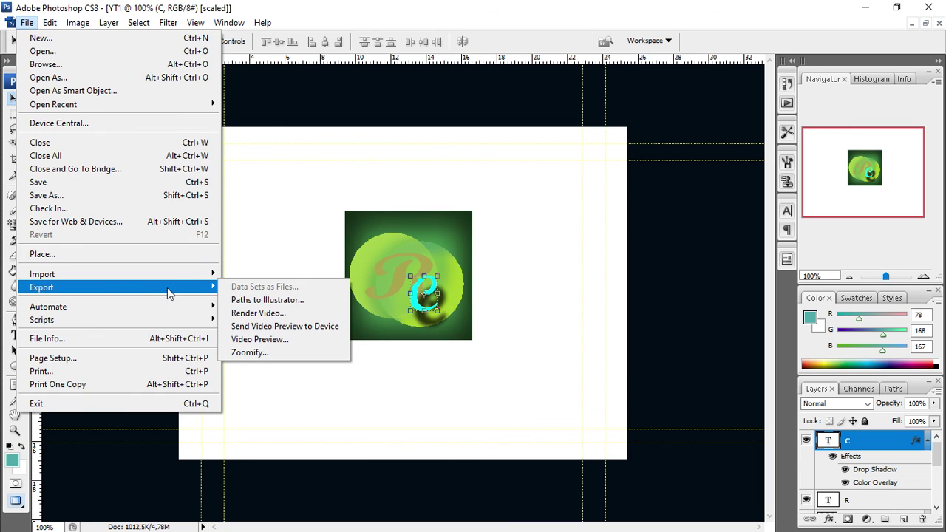
left_click(121, 195)
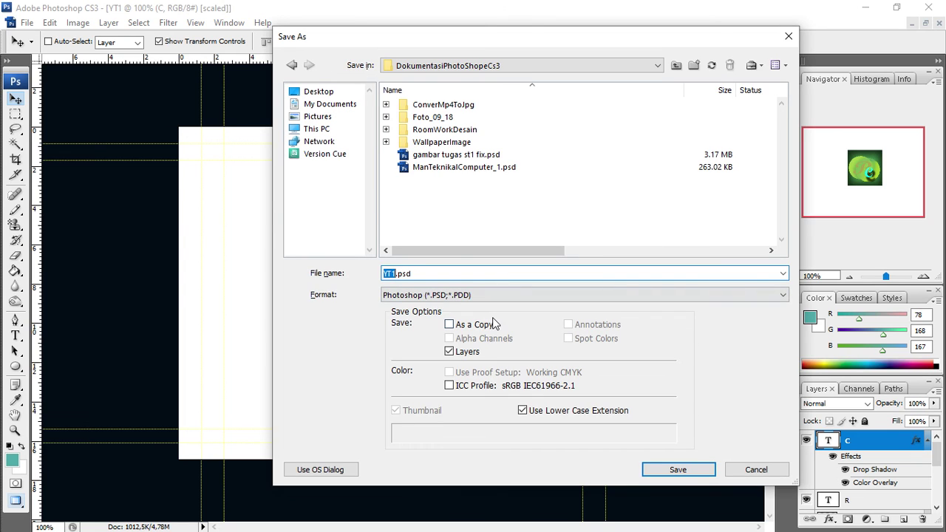
left_click(500, 296)
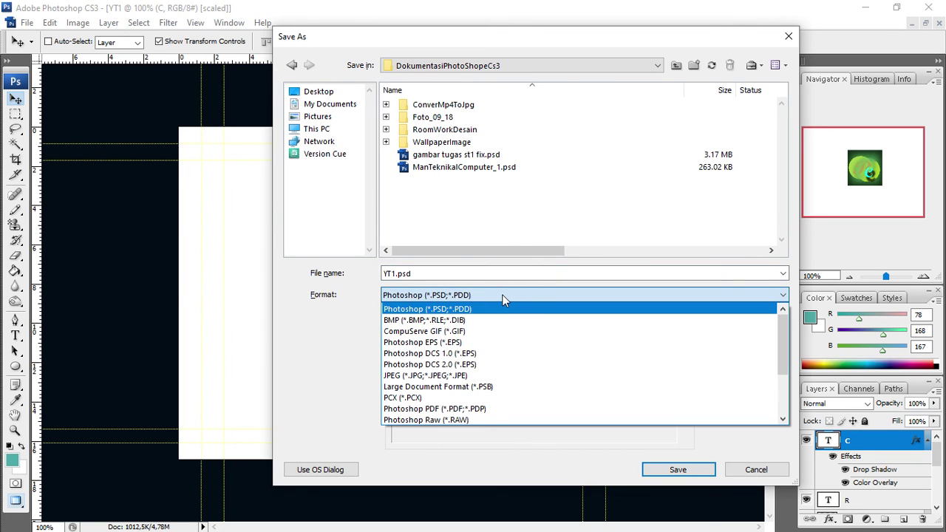
left_click(486, 375)
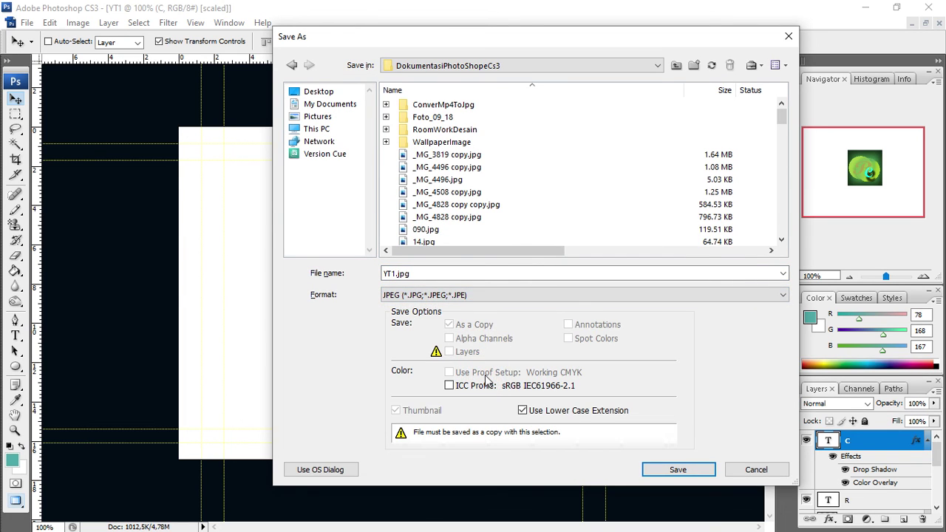
Add "text" to the JPEG's file name and save it at quality 8 (High) with the Baseline ("Standard") option
left_click(425, 273)
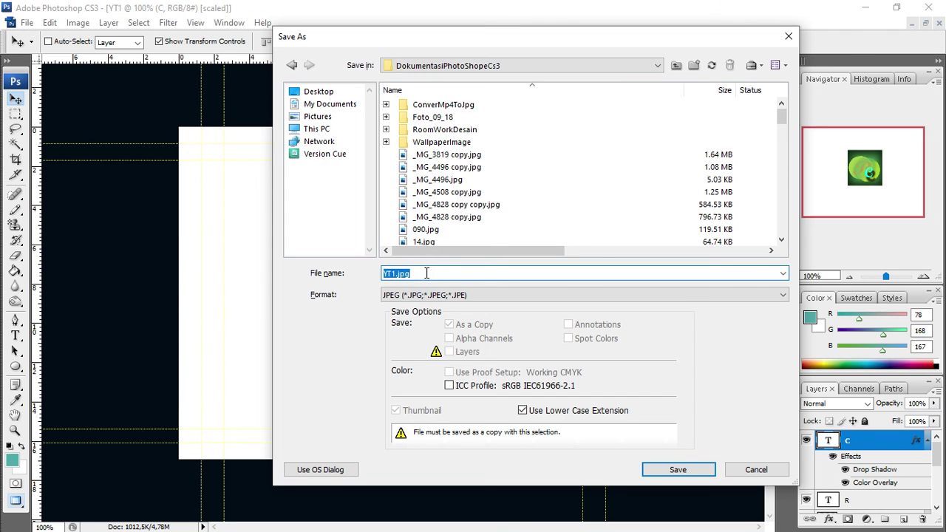
key("Left")
type("text")
key("Return")
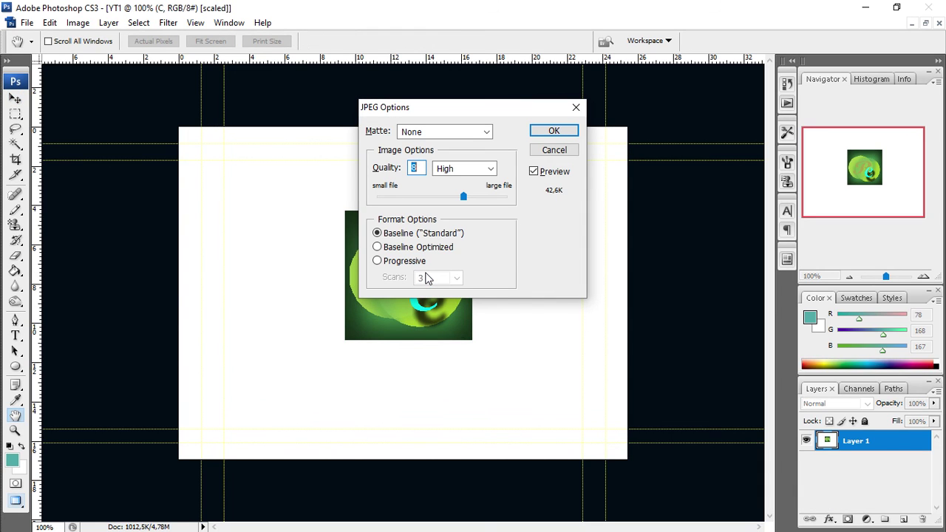
key("Return")
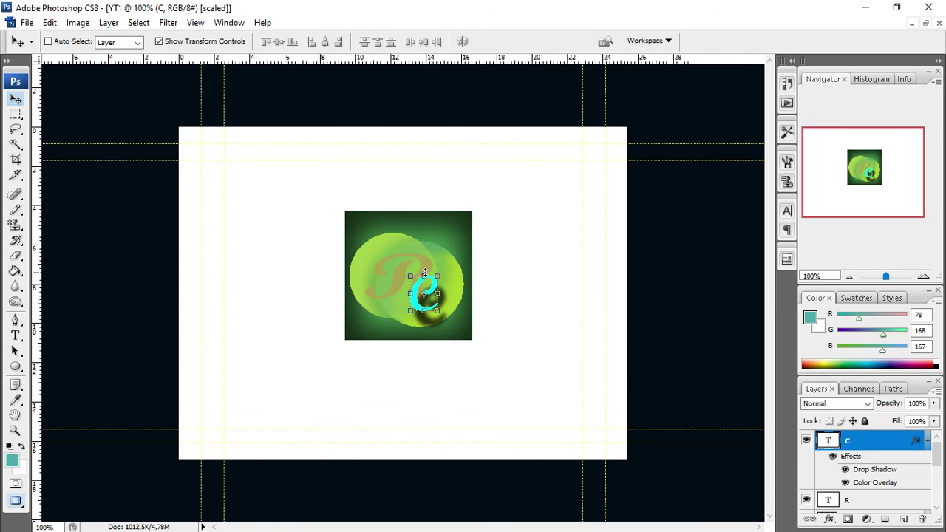
Exit Photoshop without saving the changes to YT1, the Jasper_Lake image and the Maldives_Entertainment_Center image
left_click(28, 24)
left_click(59, 402)
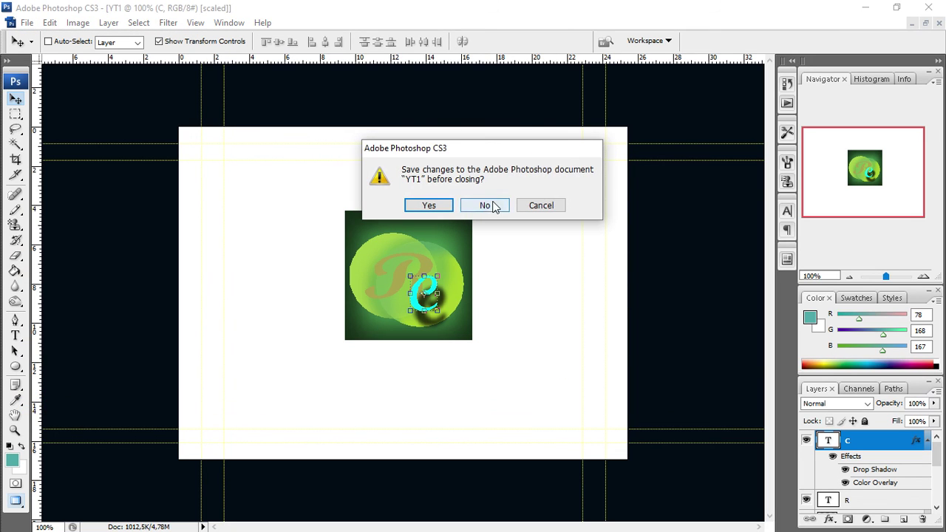
left_click(487, 205)
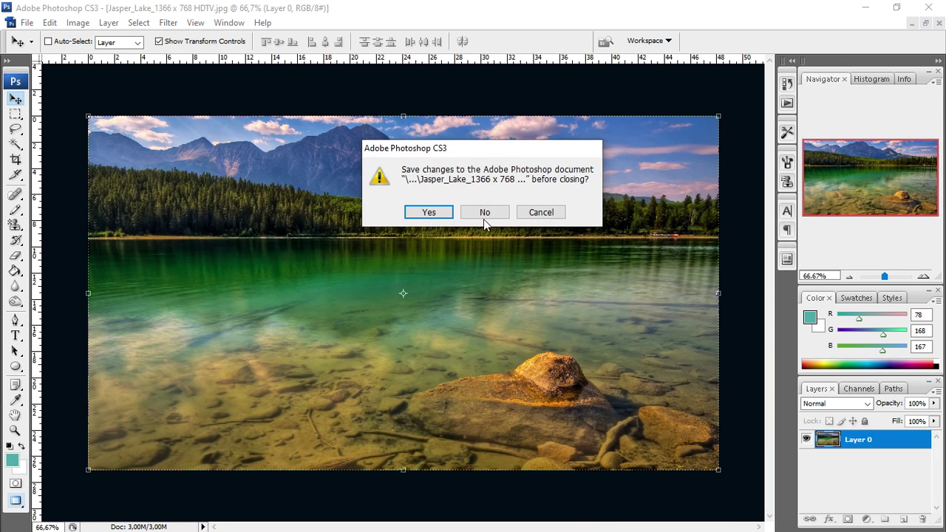
left_click(485, 212)
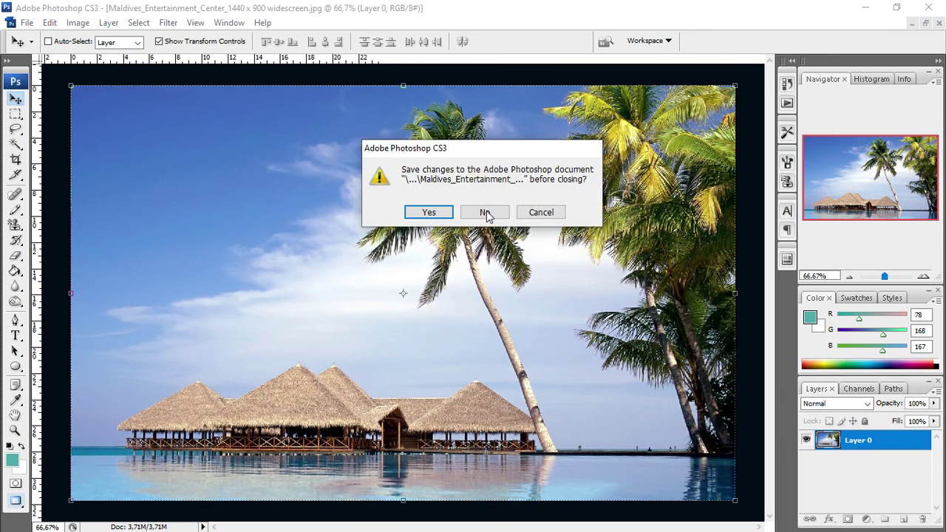
left_click(484, 213)
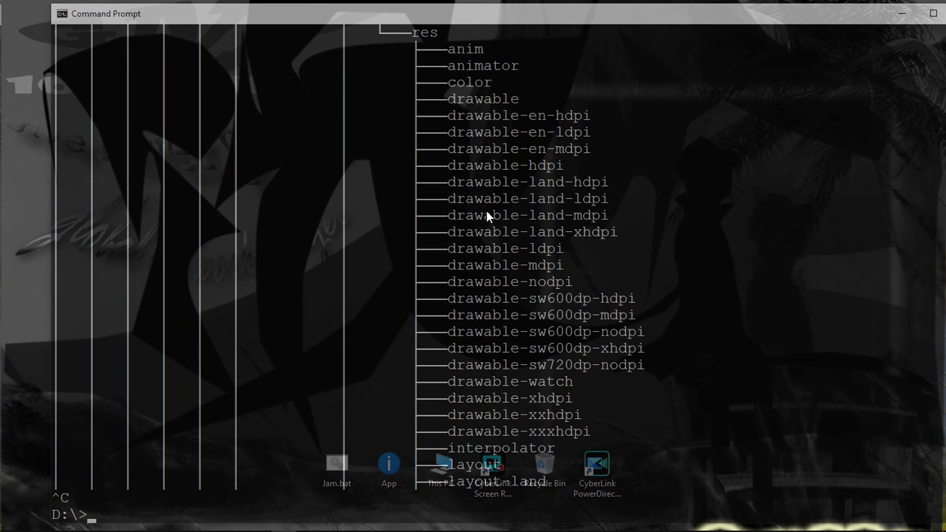
Clear the Command Prompt screen with cls and minimize its window to show the desktop
type("cls")
key("Return")
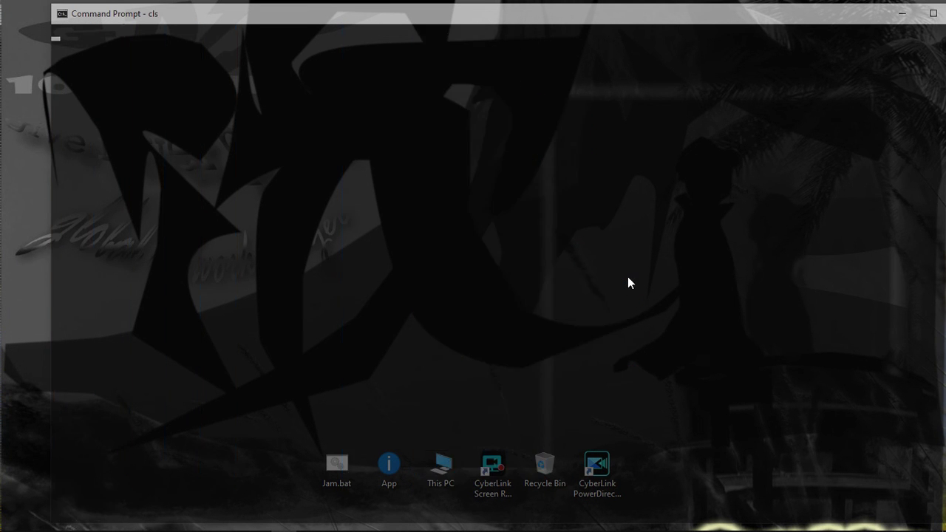
mouse_move(280, 527)
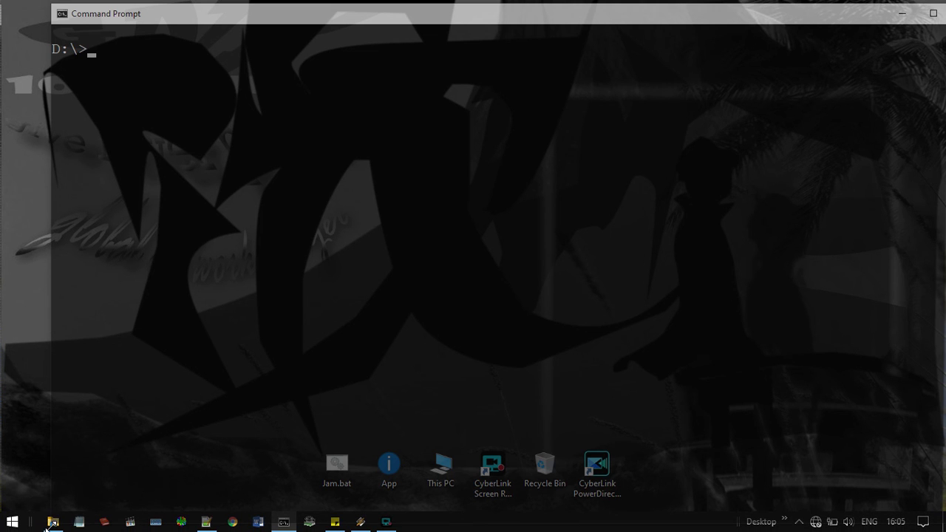
left_click(902, 14)
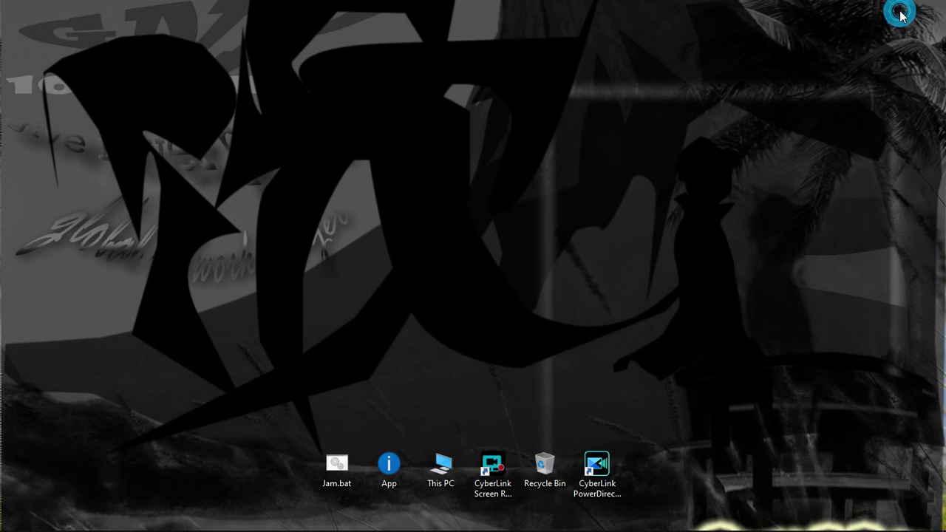